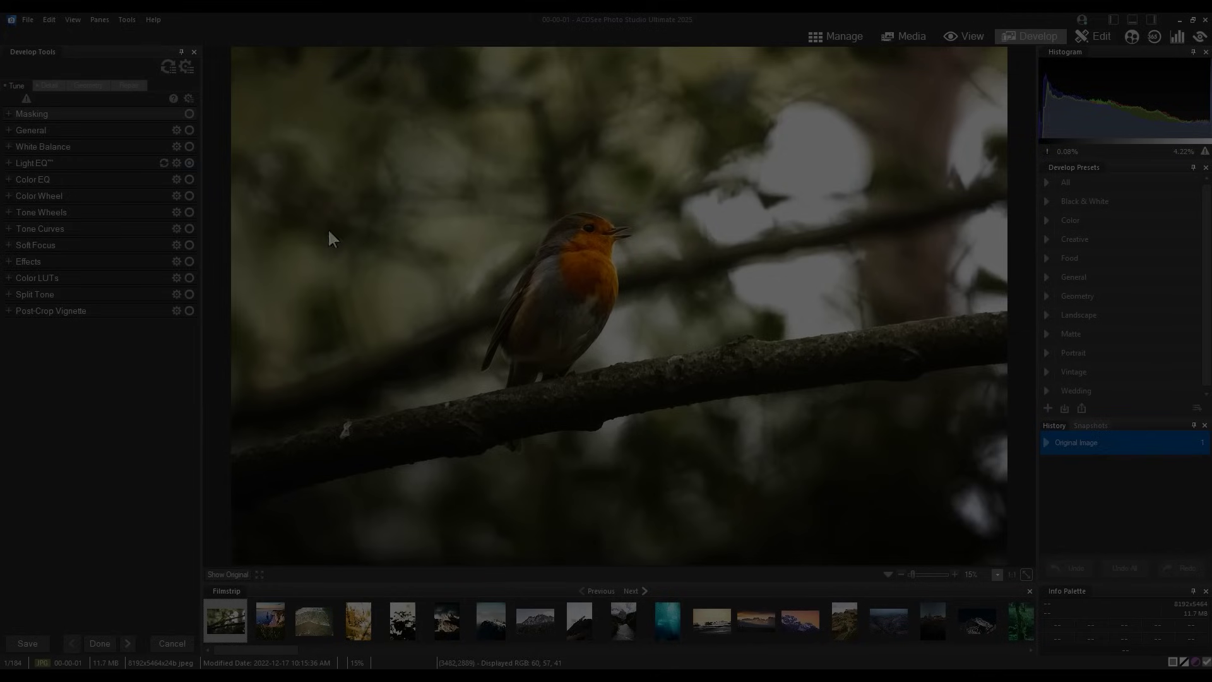
Add a Tune mask and outline the robin on the branch with AI Object Selection.
left_click(34, 112)
left_click(160, 153)
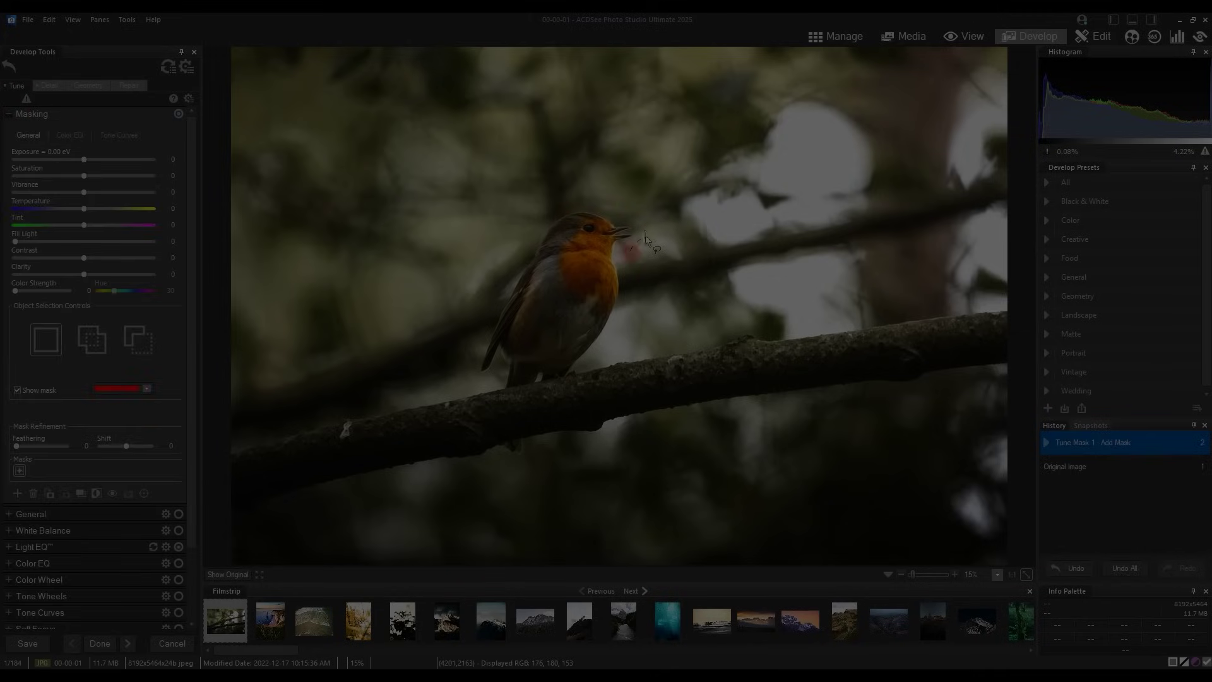
mouse_move(647, 237)
left_mouse_down()
mouse_move(537, 224)
mouse_move(501, 278)
mouse_move(471, 339)
mouse_move(471, 380)
mouse_move(505, 369)
mouse_move(501, 440)
mouse_move(518, 462)
mouse_move(540, 402)
mouse_move(579, 379)
mouse_move(621, 303)
mouse_move(638, 252)
left_mouse_up()
scroll(508, 518, "up", 3)
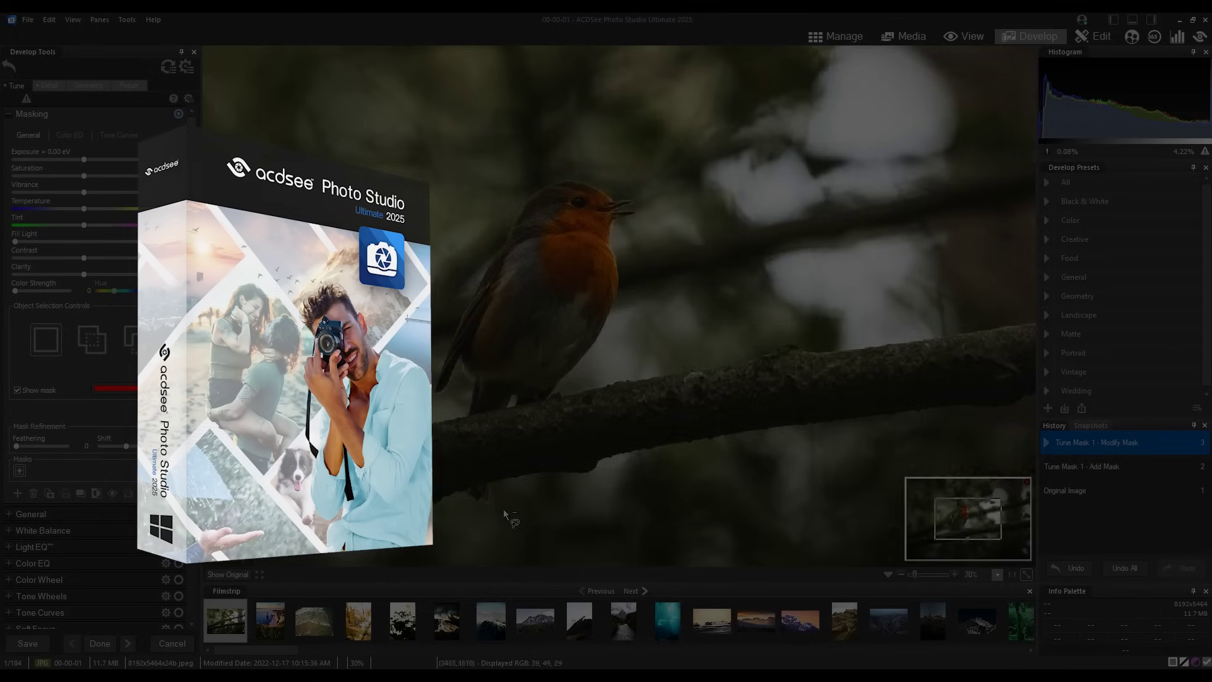
scroll(508, 517, "up", 1)
left_click_drag(975, 518, 953, 542)
left_click(92, 344)
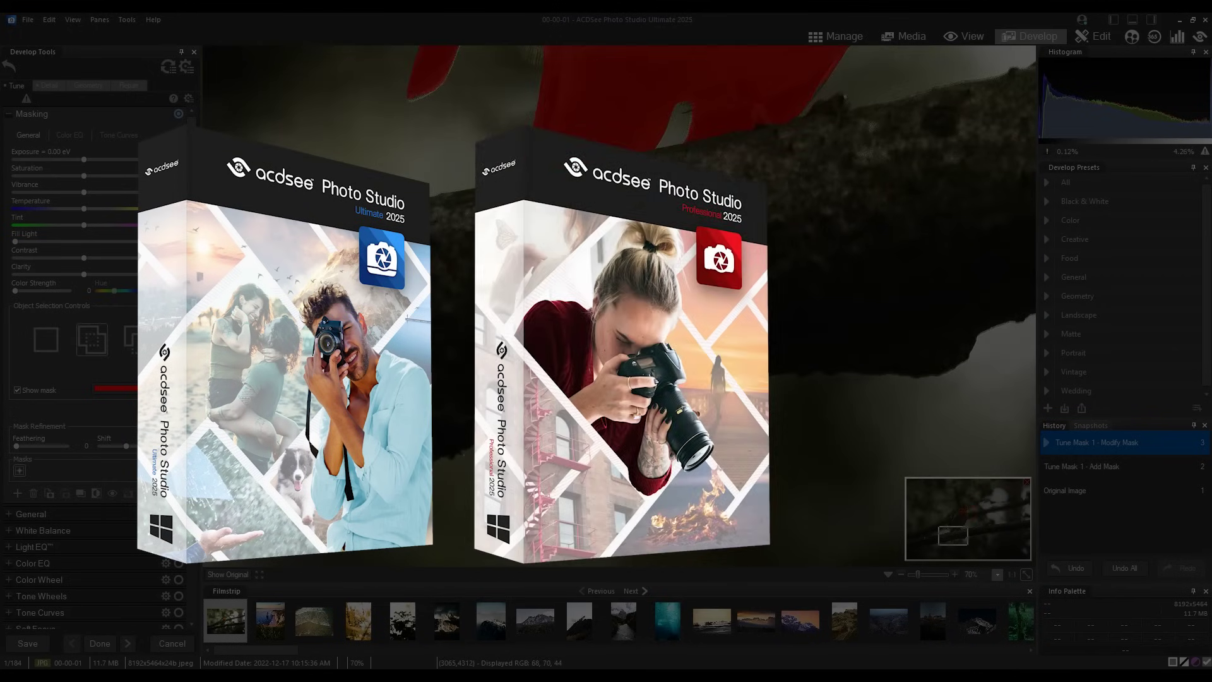
Feather the robin mask's edge to 25.
scroll(775, 440, "down", 2)
scroll(775, 439, "down", 2)
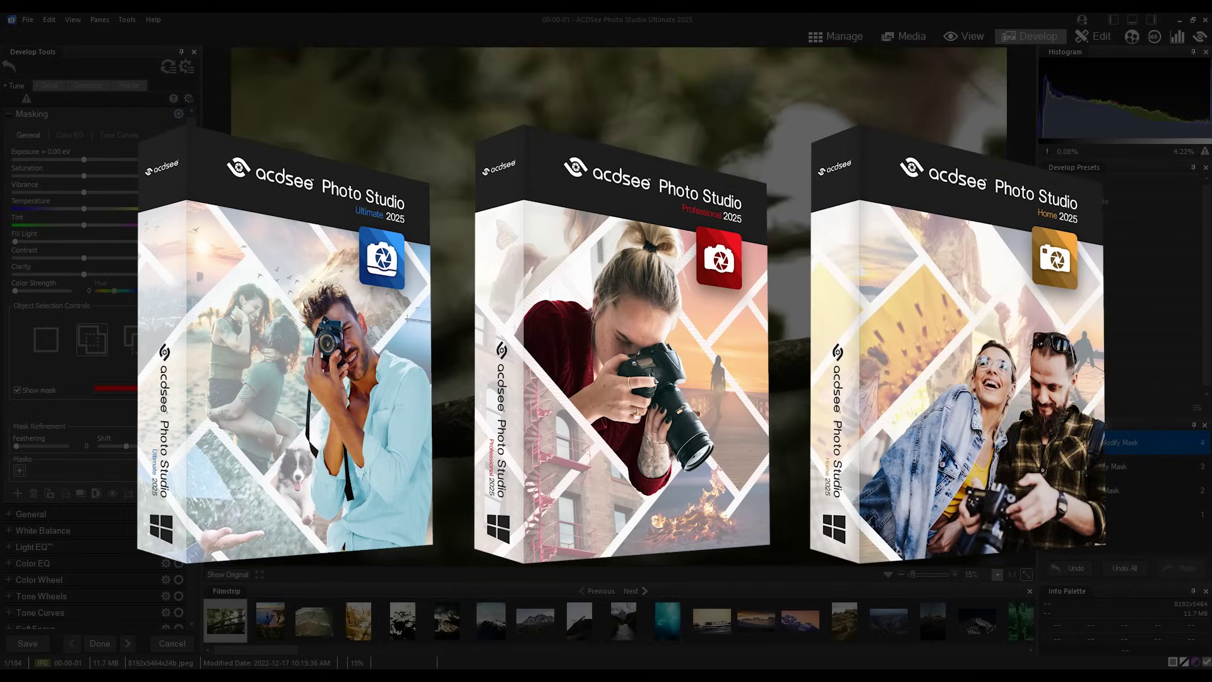
left_click_drag(15, 444, 27, 442)
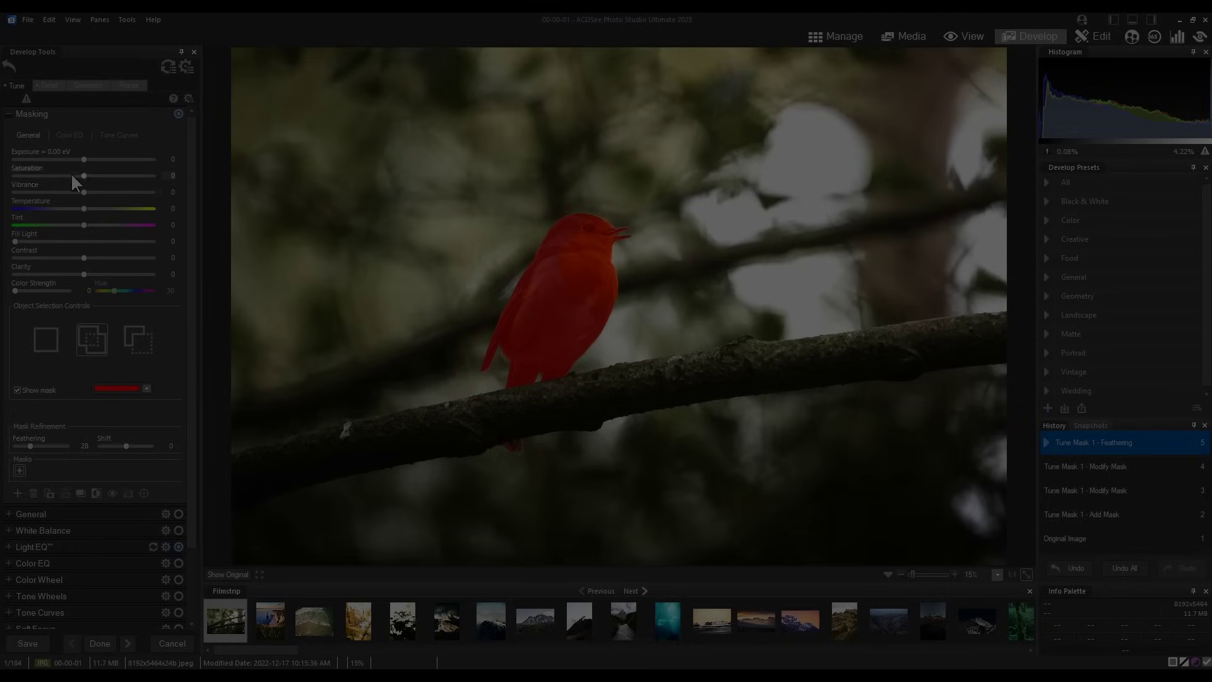
In the mask's Color EQ, set orange hue to -18, shift red and magenta hues, and boost red saturation.
left_click(71, 135)
left_click(27, 382)
mouse_move(84, 190)
left_mouse_down()
mouse_move(72, 189)
mouse_move(103, 194)
mouse_move(71, 188)
left_mouse_up()
left_click_drag(84, 173, 102, 173)
left_click_drag(85, 290, 82, 288)
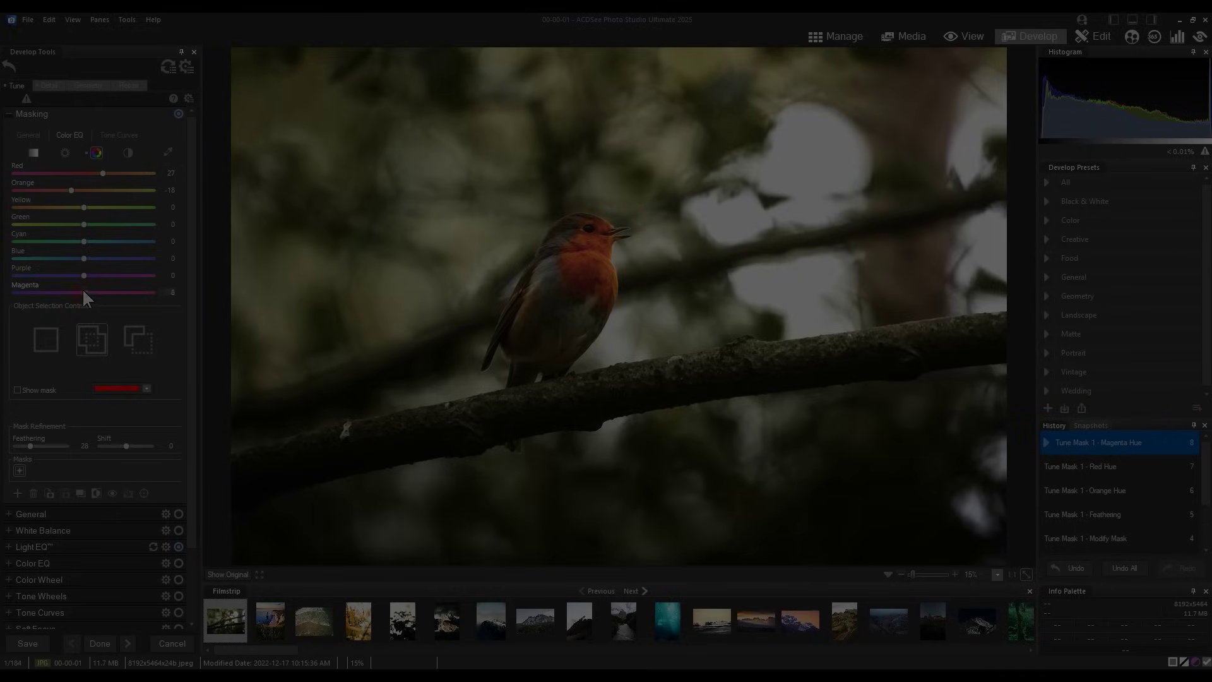
left_click(33, 152)
left_click_drag(83, 172, 105, 190)
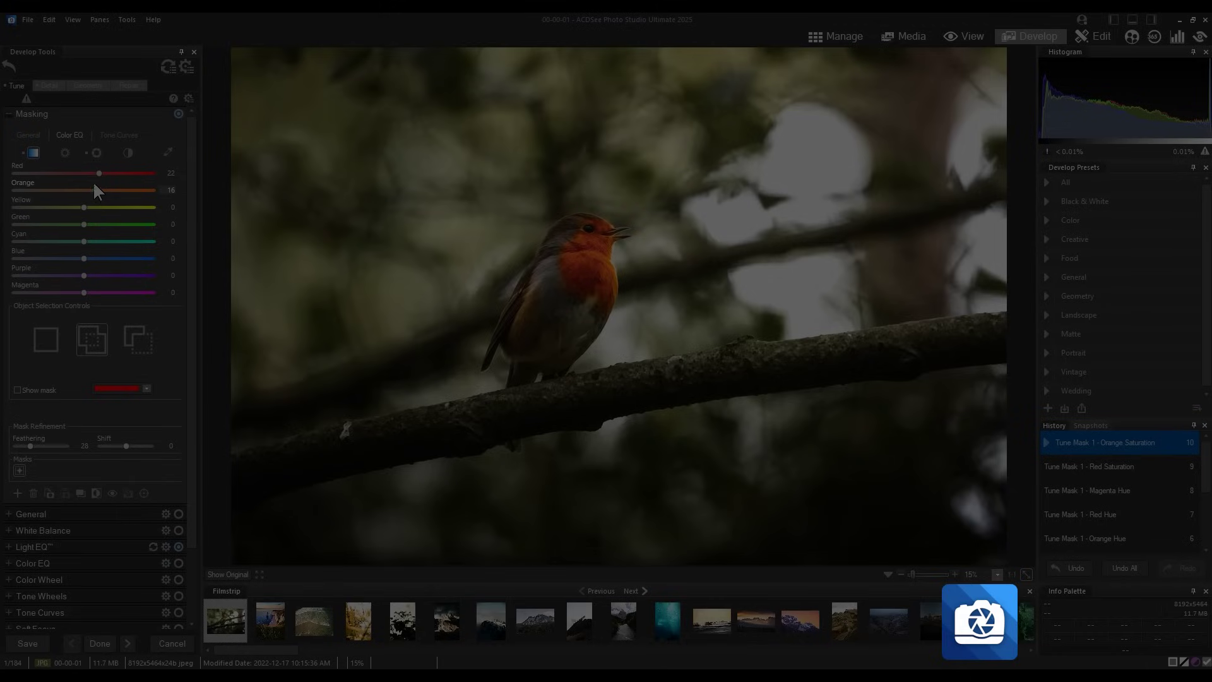
Raise the masked robin's exposure and clarity, then glance at Tone Curves.
left_click(35, 134)
left_click_drag(86, 163, 90, 158)
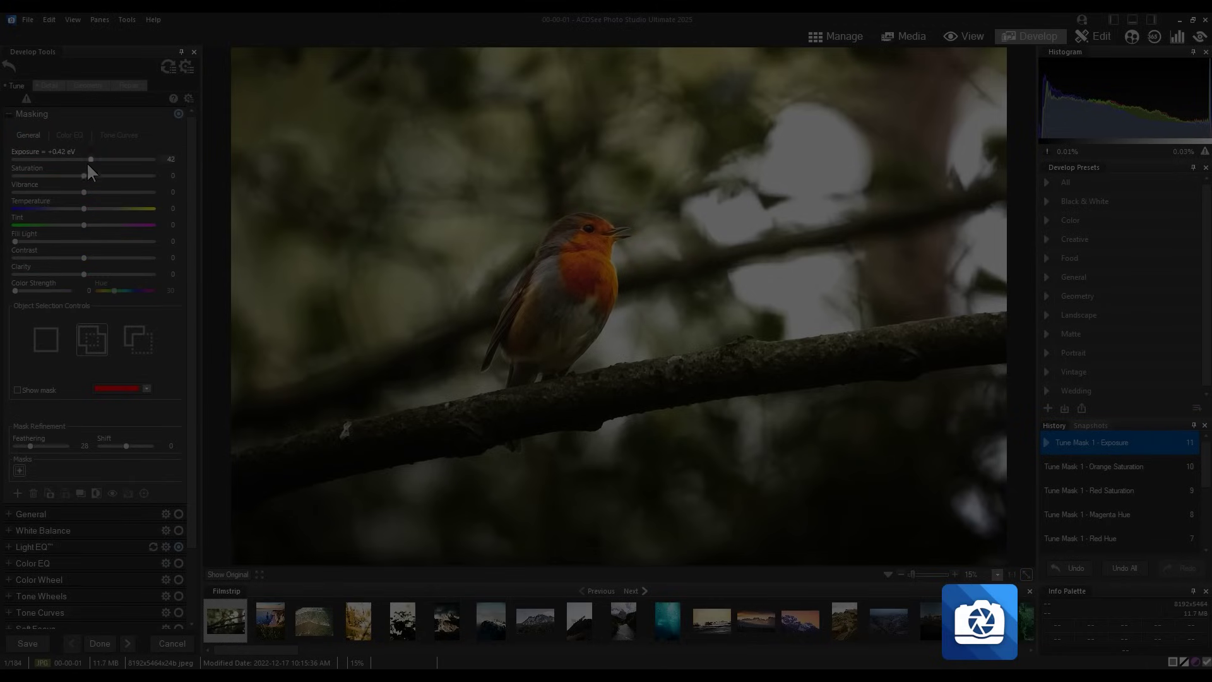
left_click_drag(85, 272, 115, 272)
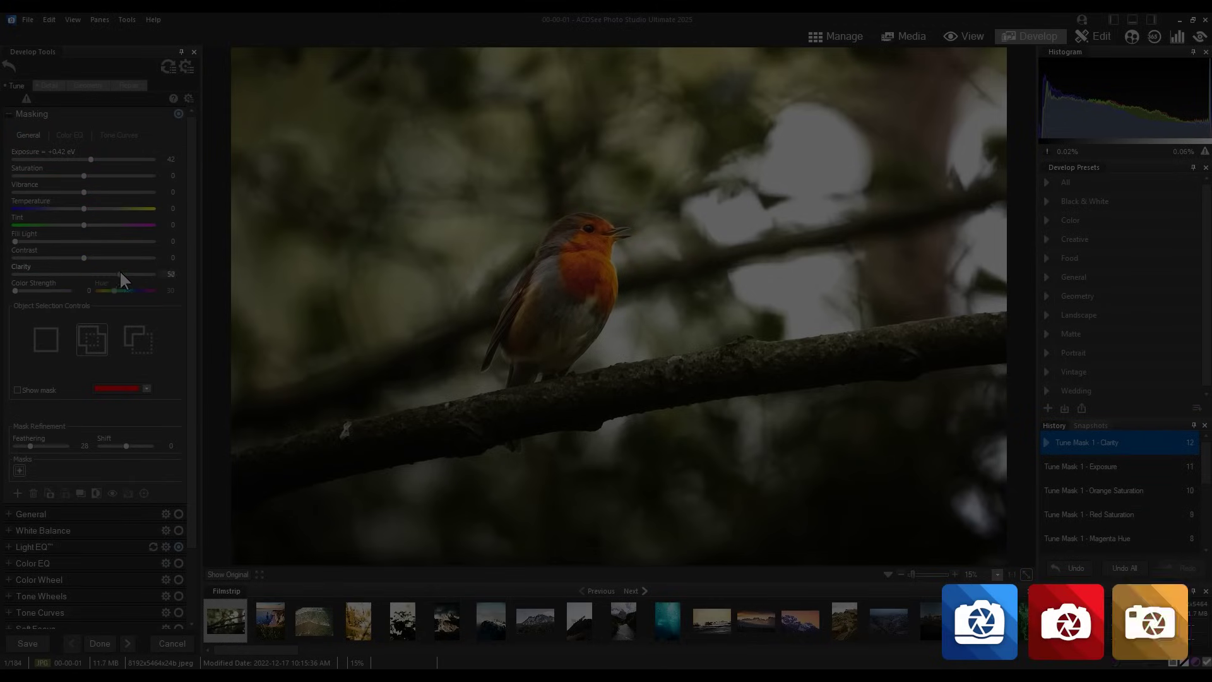
left_click_drag(91, 159, 88, 159)
left_click_drag(112, 274, 122, 274)
left_click(119, 135)
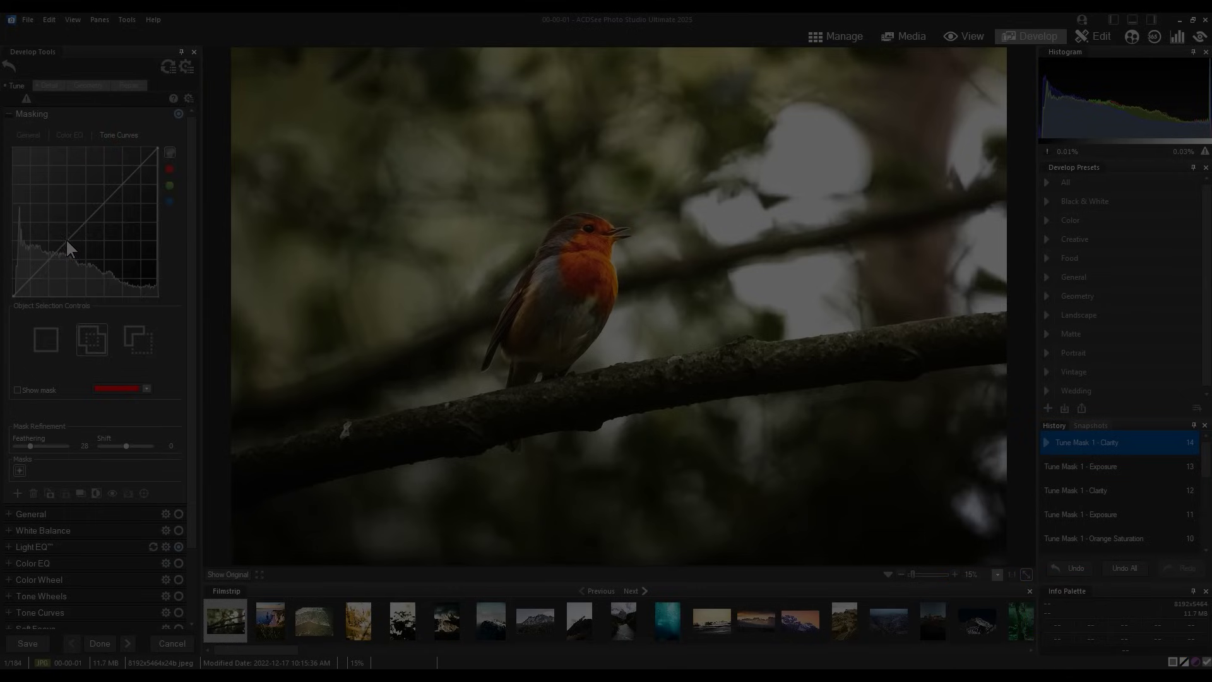
left_click(60, 132)
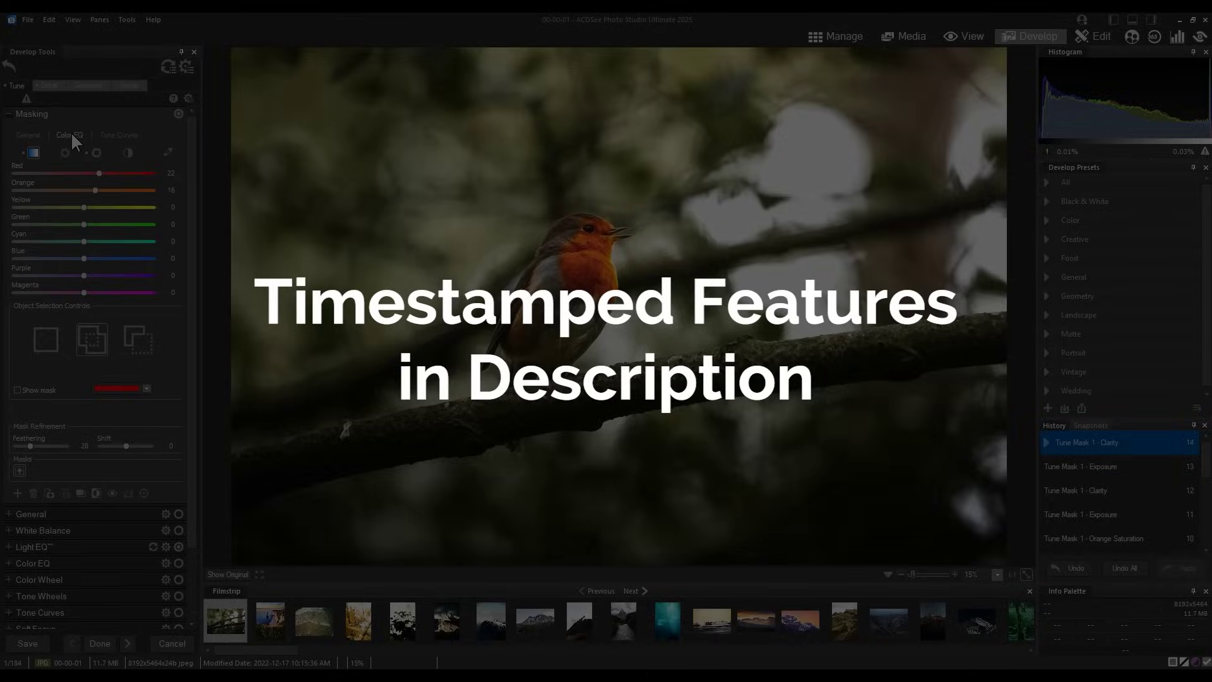
Select the walking man with AI Select Subject and remove his background.
left_click(66, 151)
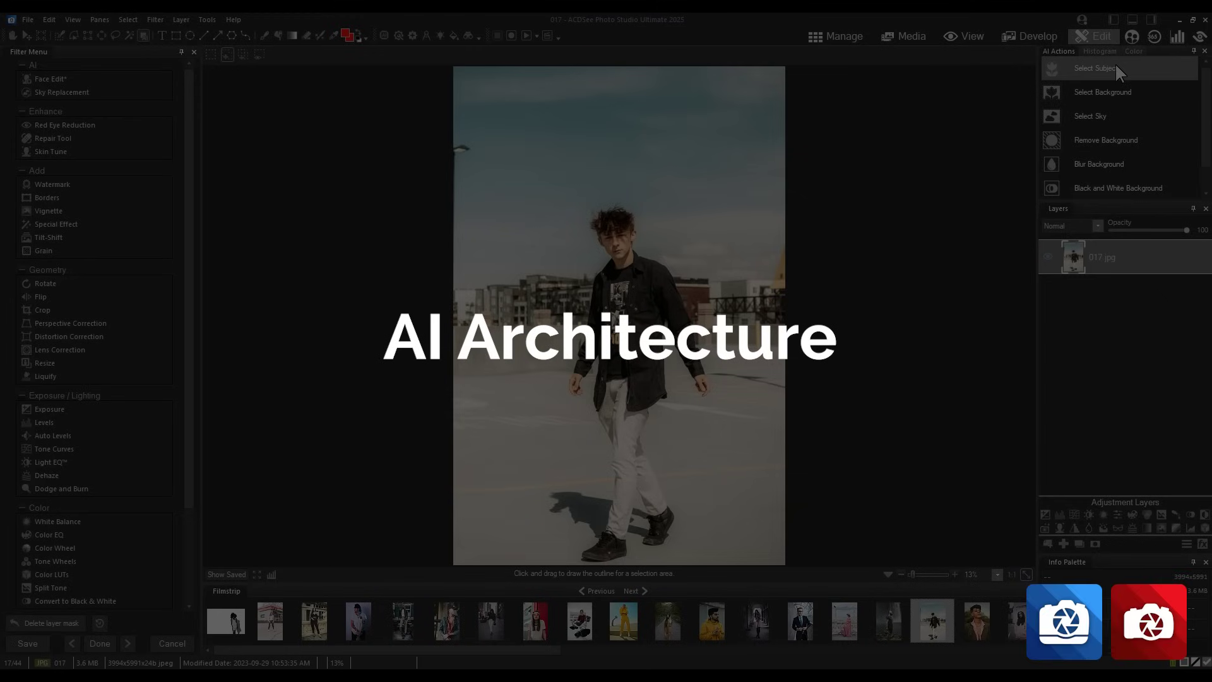
left_click(1116, 66)
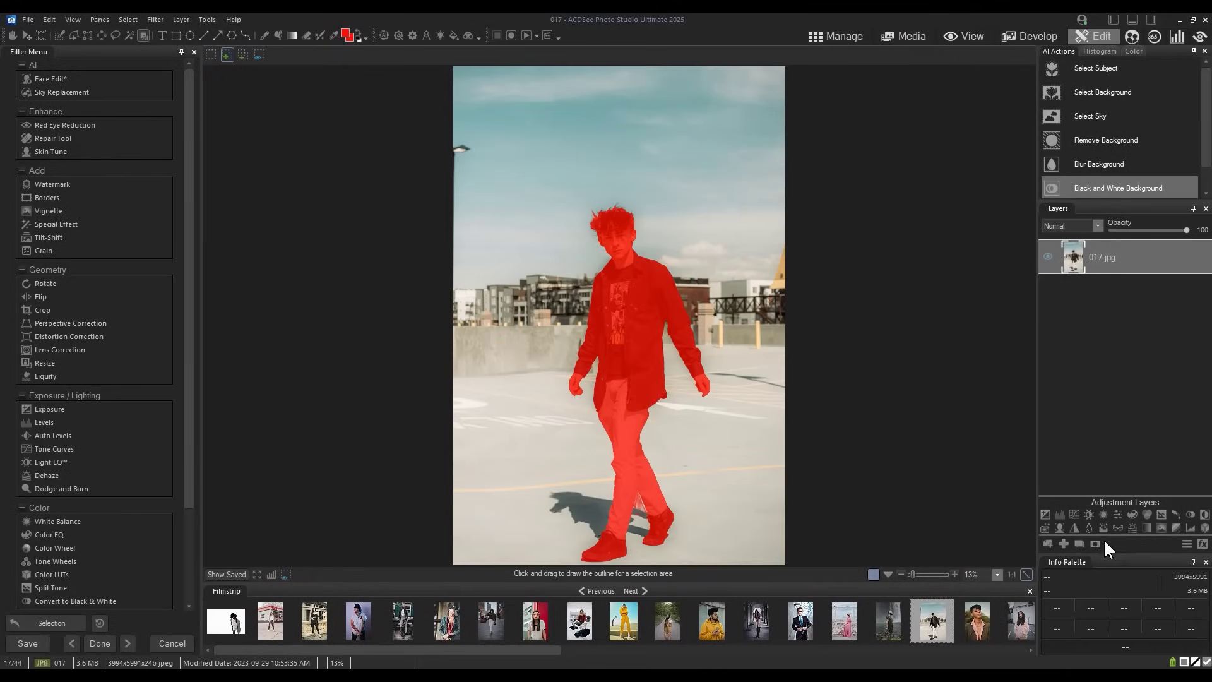
left_click(1094, 543)
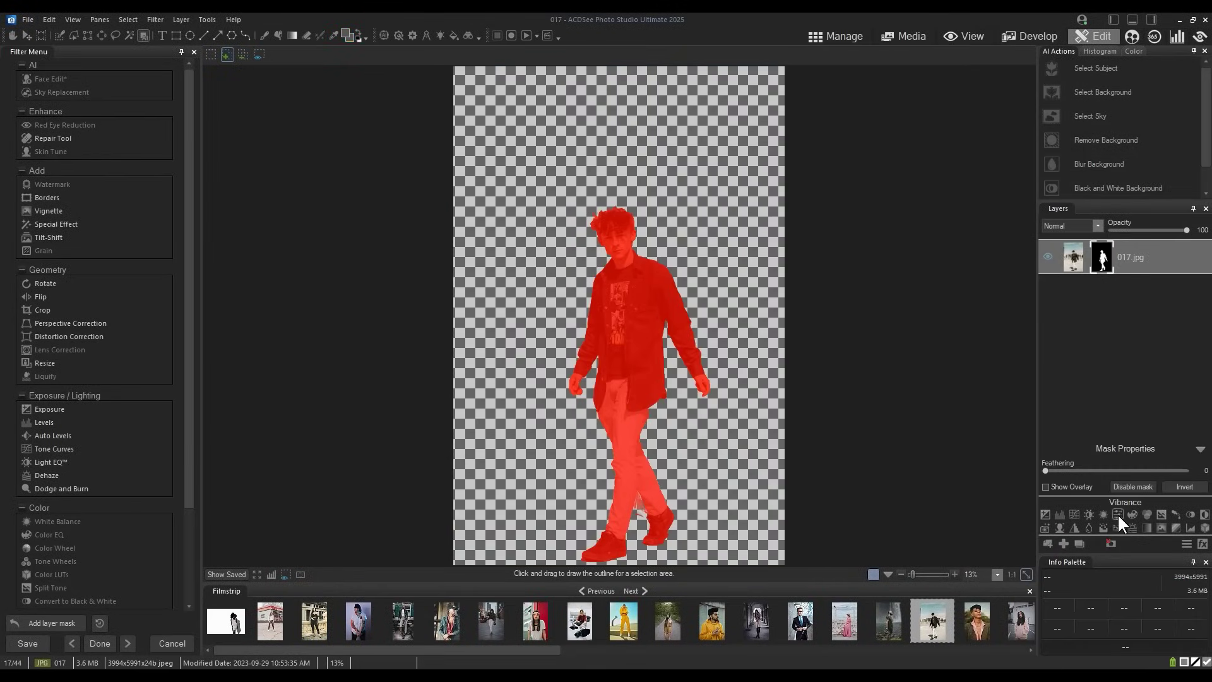
Add a Curves adjustment layer for the man with a gentle S-curve.
left_click(1072, 511)
left_click_drag(1097, 430, 1099, 438)
left_click_drag(1149, 386, 1148, 377)
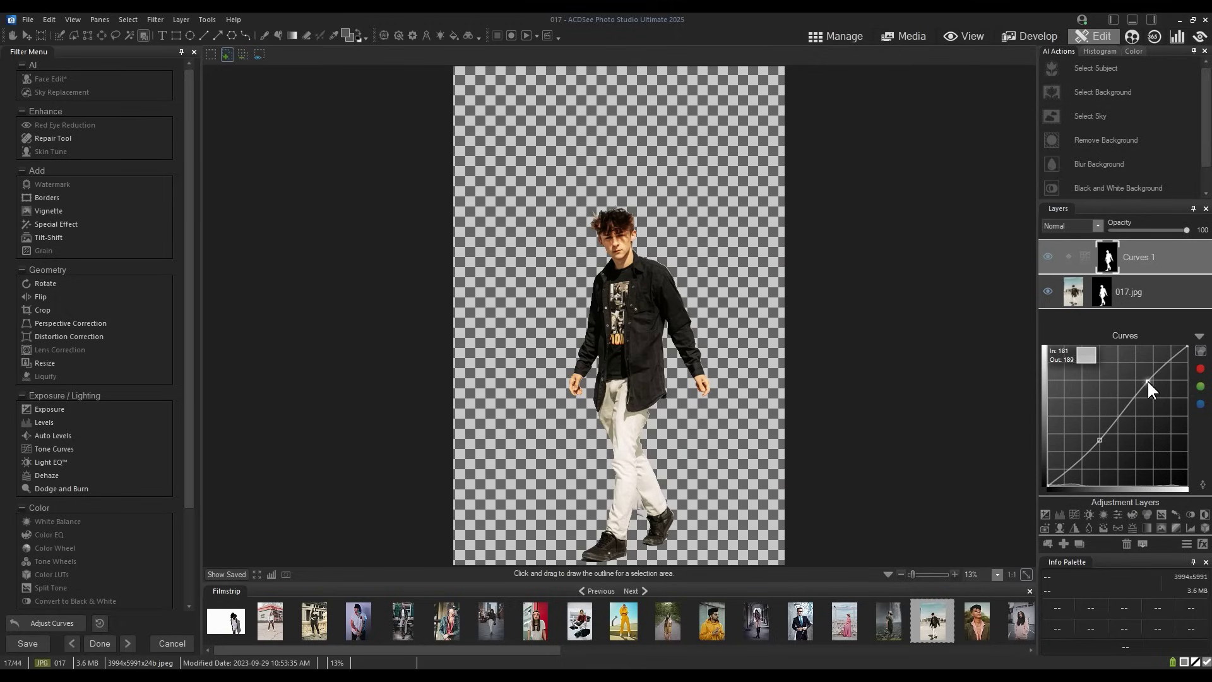
left_click(1198, 336)
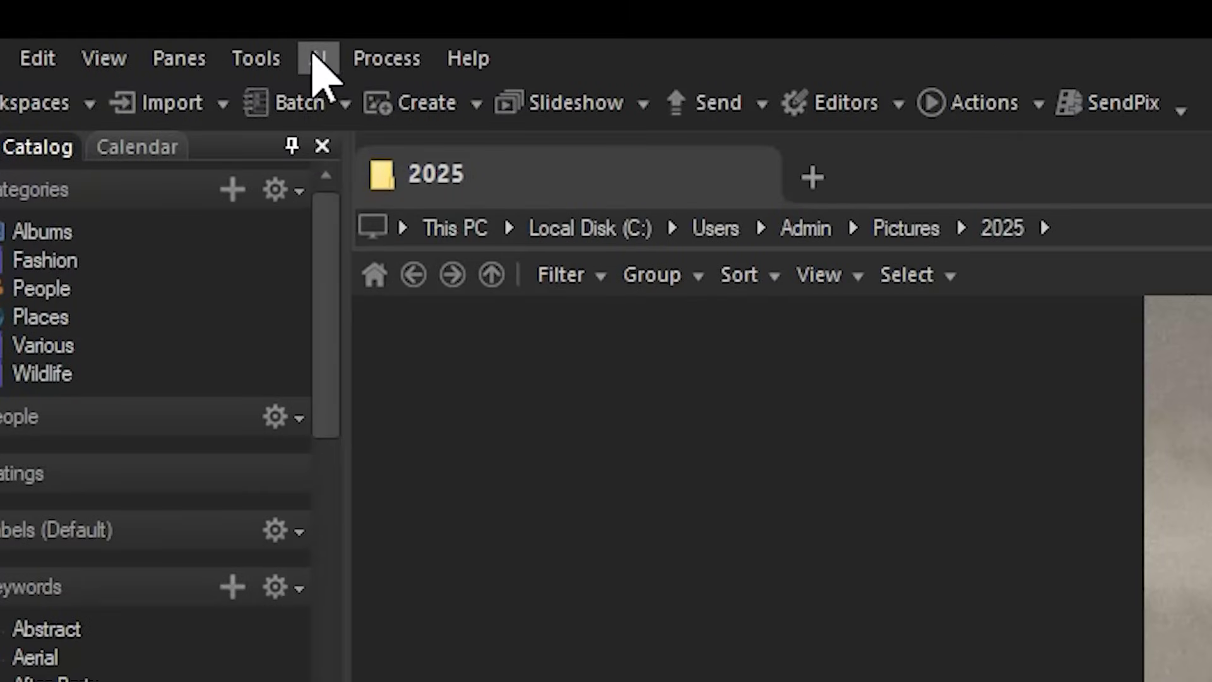
Open the AI menu in Manage mode for the diving photo.
left_click(317, 58)
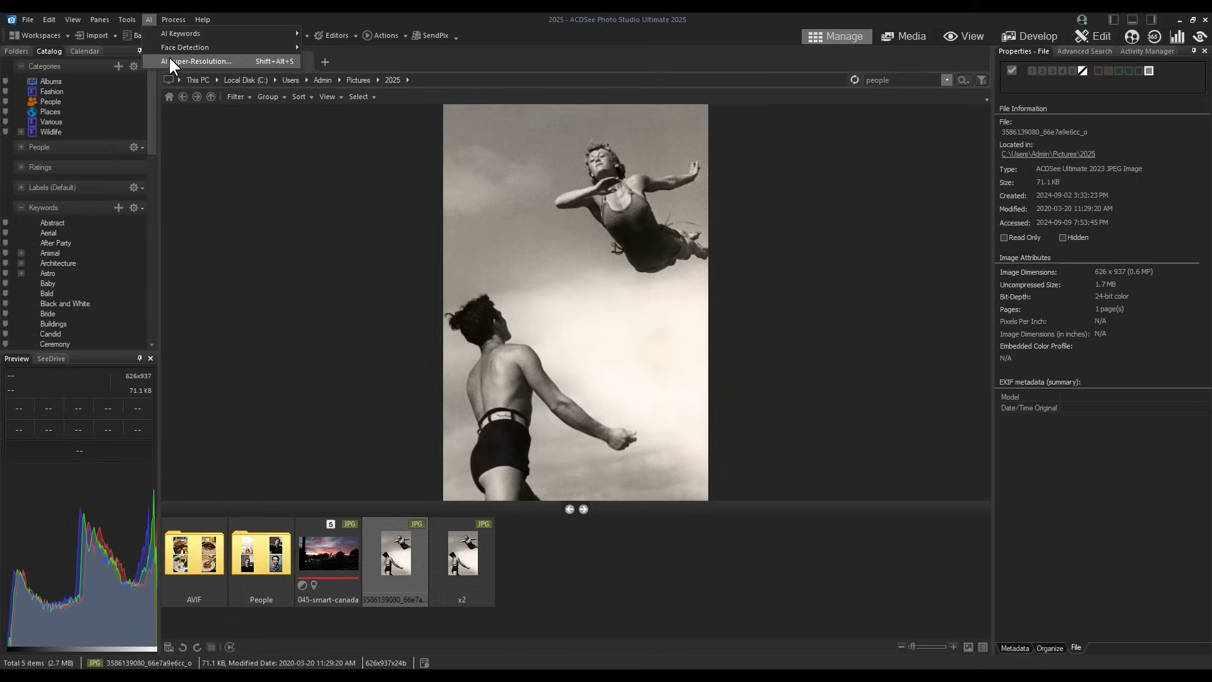
Launch AI Super-Resolution and size the output to a 600-pixel short edge at 72 ppi.
left_click(375, 173)
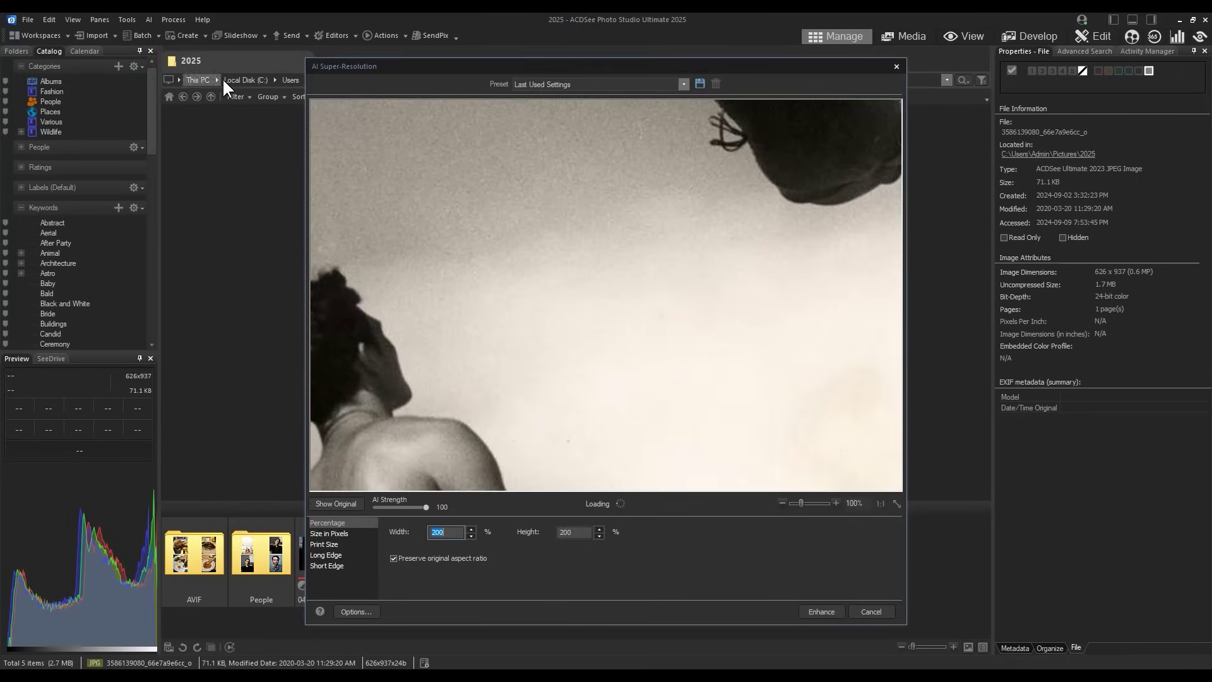
left_click_drag(623, 296, 567, 79)
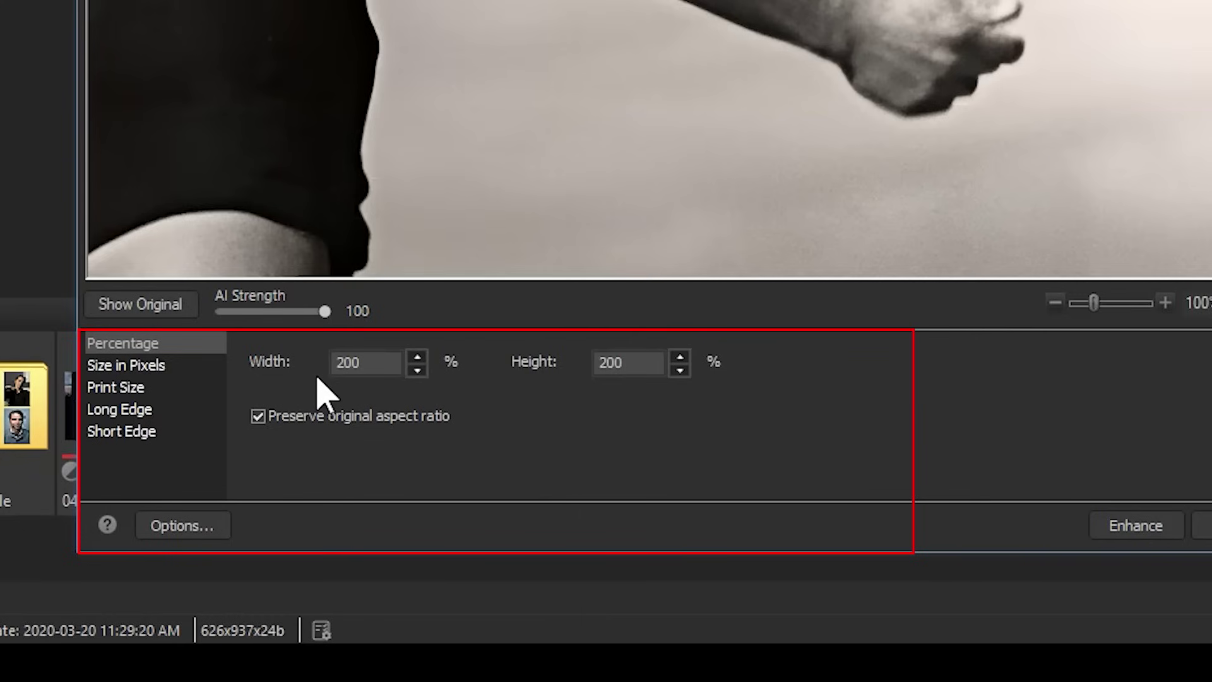
left_click(170, 366)
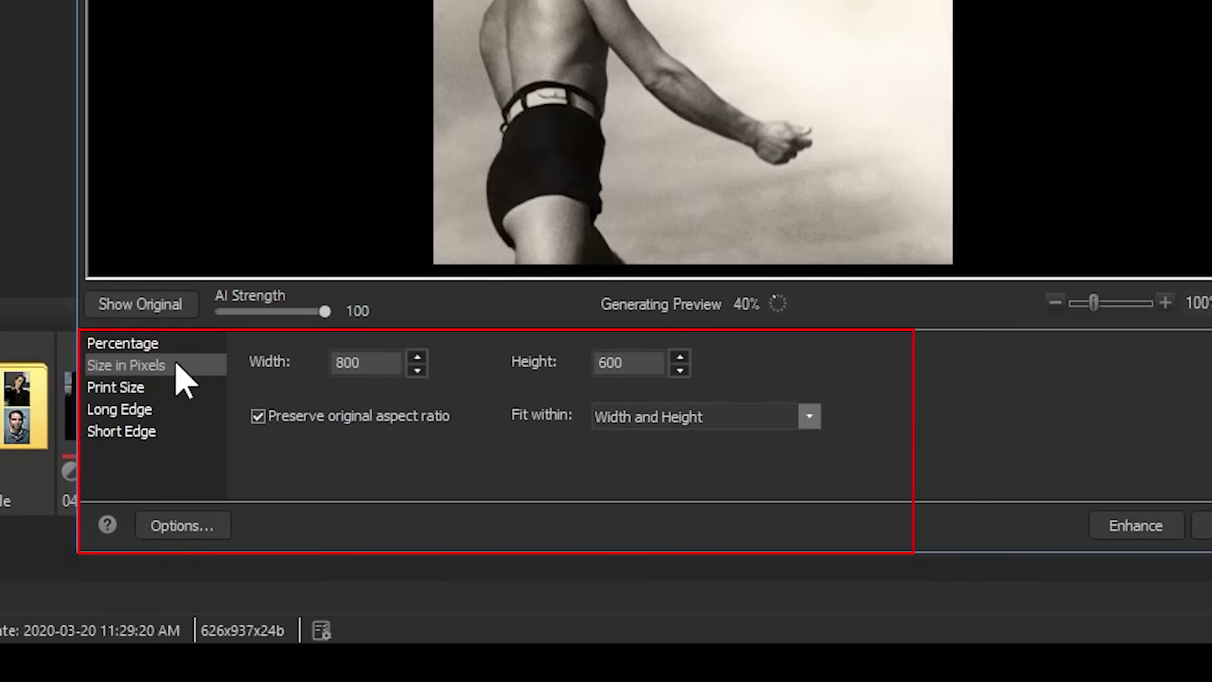
key("Tab")
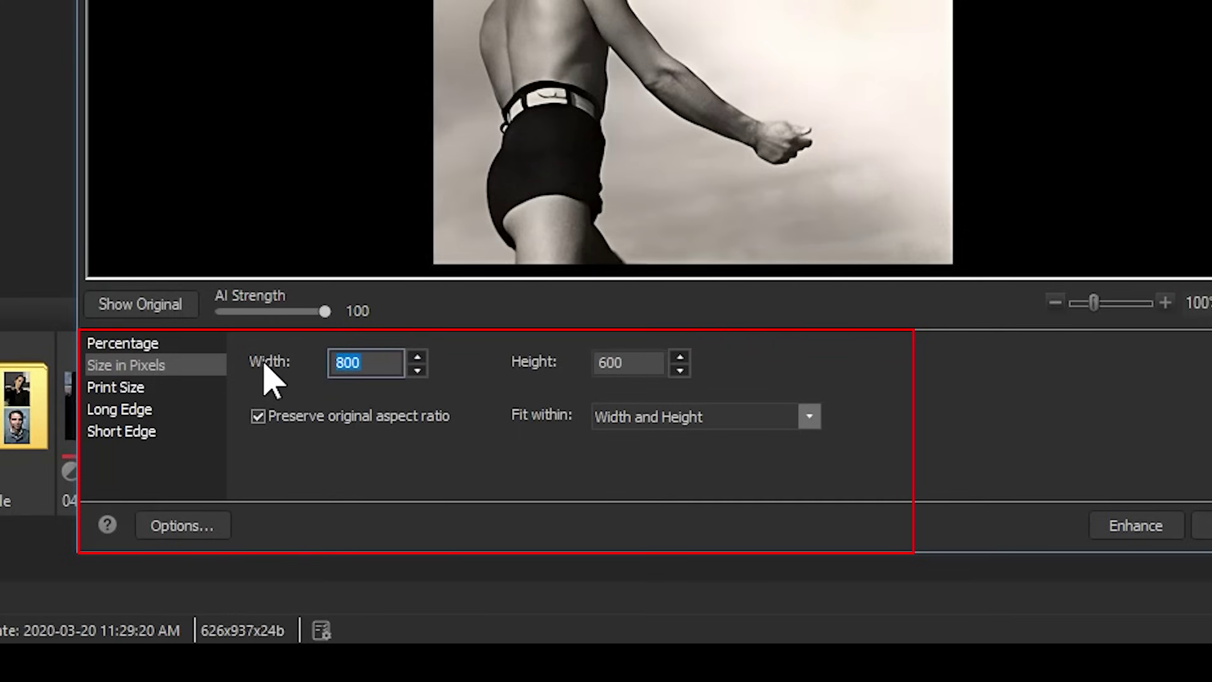
left_click(178, 387)
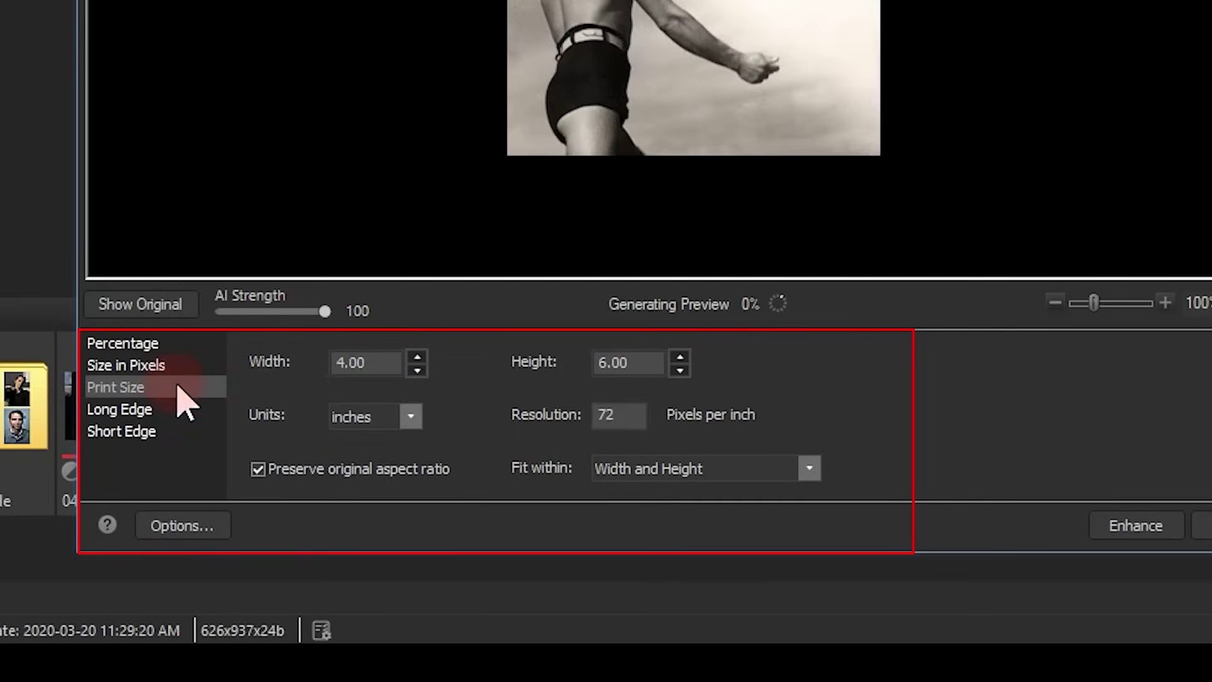
left_click(411, 417)
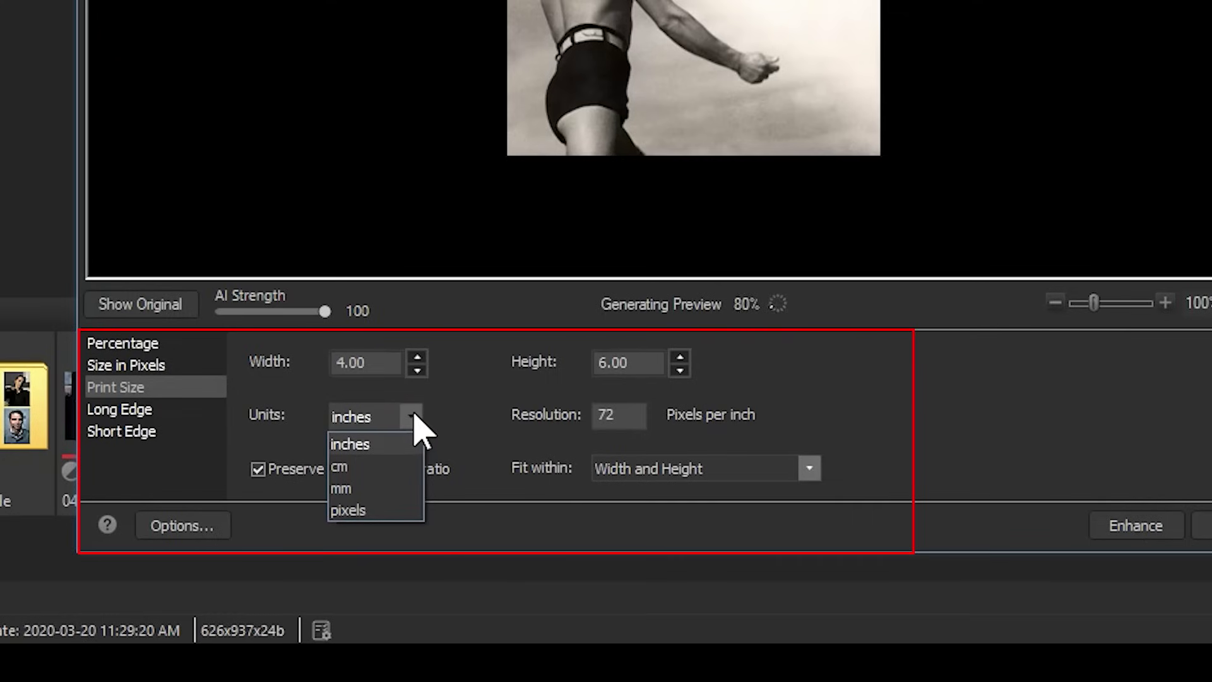
left_click(416, 415)
double_click(607, 414)
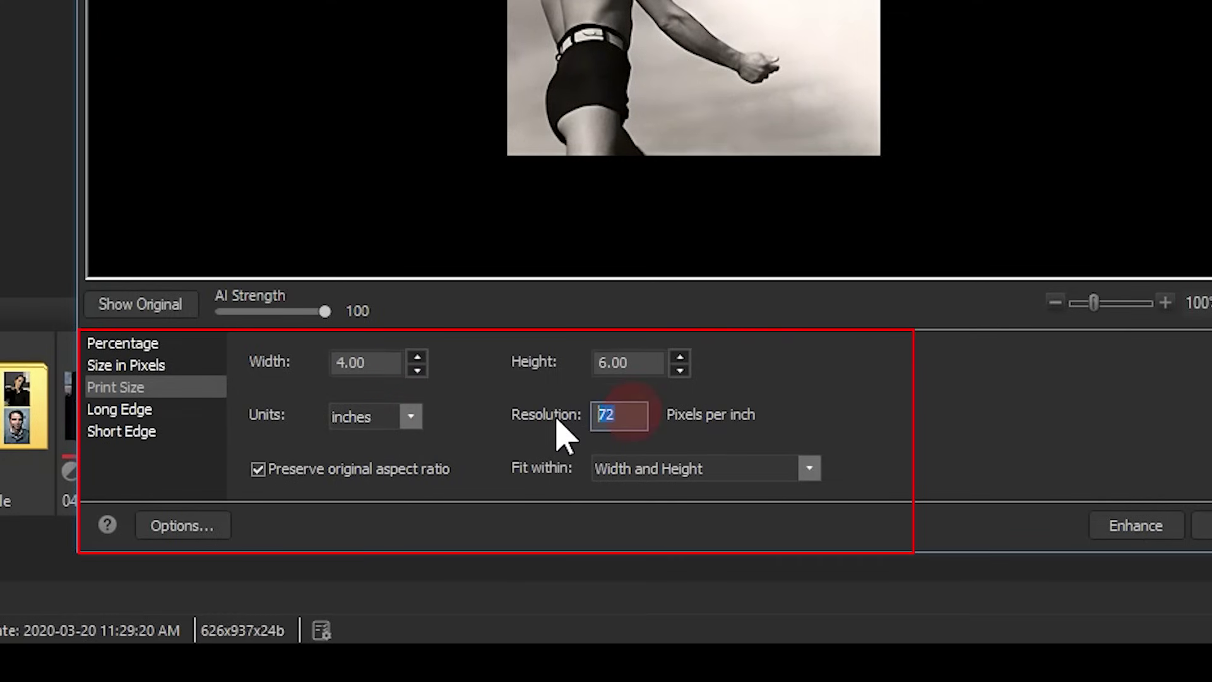
left_click(154, 411)
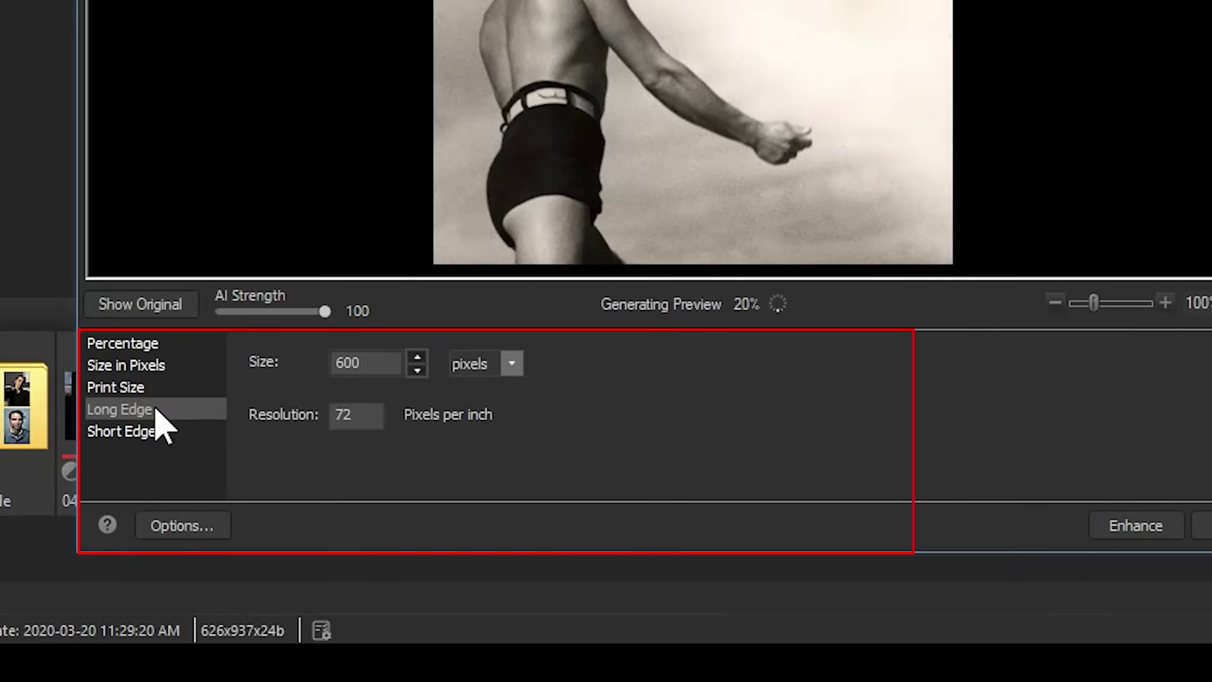
left_click(161, 429)
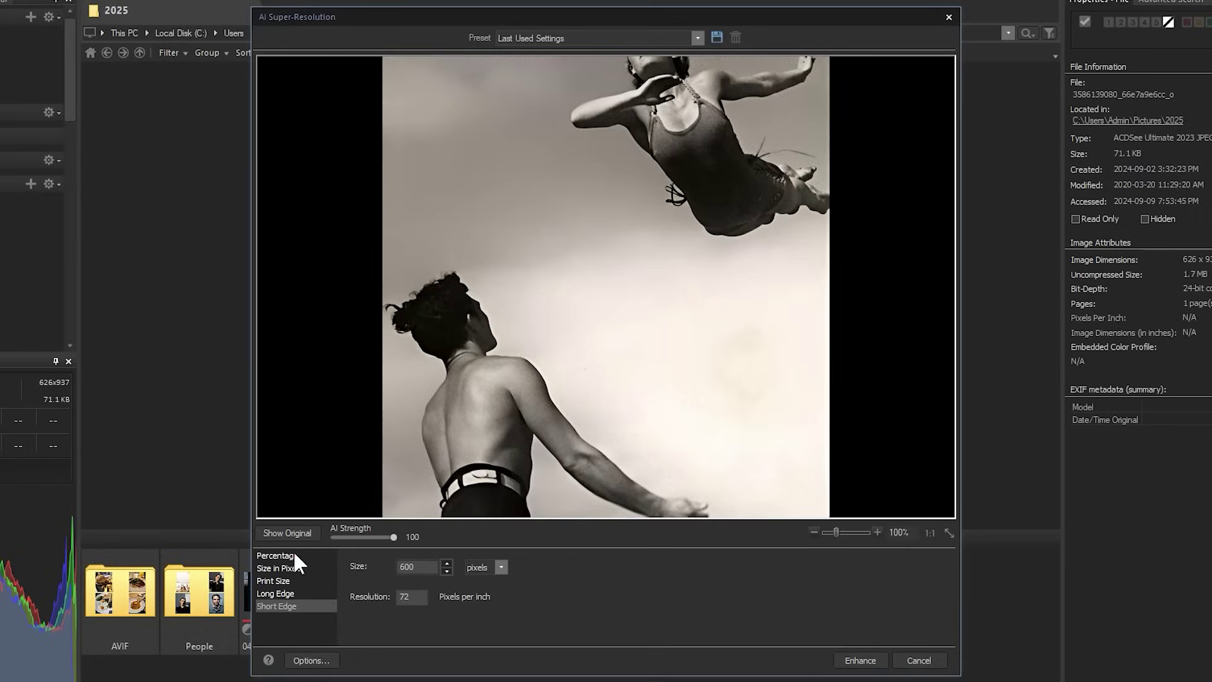
Resize by percentage at 200%, comparing AI Strength 6 before restoring it to 100.
left_click(293, 555)
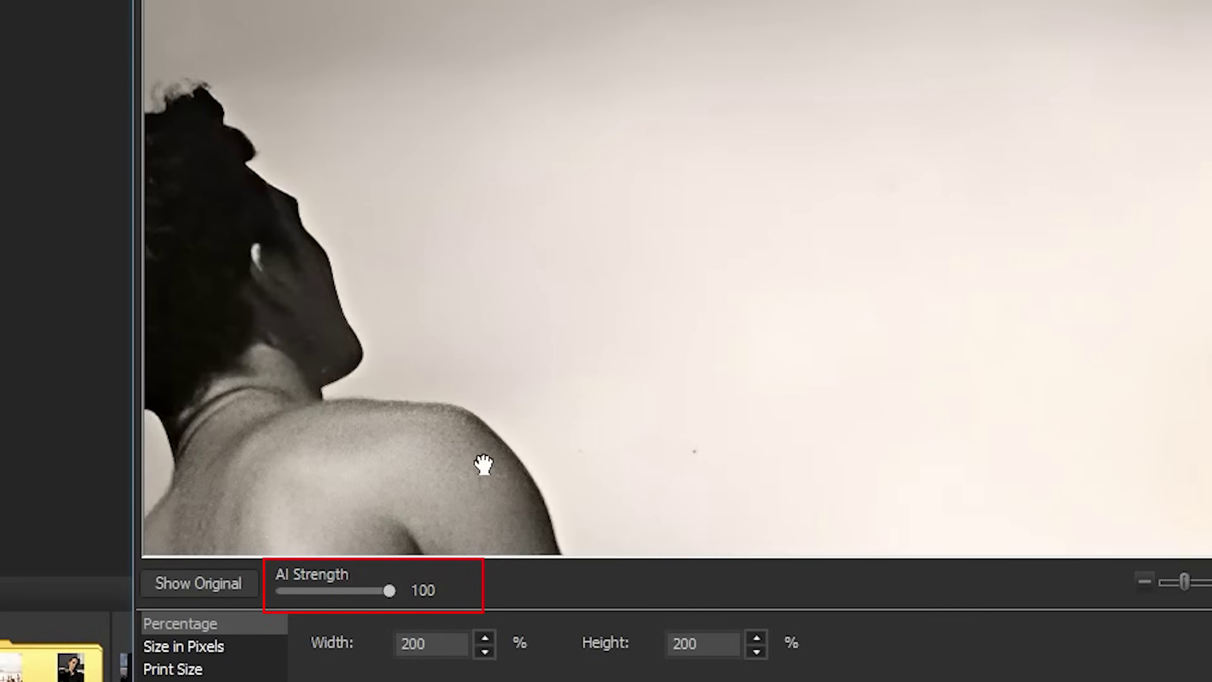
left_click_drag(484, 464, 470, 451)
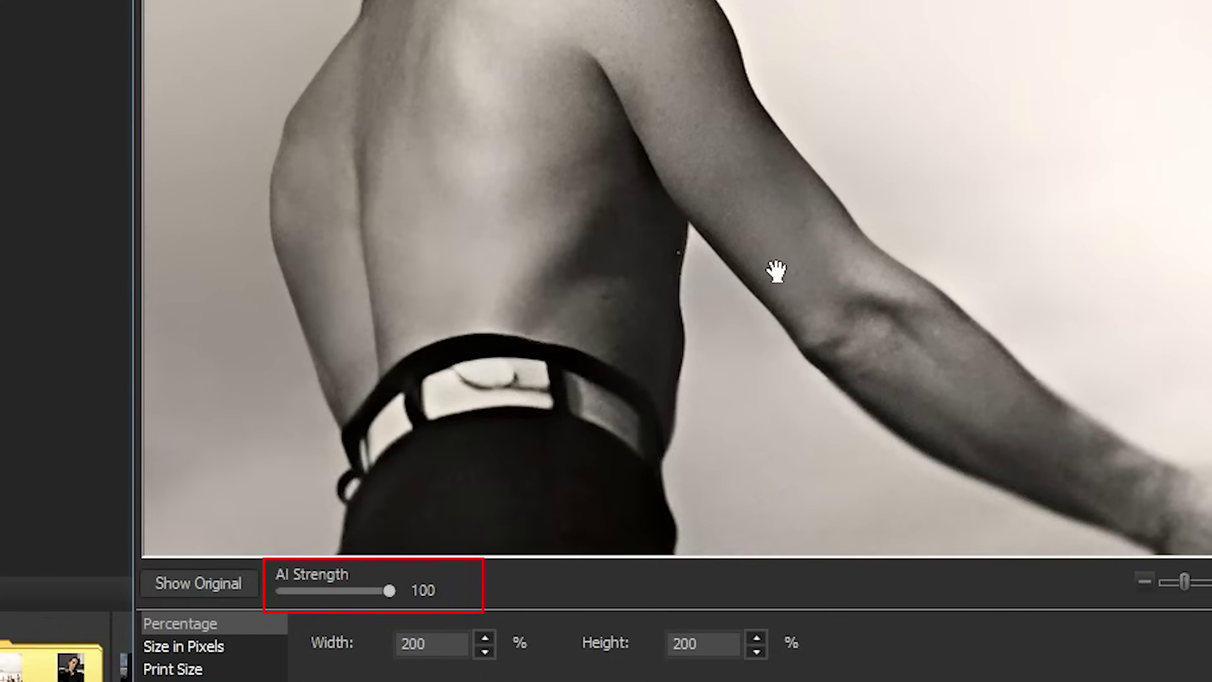
left_click_drag(389, 590, 289, 599)
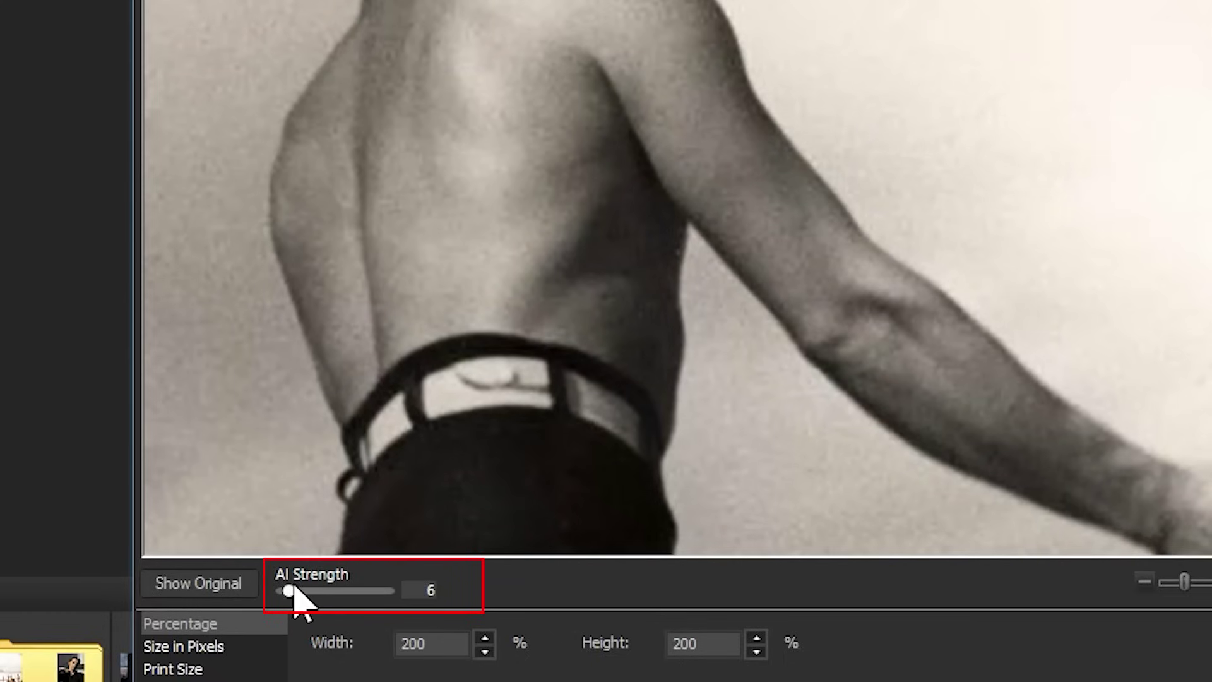
left_click_drag(303, 605, 644, 604)
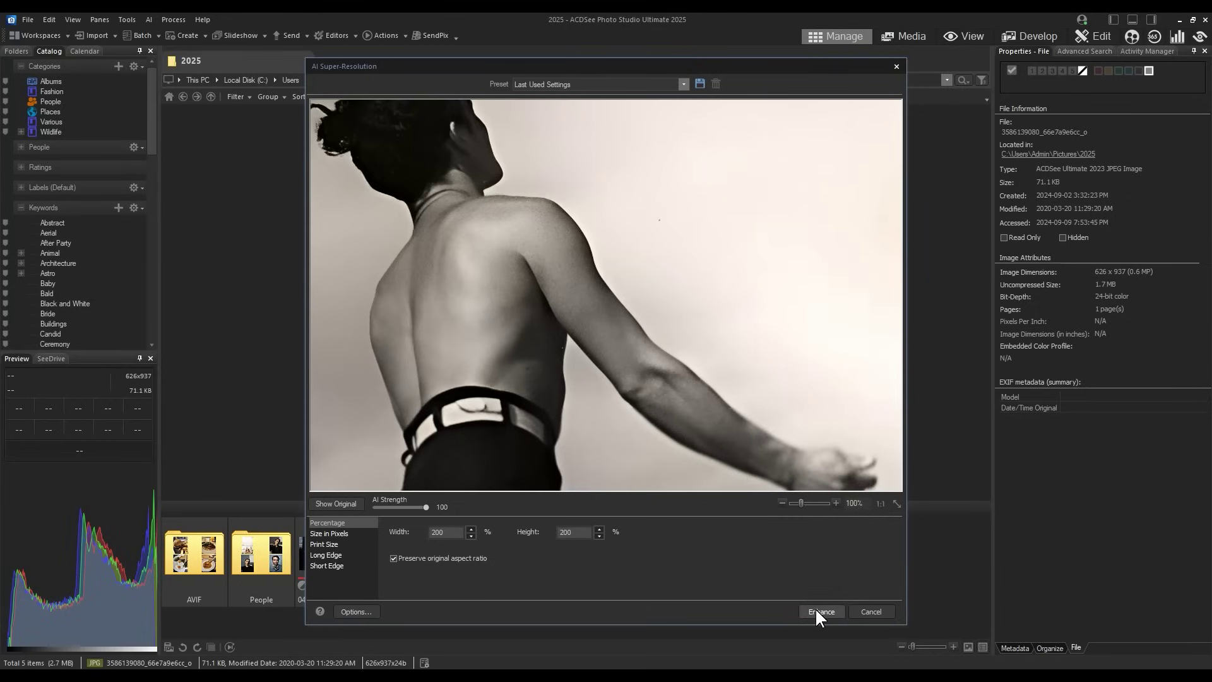
Run the 200% enhancement, then select the original and x2 images.
left_click(816, 614)
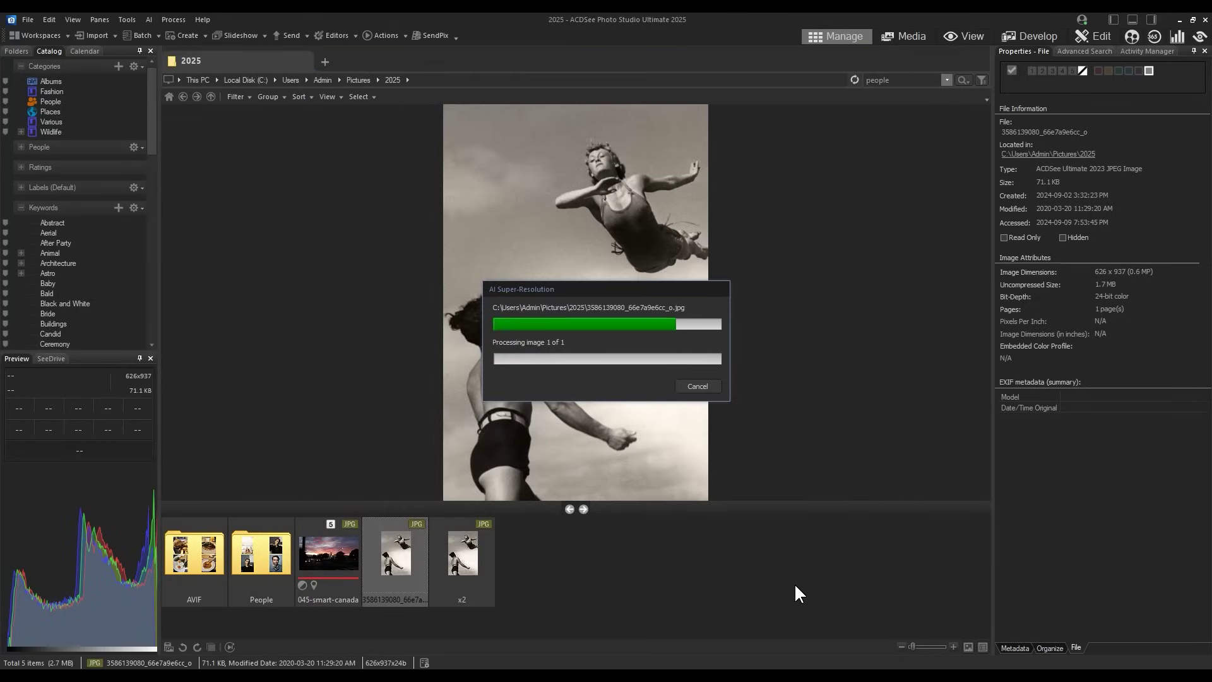
left_click(790, 423)
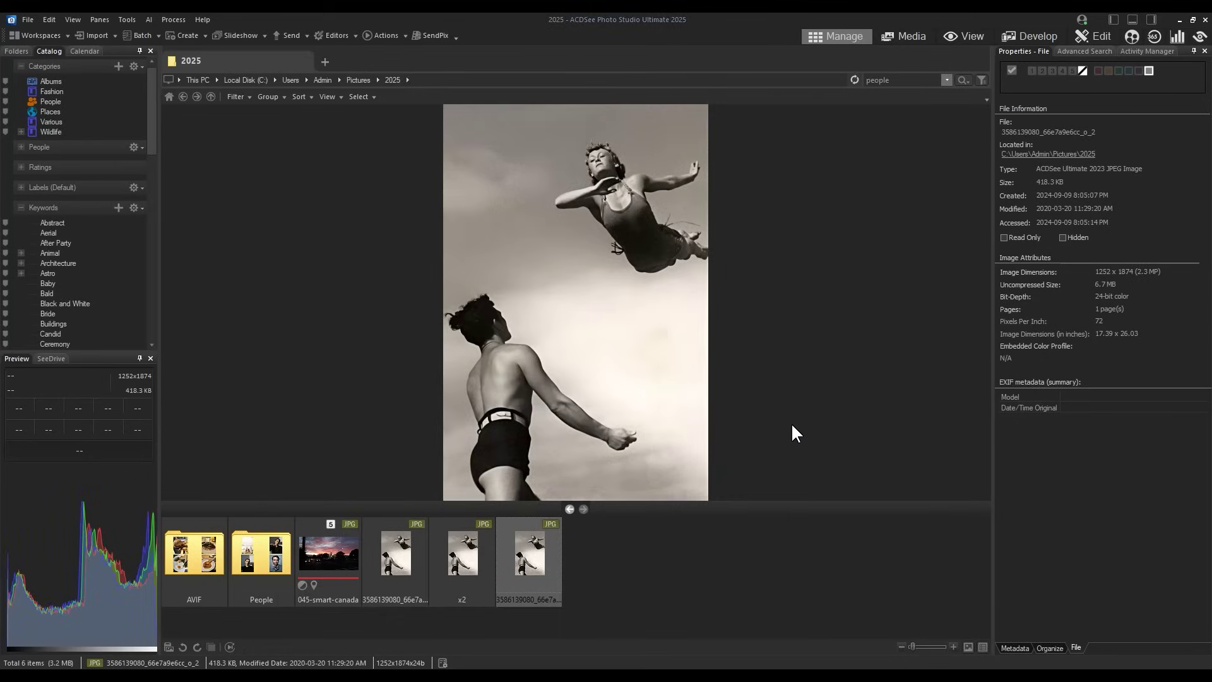
left_click(418, 558)
left_click(463, 554, "ctrl")
Compare original and x2 side by side, zoomed onto the man's arm and the diving woman.
key("alt+c")
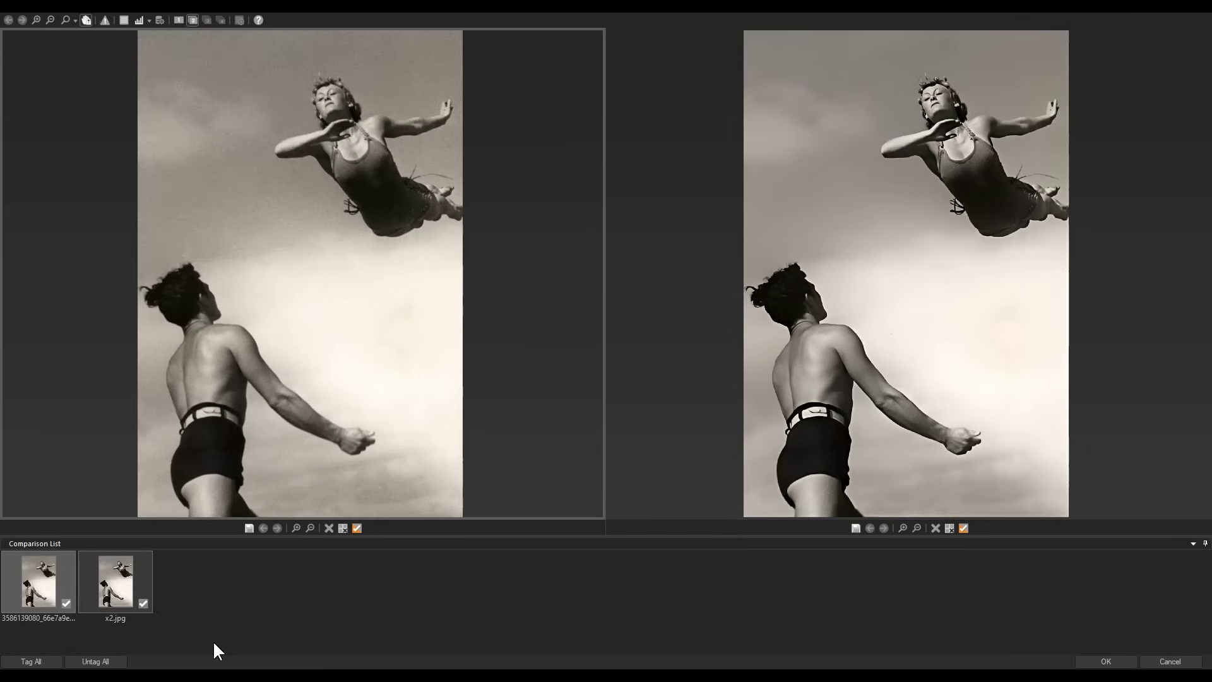
left_click(903, 527)
left_click(904, 527)
left_click_drag(849, 433, 926, 162)
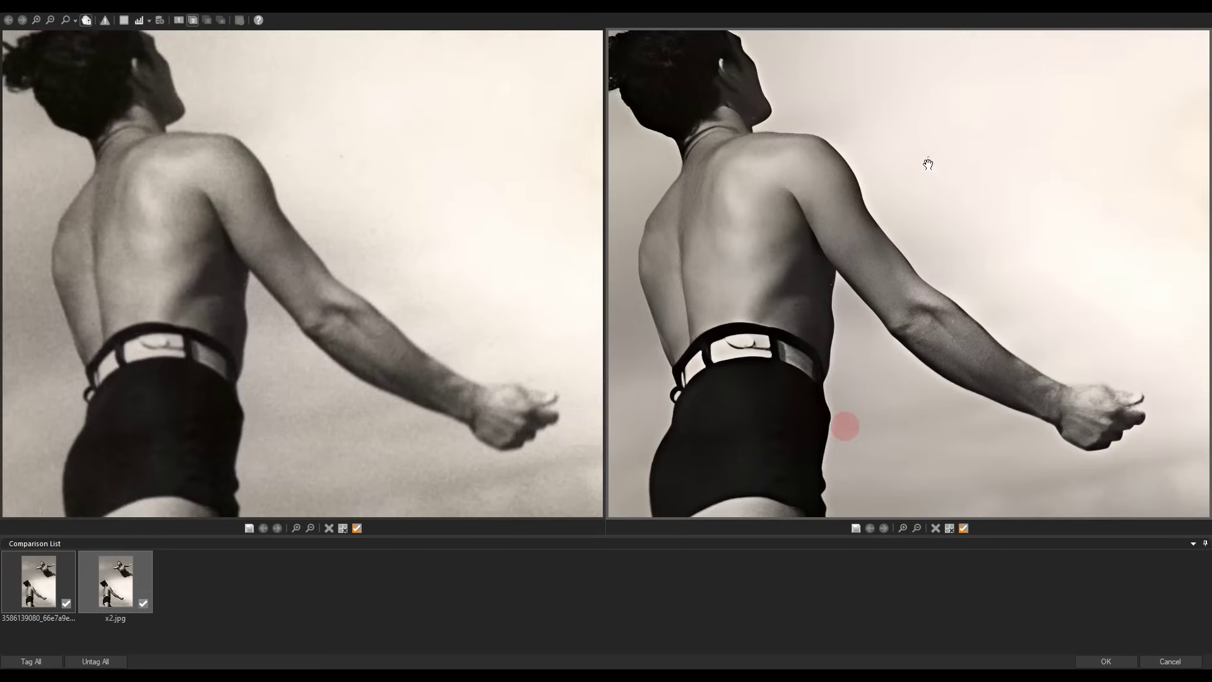
left_click_drag(829, 291, 786, 425)
left_click_drag(966, 149, 865, 424)
left_click_drag(897, 341, 878, 397)
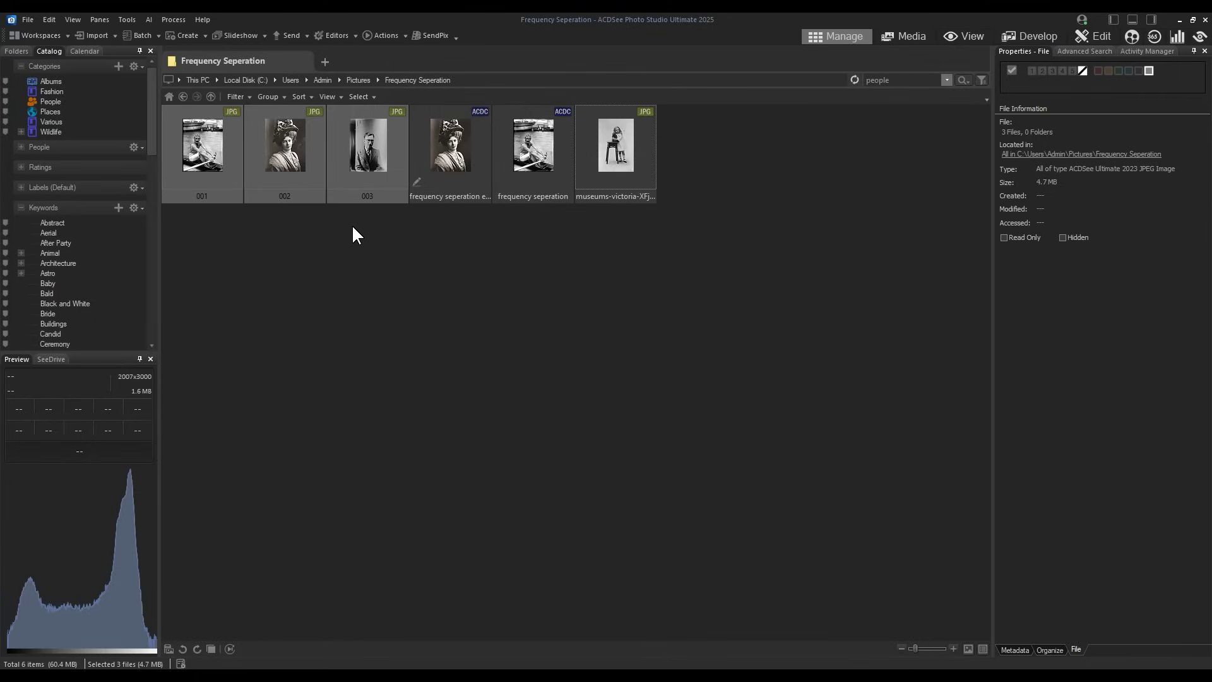
Select photos 001–003 and launch Batch AI Super-Resolution with custom settings.
left_click_drag(385, 258, 201, 144)
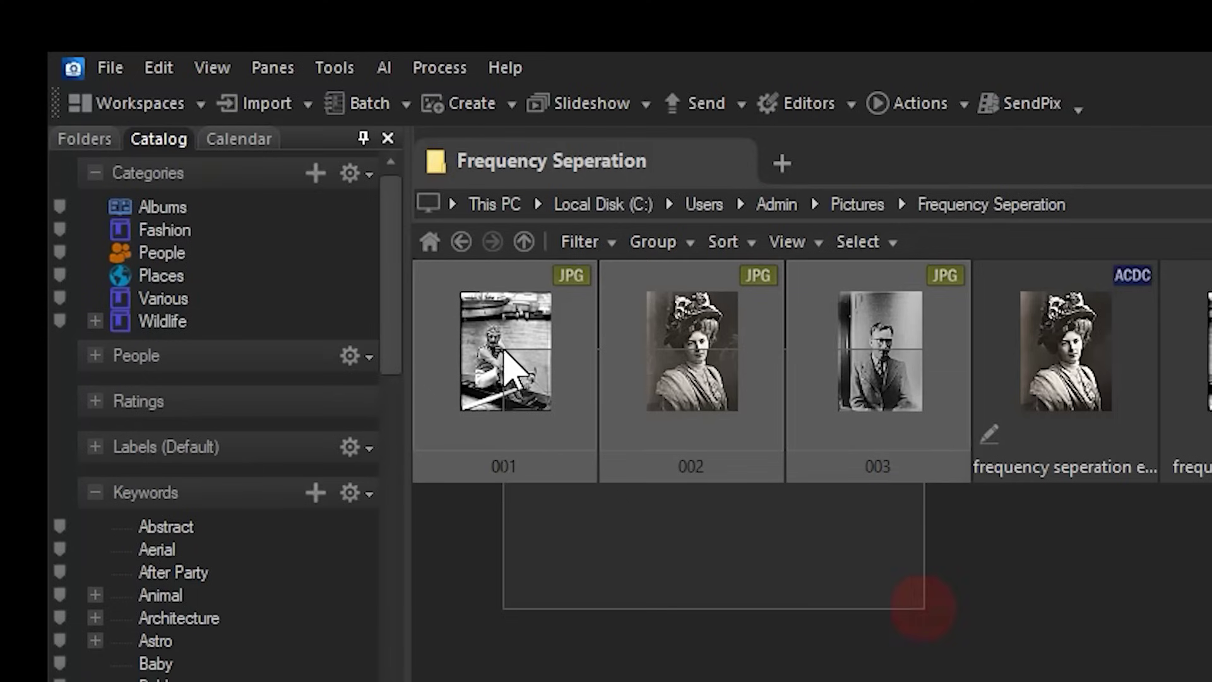
left_click_drag(505, 352, 506, 357)
left_click(370, 104)
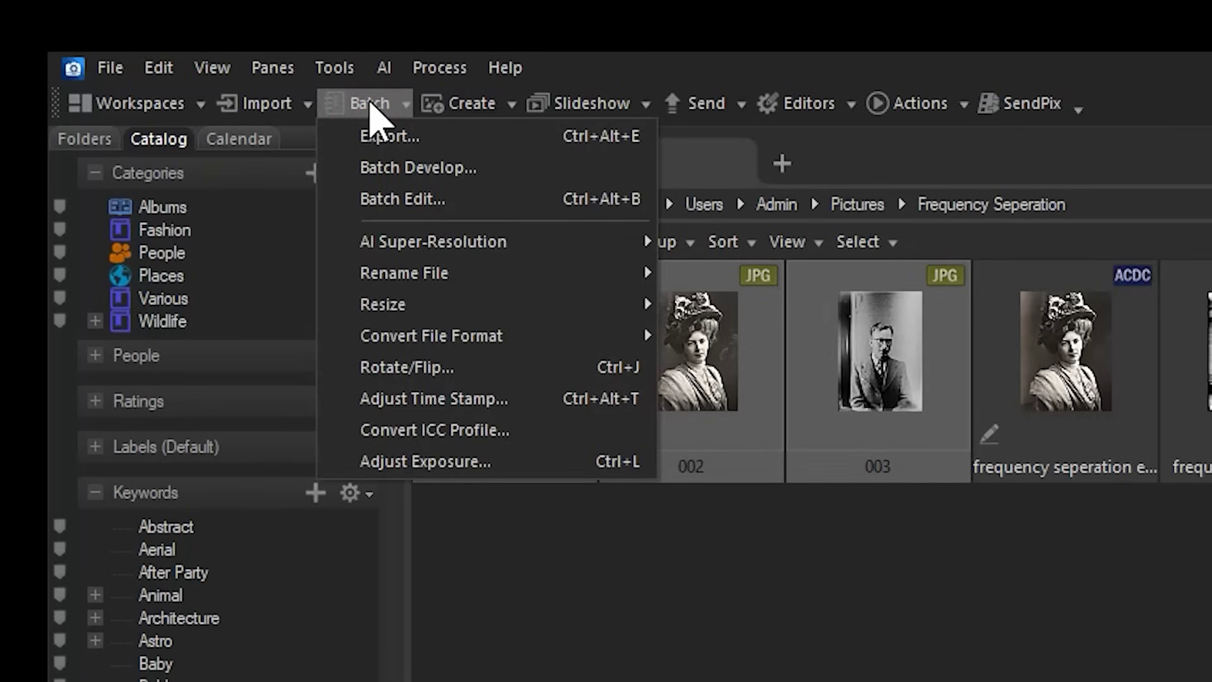
mouse_move(495, 250)
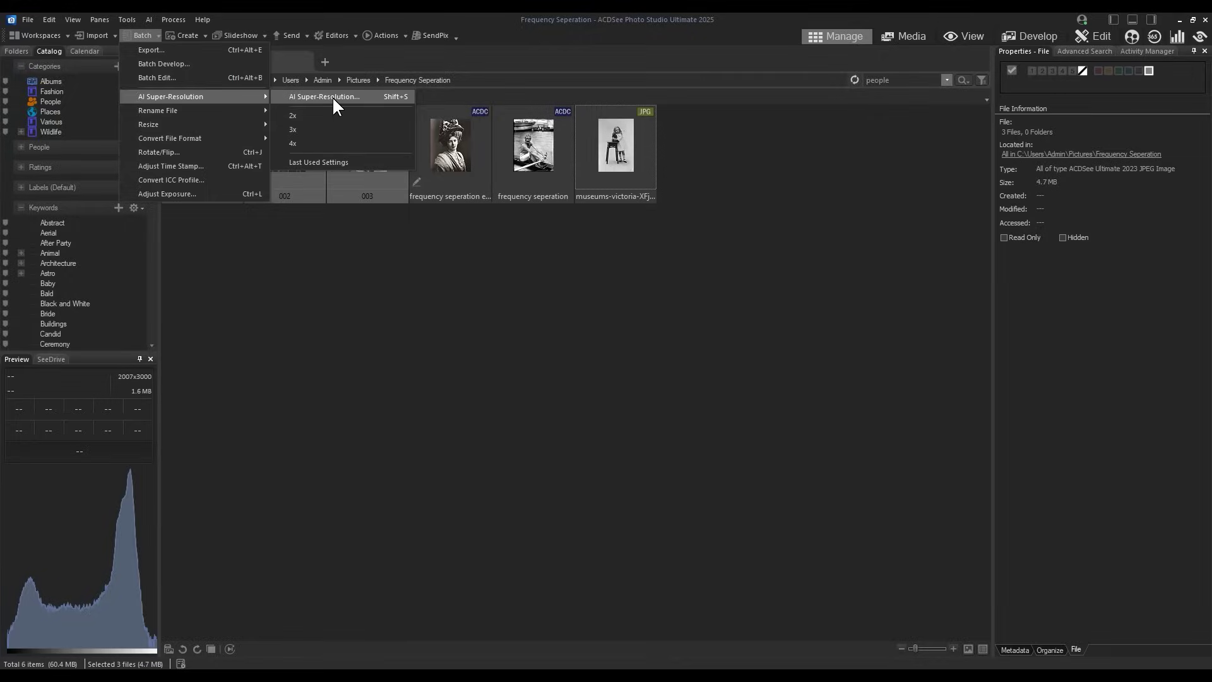
left_click(773, 241)
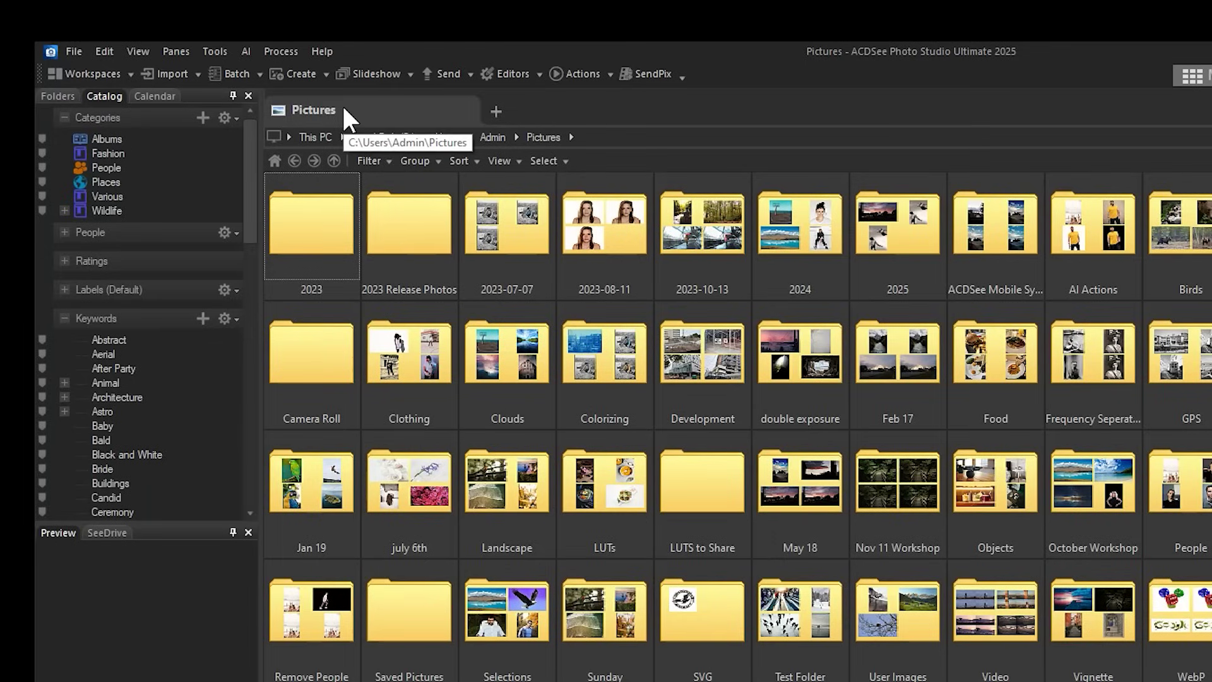
Open the Landscape folder, then the Birds folder in its own tab.
double_click(496, 478)
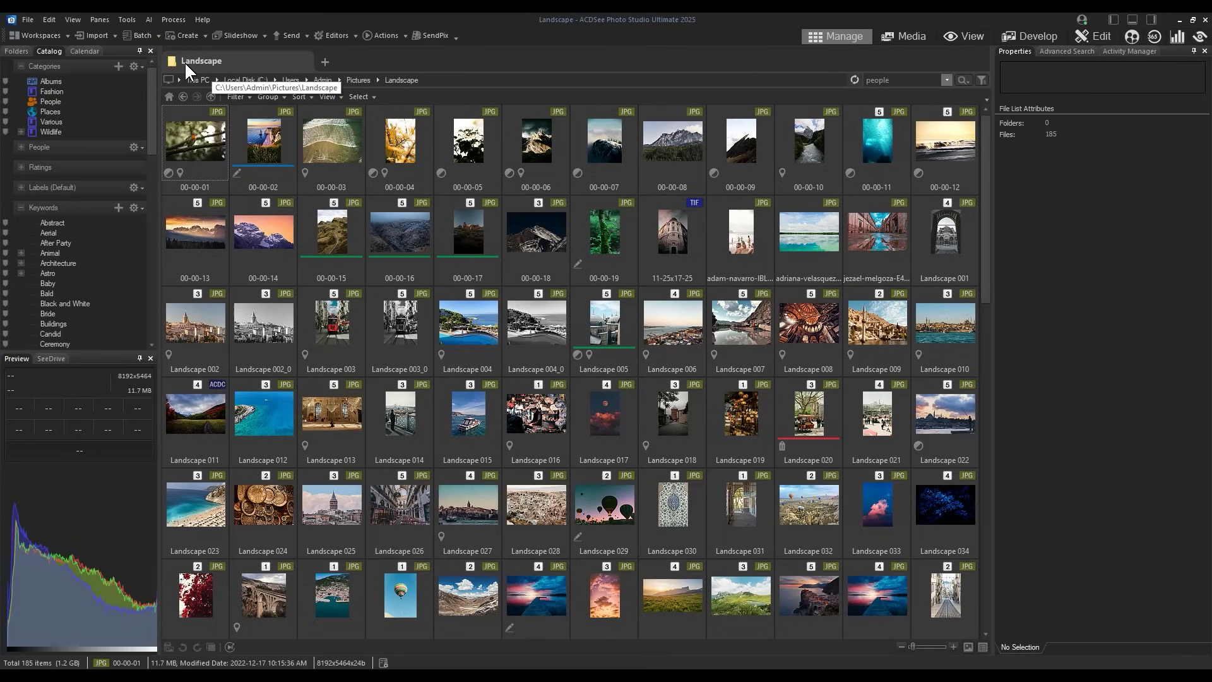
left_click(17, 51)
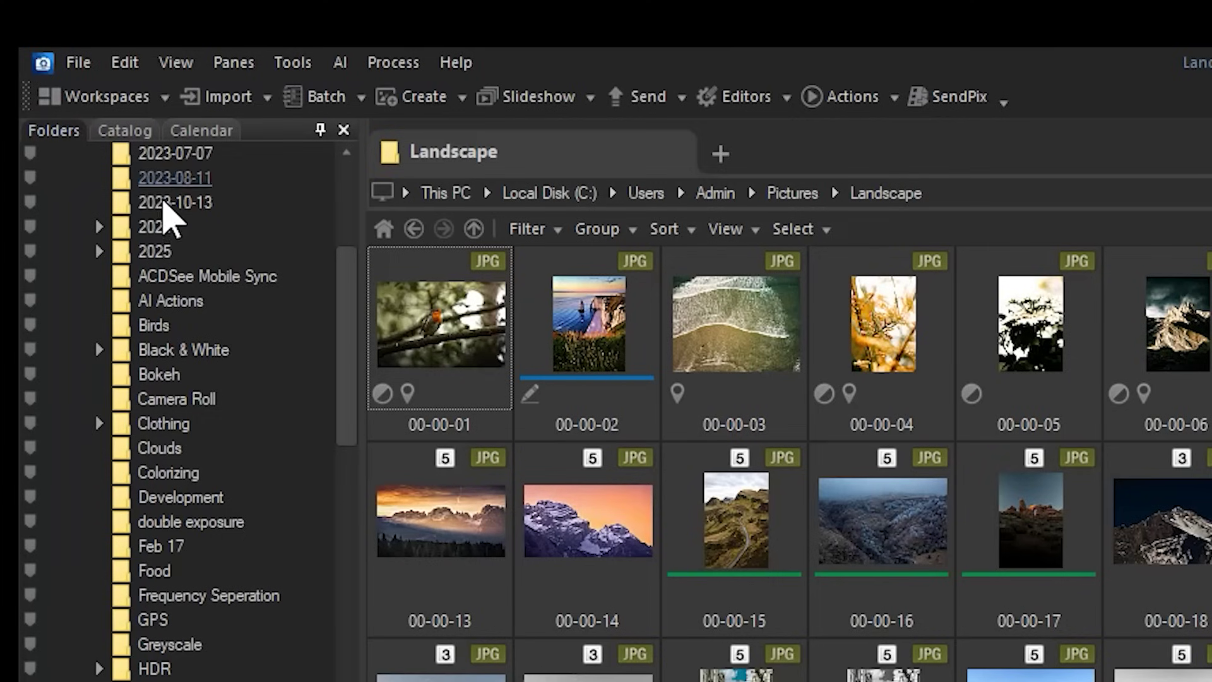
scroll(85, 135, "up", 3)
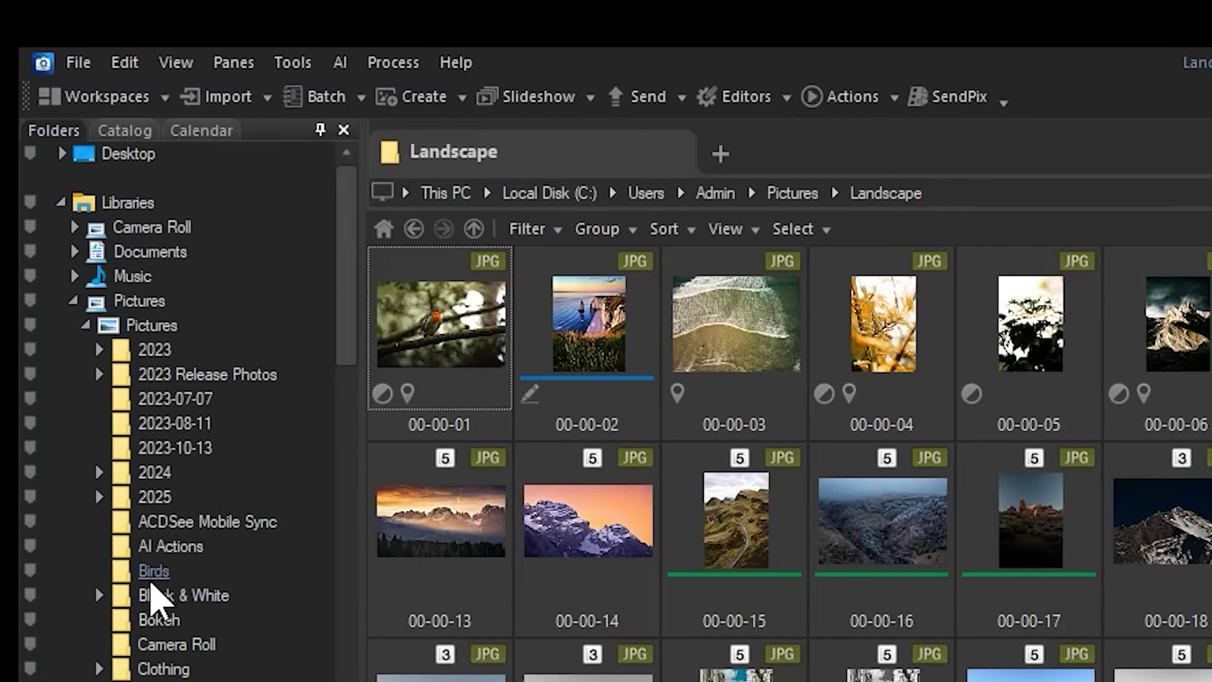
left_click(154, 571)
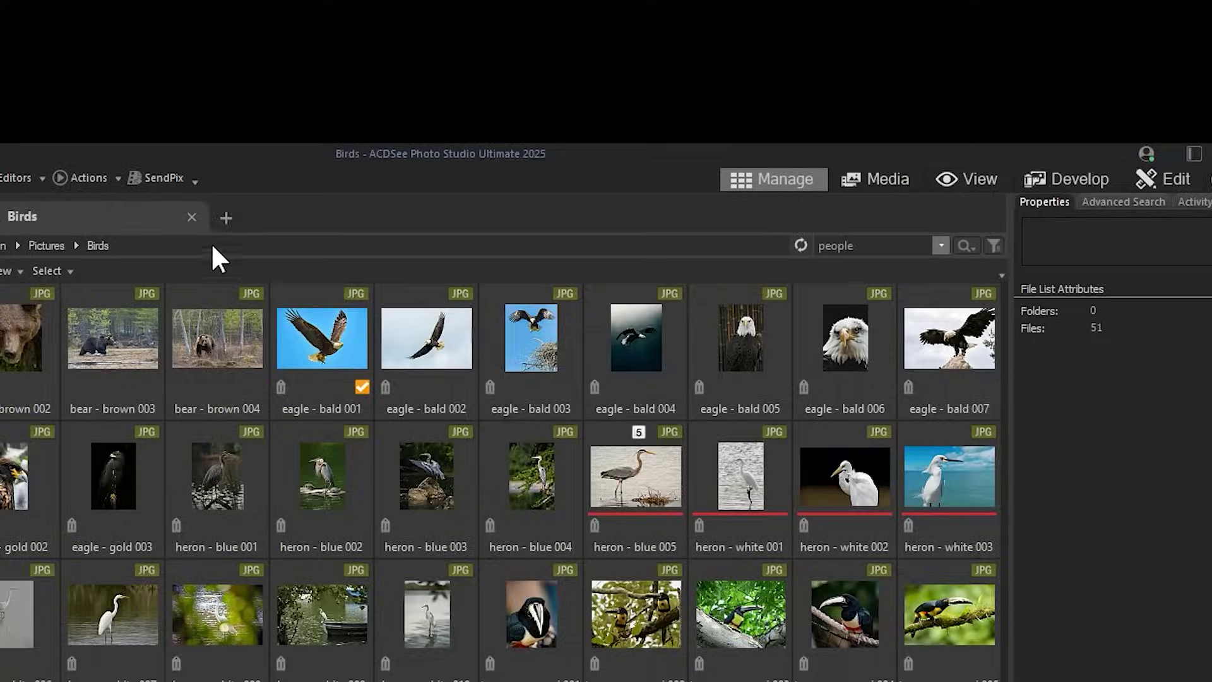
Add a tab searching 'people', then switch between tabs, ending on Birds.
left_click(477, 62)
left_click(890, 245)
key("Return")
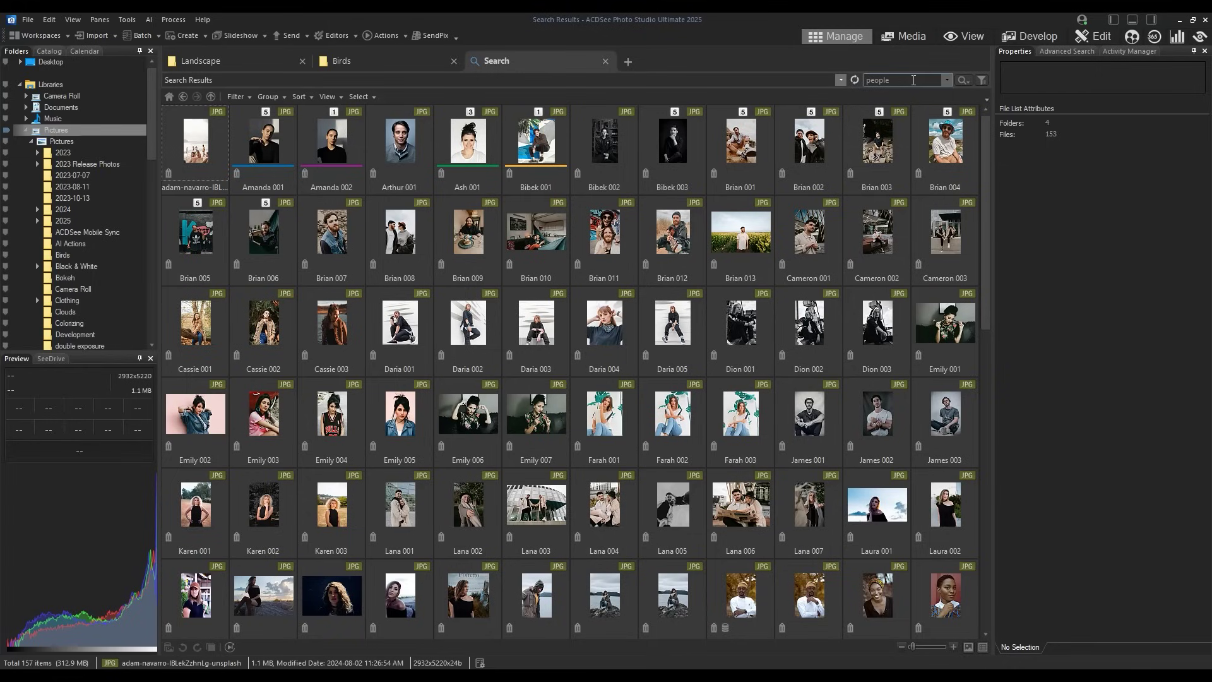
left_click(889, 246)
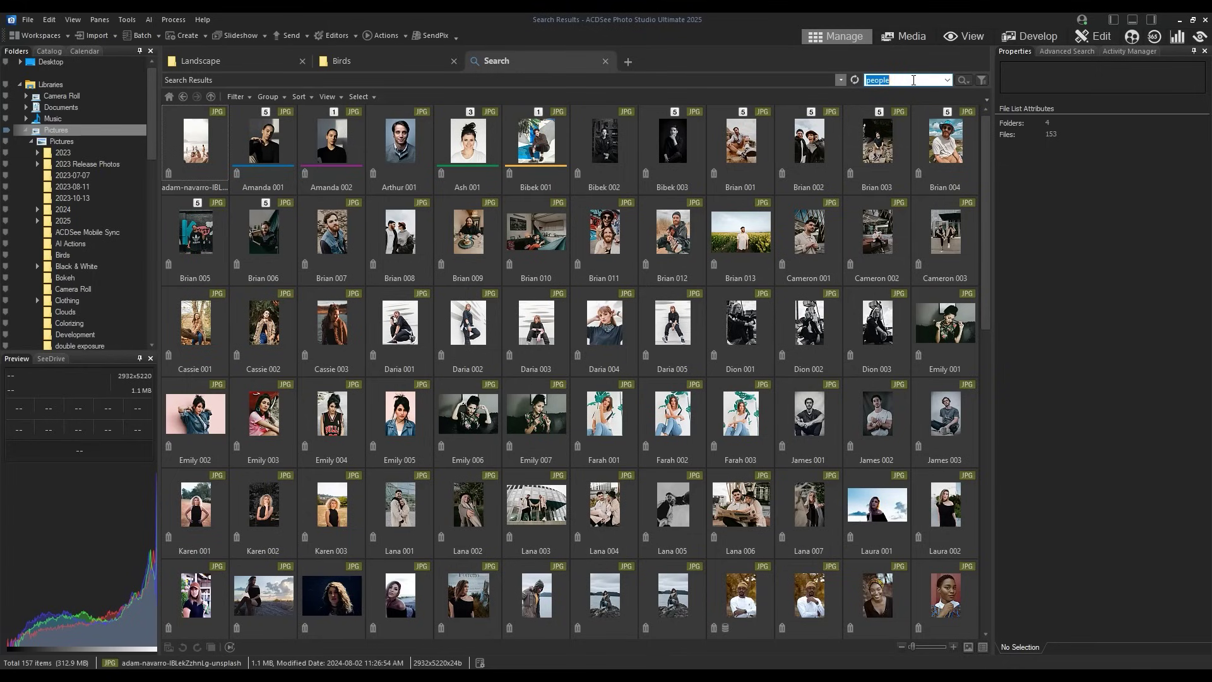
left_click(242, 60)
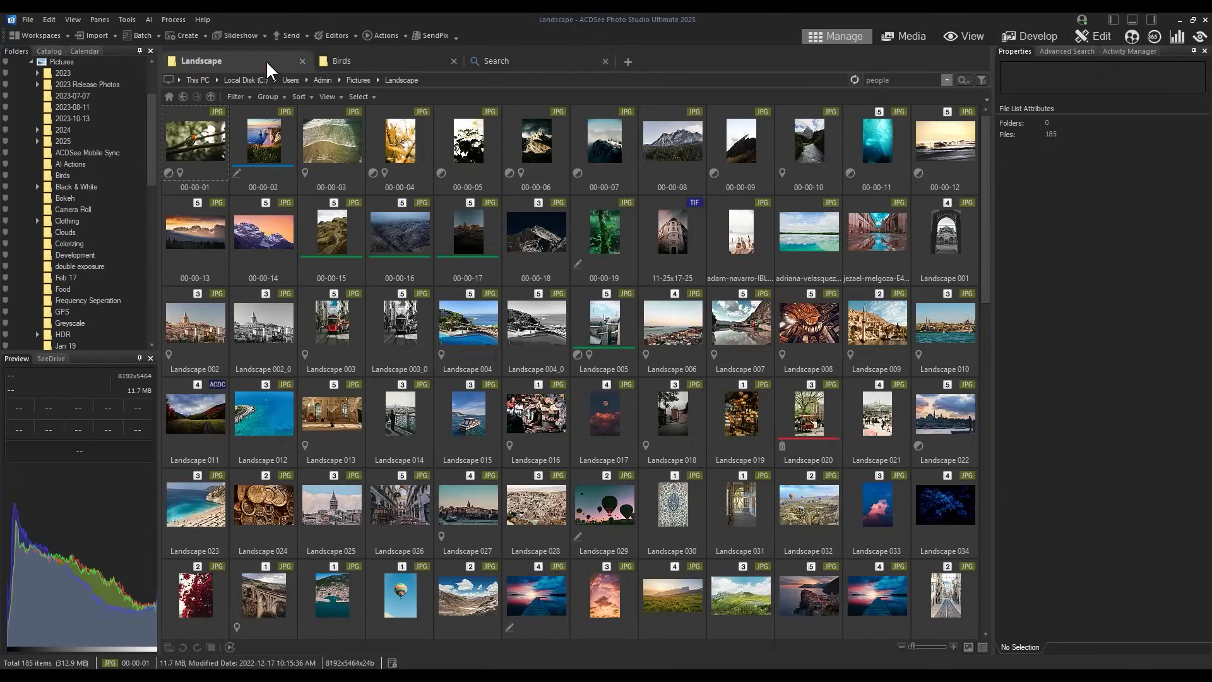
left_click(380, 60)
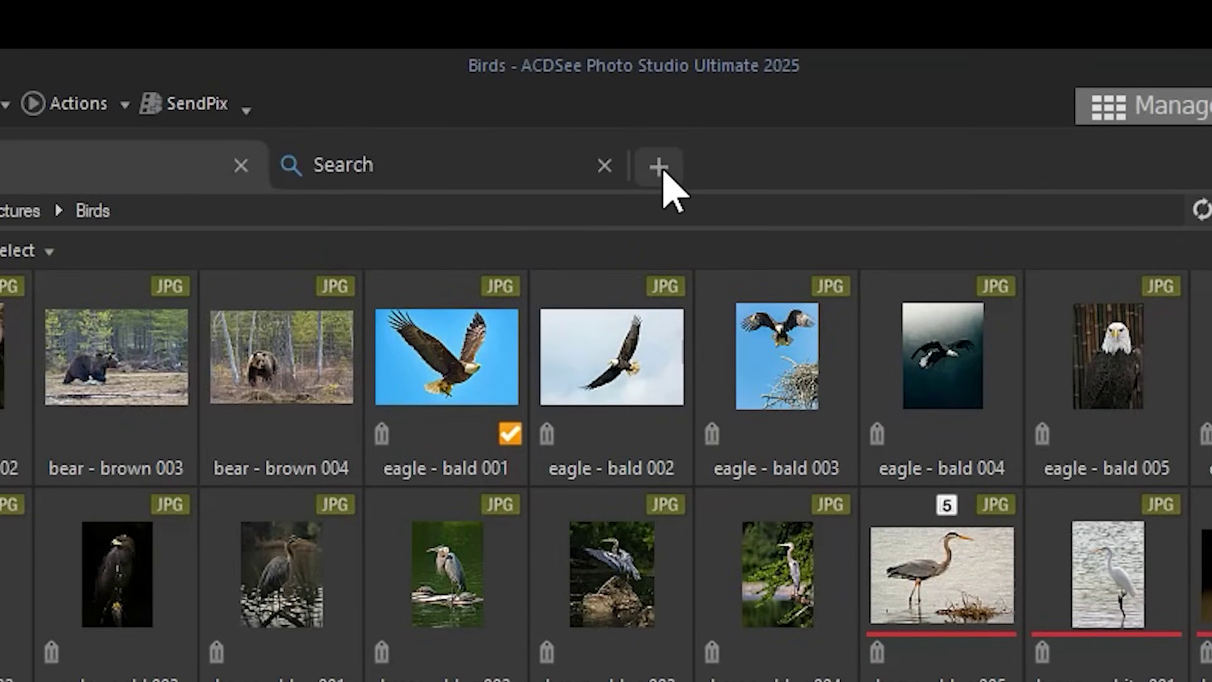
Open a new tab listing every five-star photo from the Catalog ratings.
left_click(648, 131)
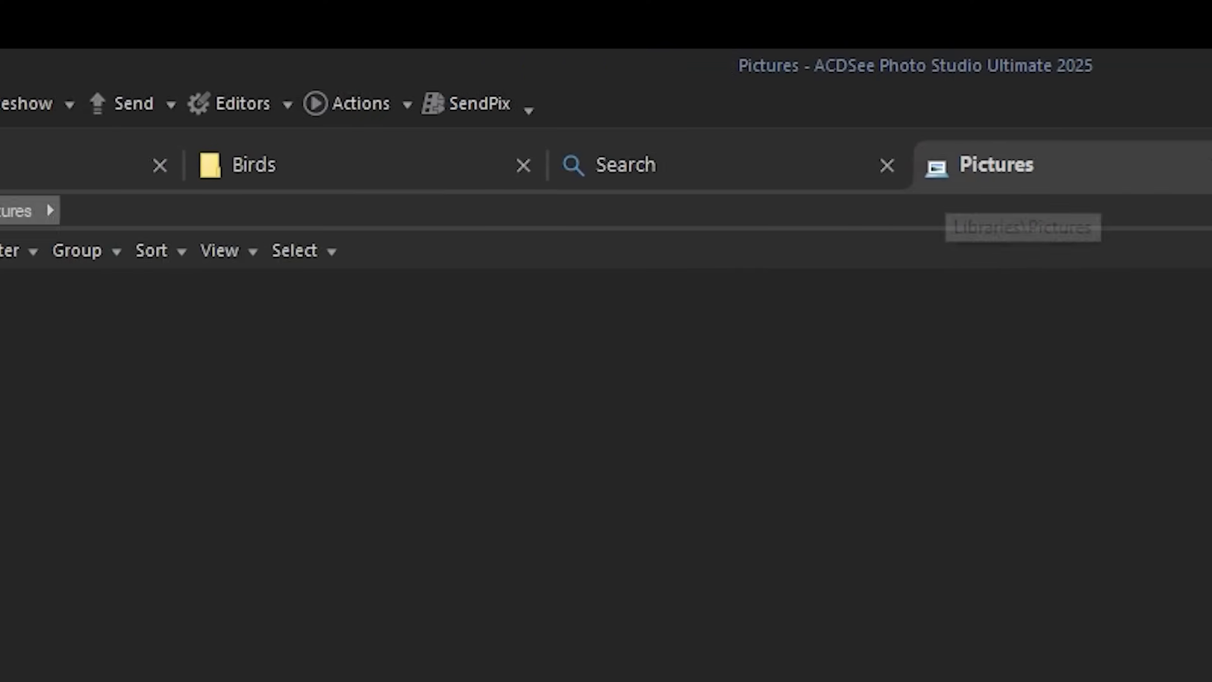
left_click(60, 142)
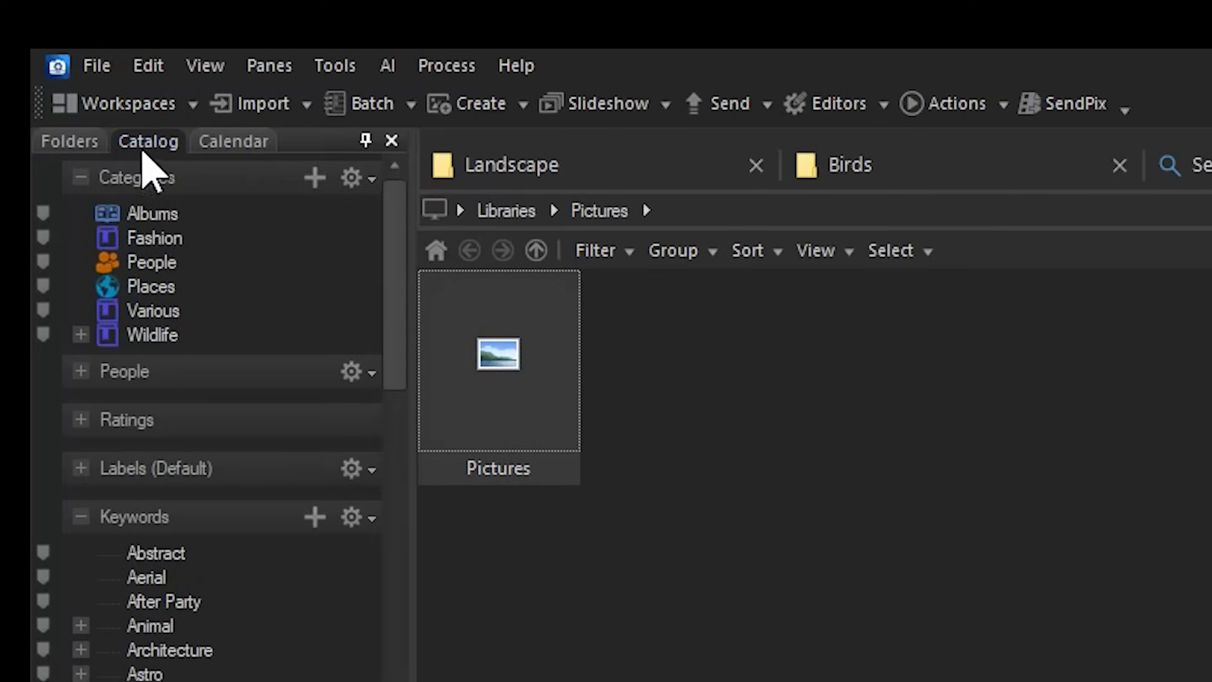
left_click(80, 420)
left_click(154, 549)
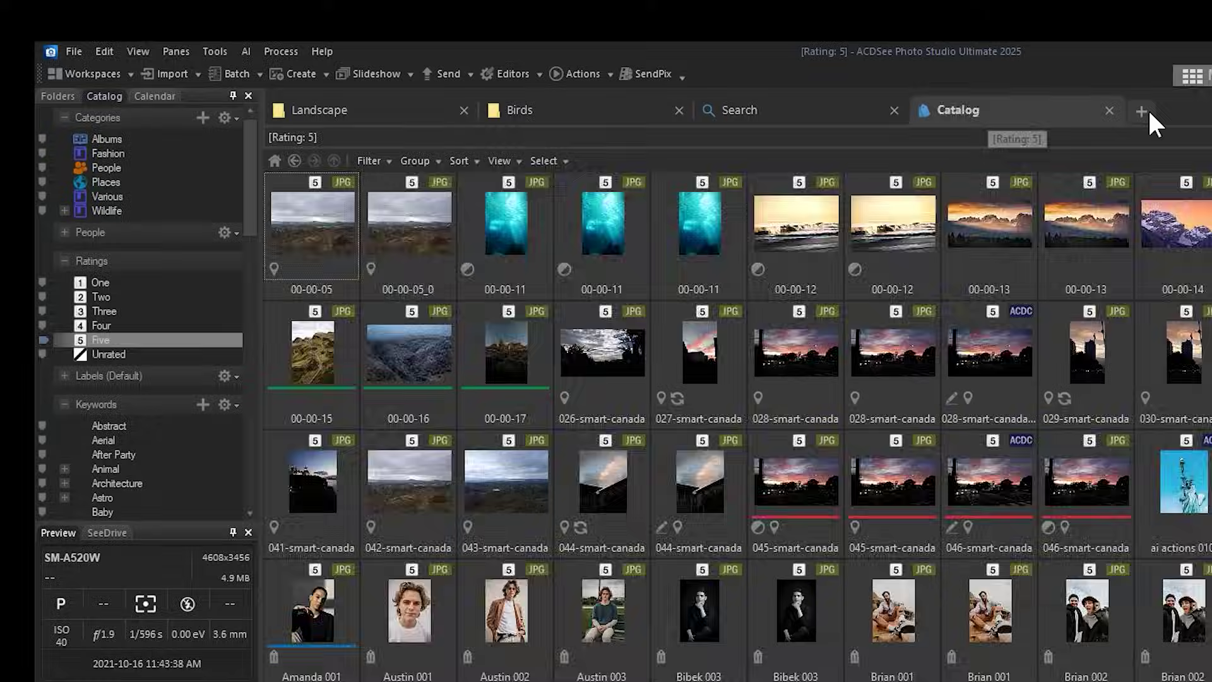
Open another tab showing all photos tagged with the Clothing keyword.
left_click(804, 167)
scroll(126, 359, "down", 5)
left_click(111, 382)
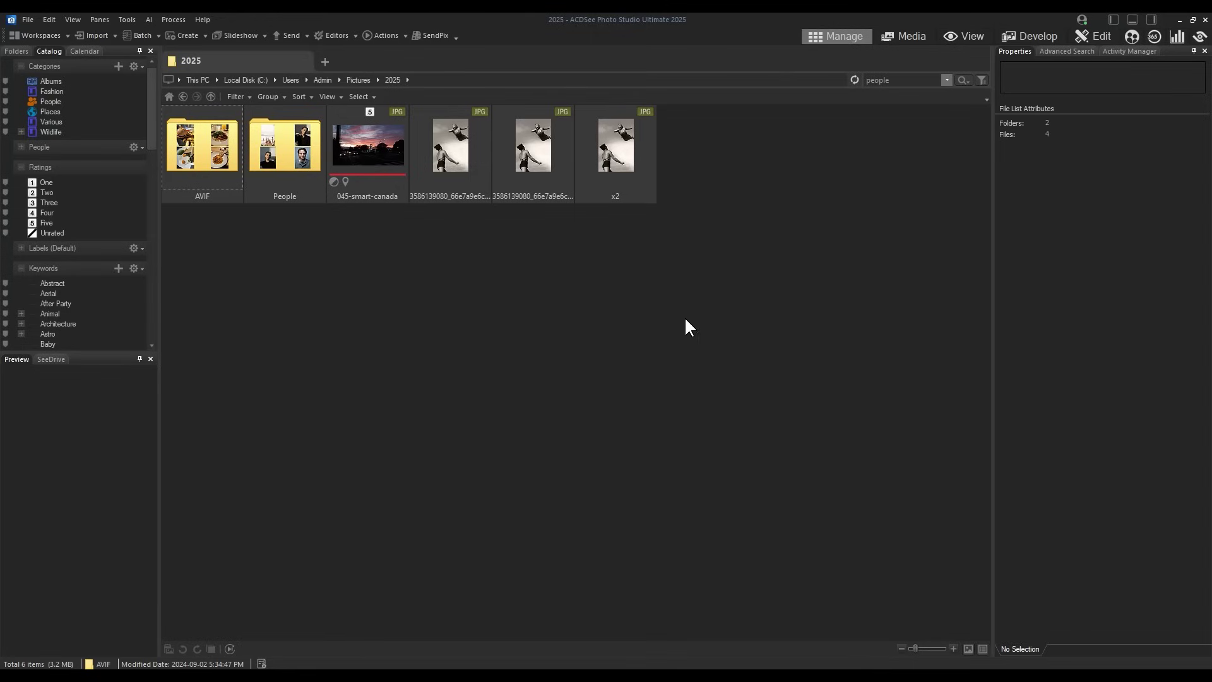
Show the Activity Manager, switch AI Face Detection and AI Keywords off, then re-enable Face Detection.
left_click(1133, 53)
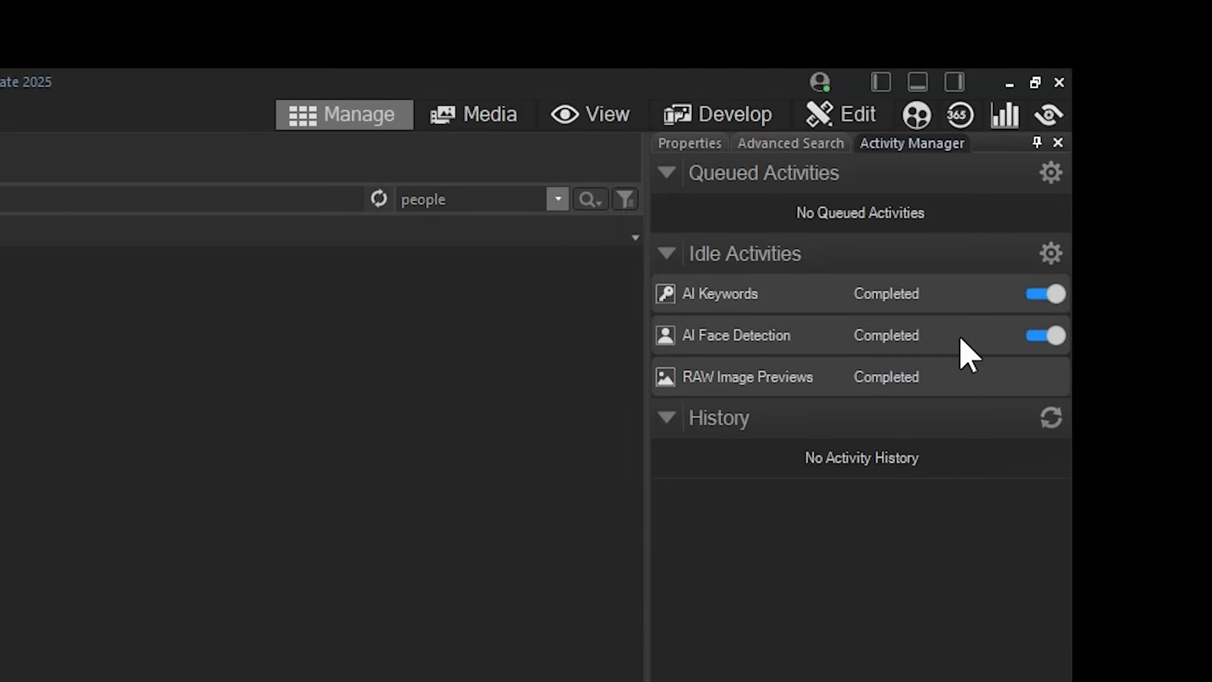
left_click(1053, 336)
left_click(1043, 295)
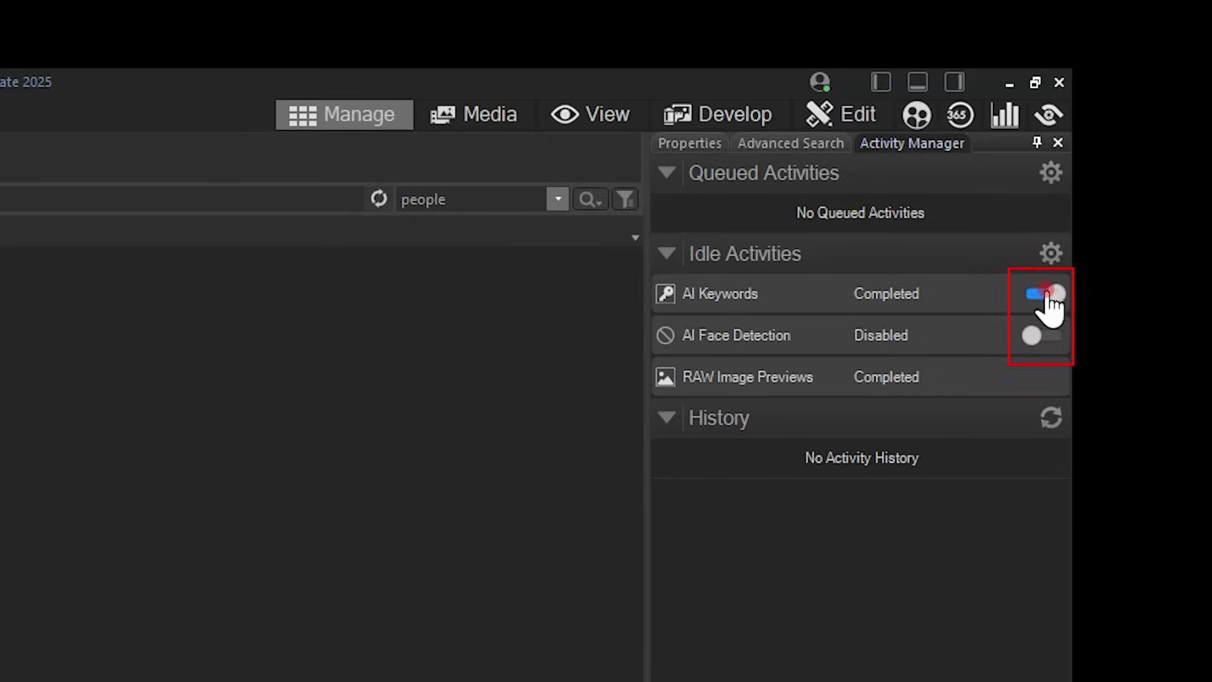
left_click(1038, 335)
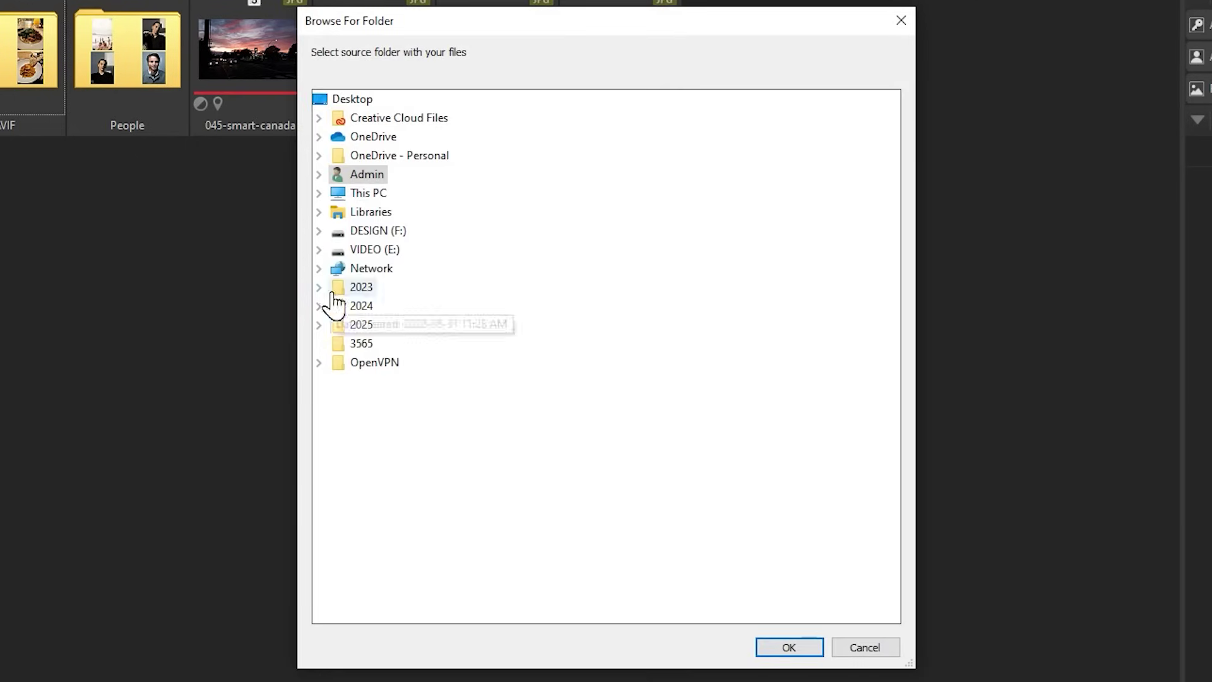
Set the import source to the Pictures > People folder.
left_click(321, 189)
double_click(392, 306)
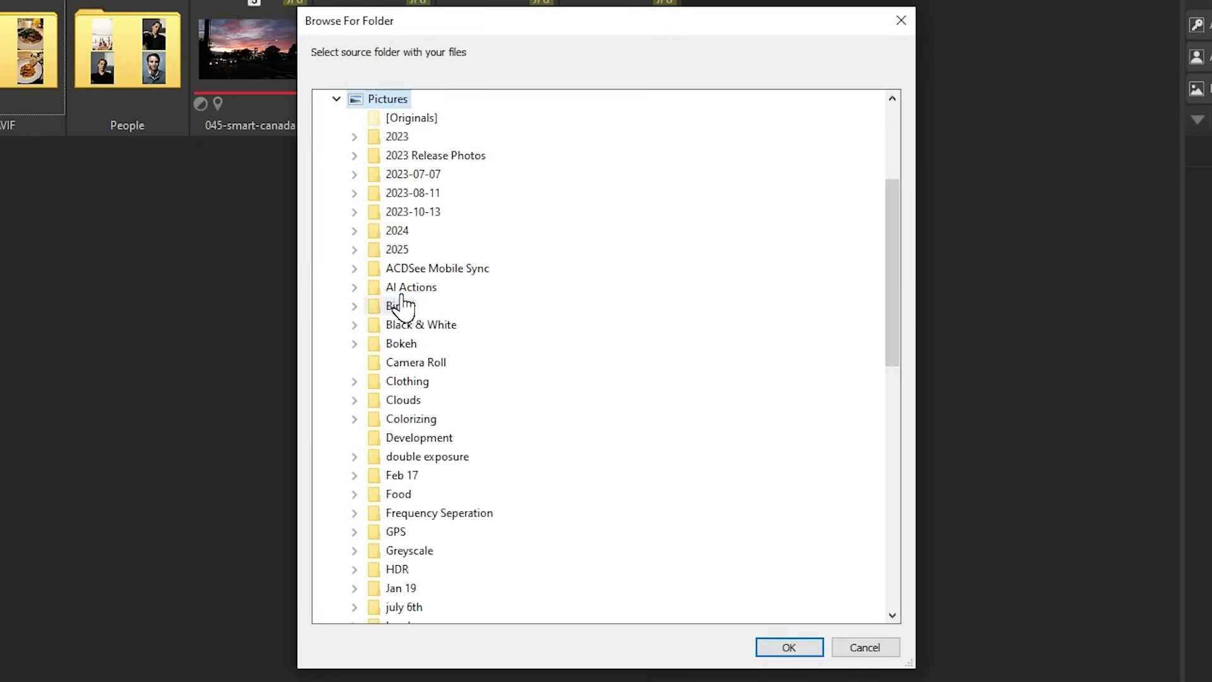
scroll(429, 379, "down", 4)
left_click(400, 530)
scroll(406, 425, "up", 1)
left_click(788, 644)
Set the import destination to the Pictures > 2025 folder and confirm.
left_click(925, 444)
scroll(425, 460, "down", 5)
scroll(424, 460, "up", 2)
left_click(397, 231)
left_click(811, 645)
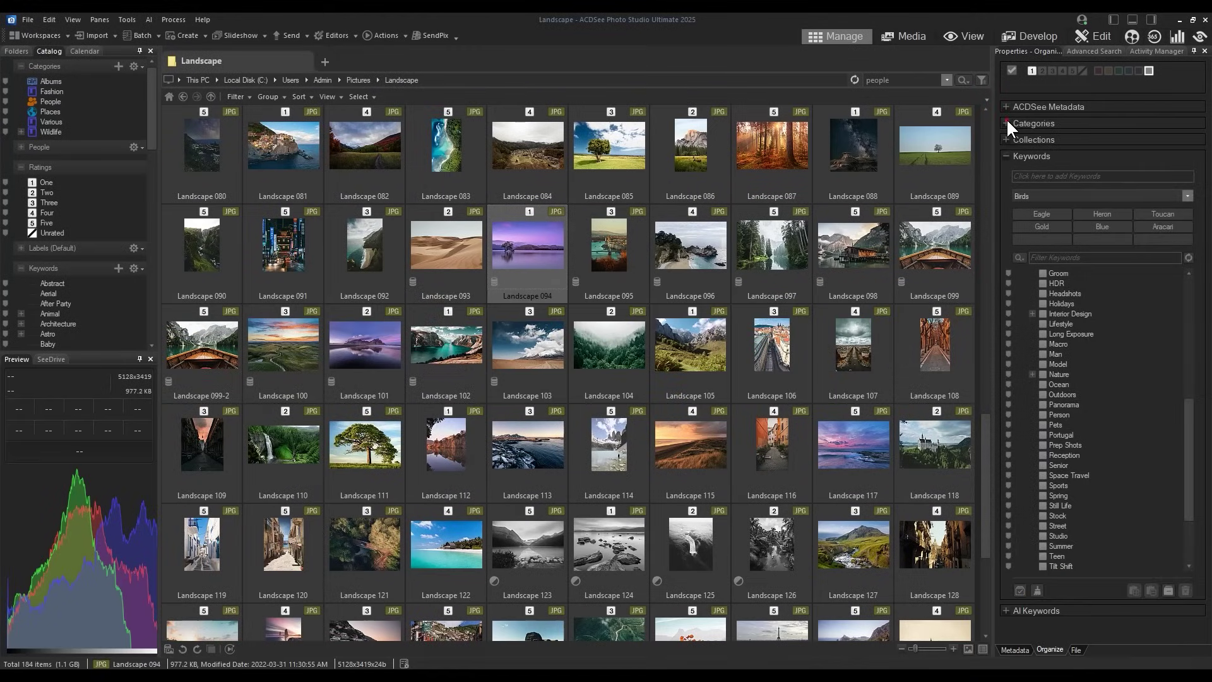
Pick the Nature, Outdoors and Spring keywords, then try Select All and Clear Selection.
left_click(1006, 123)
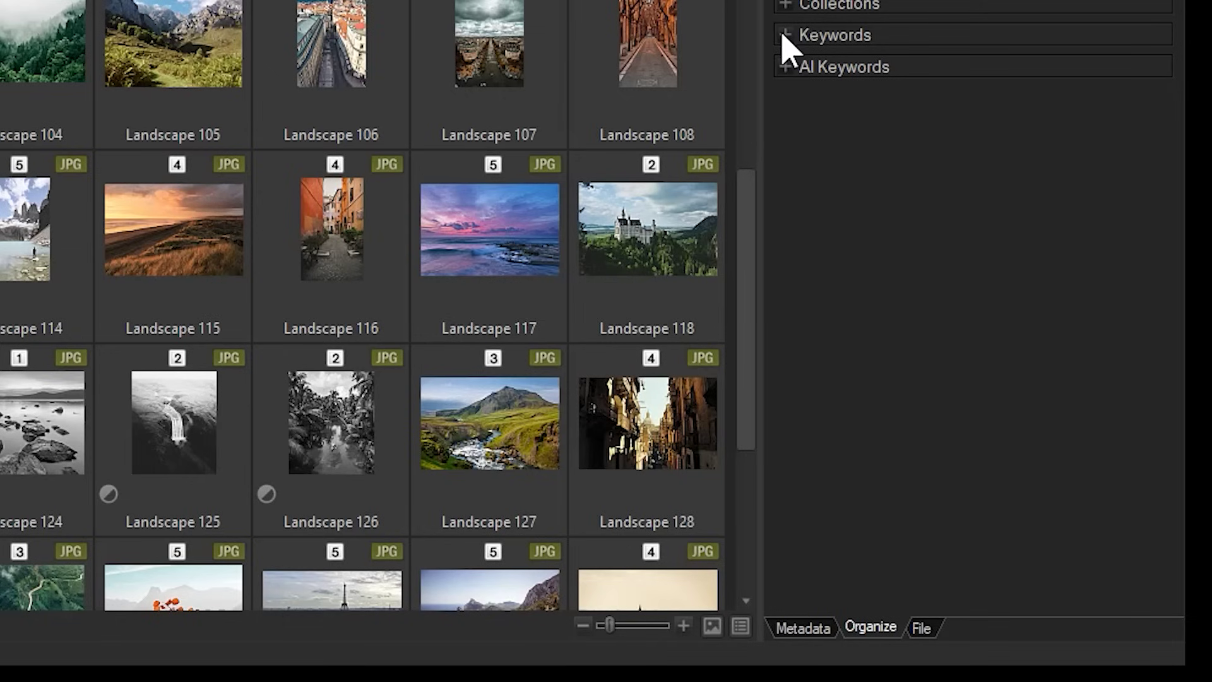
left_click(785, 36)
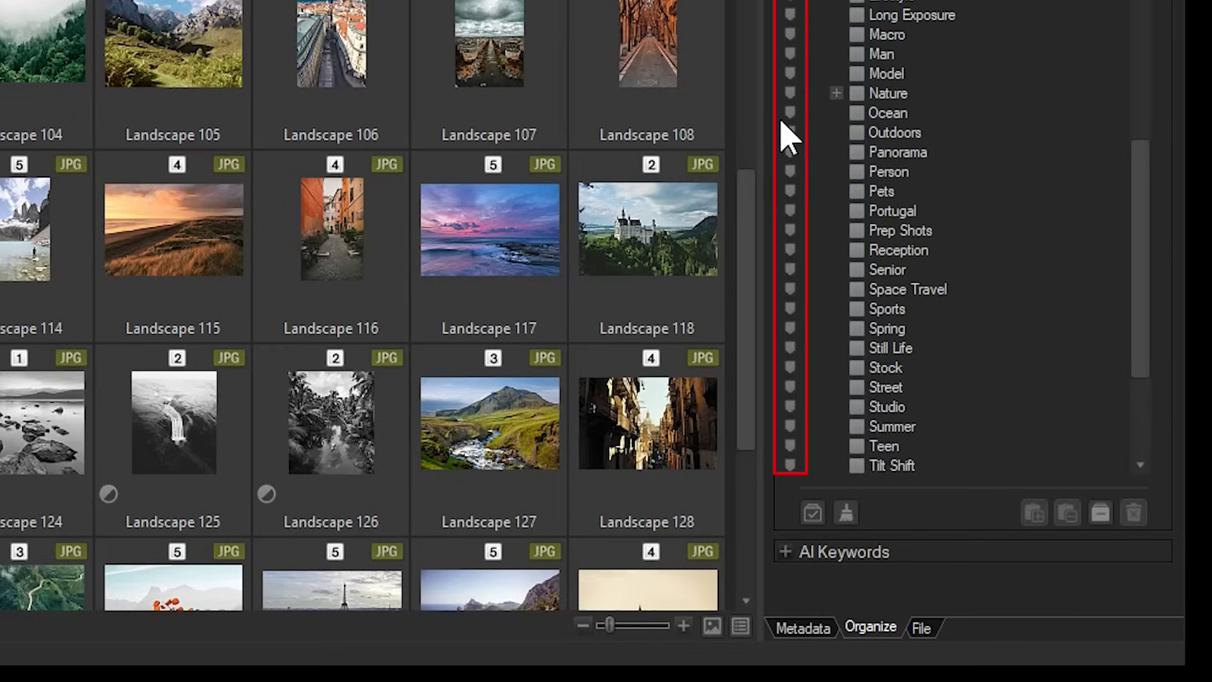
left_click(789, 96)
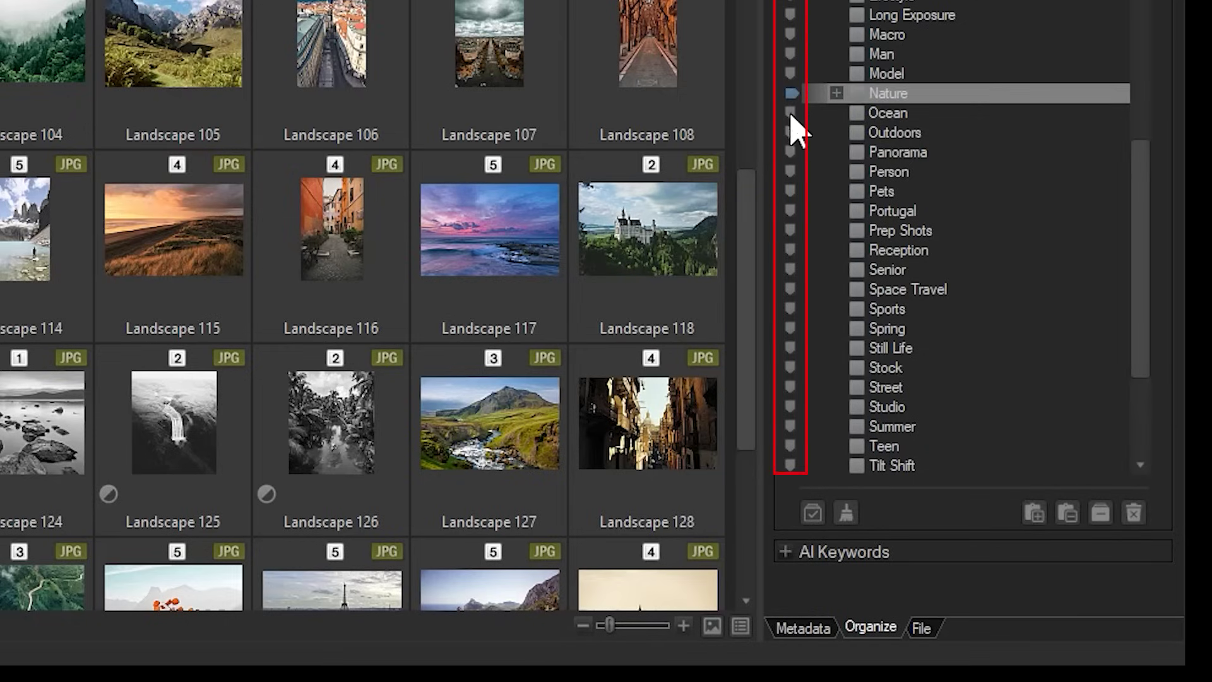
left_click(792, 131)
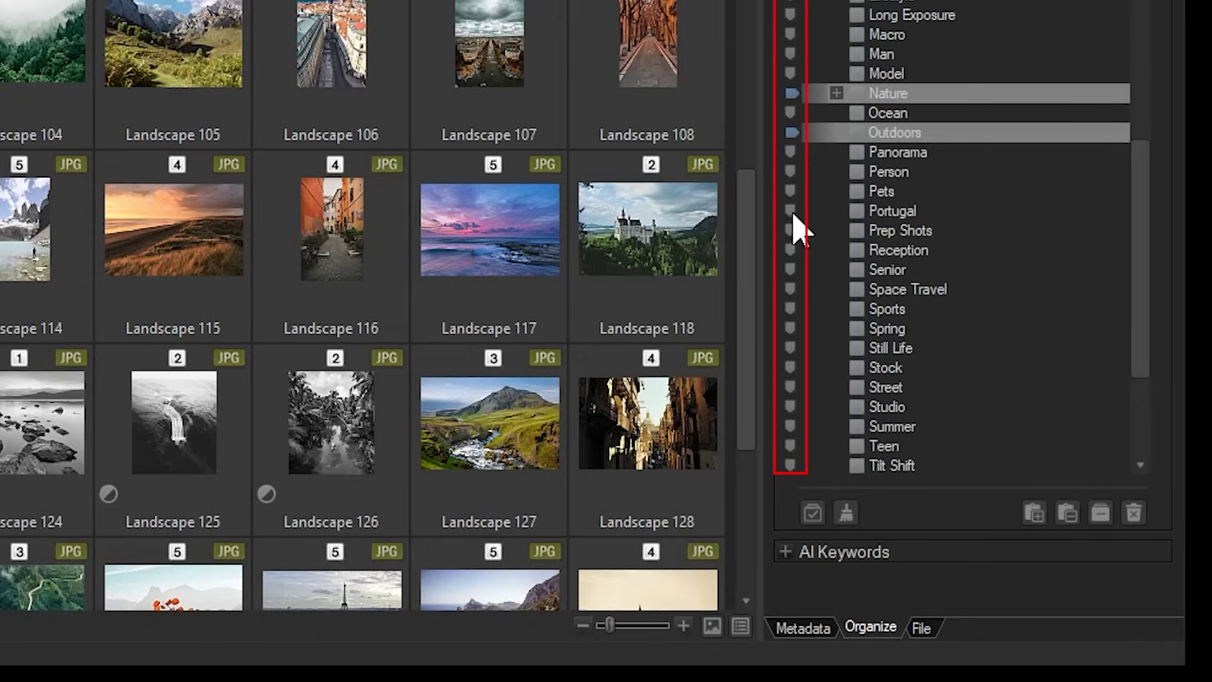
left_click(790, 328)
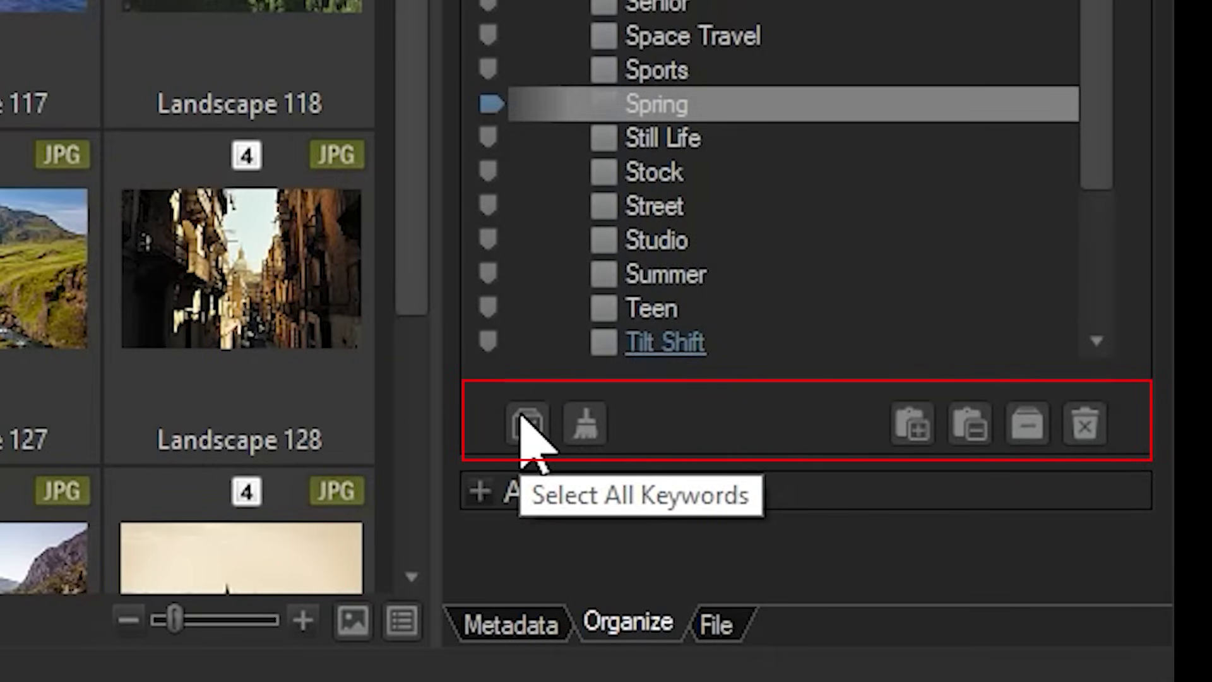
left_click(527, 422)
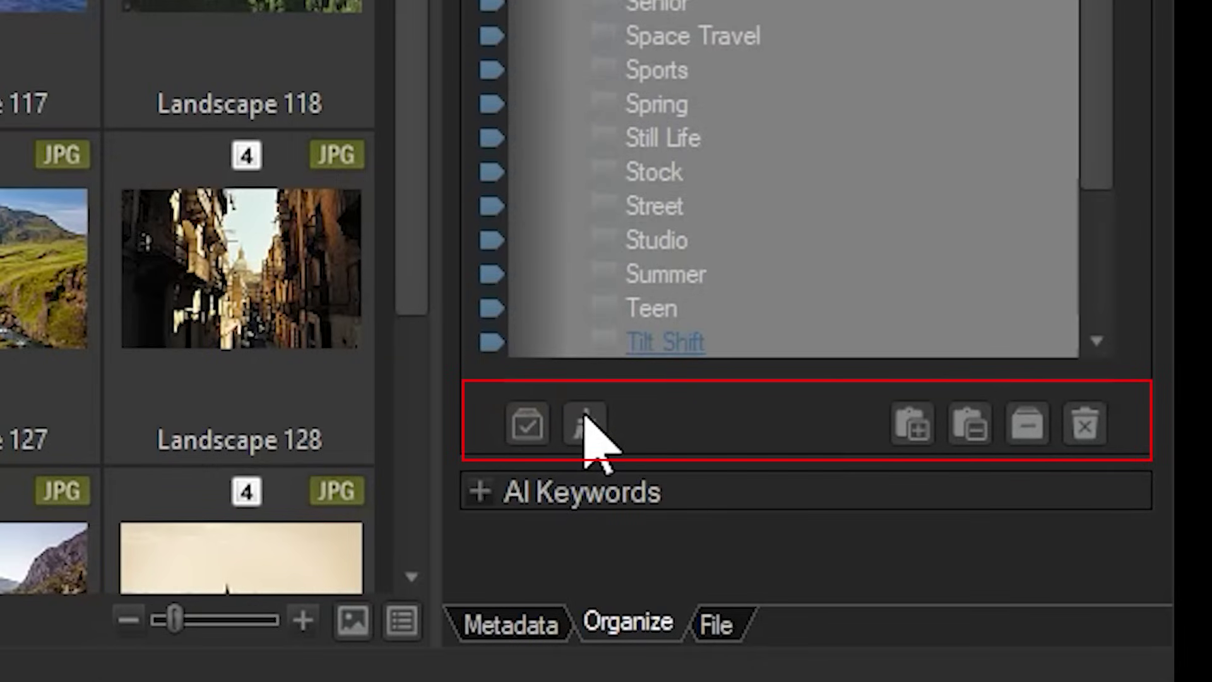
left_click(585, 422)
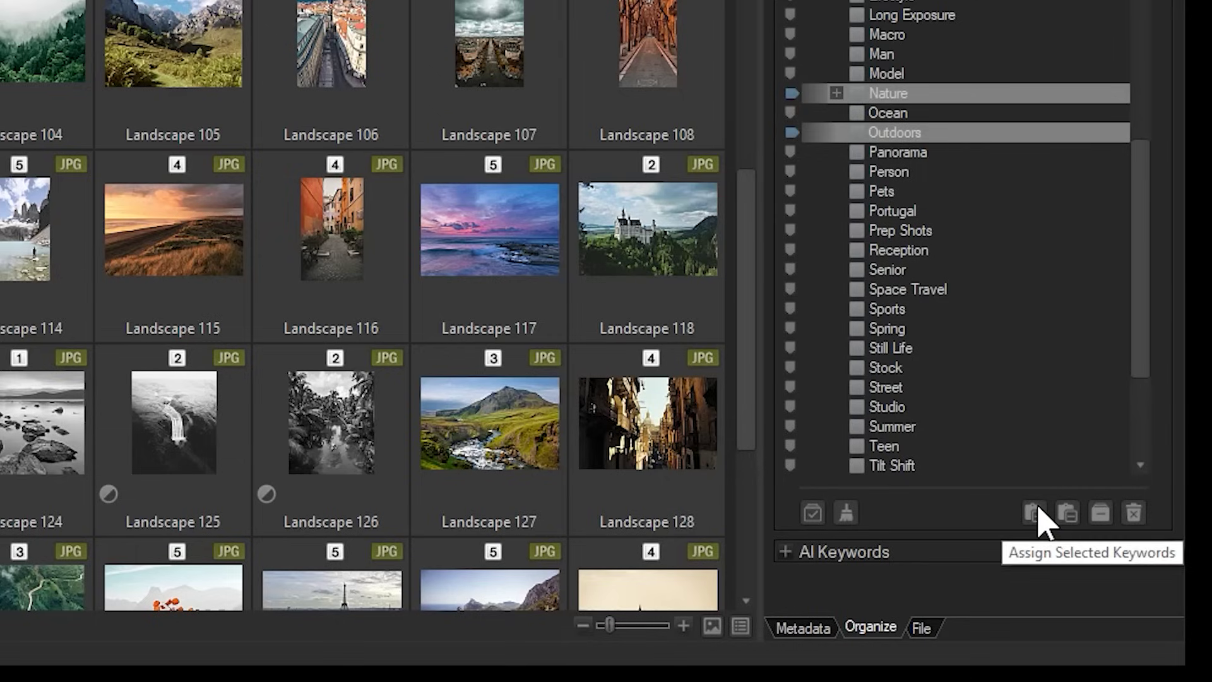
Assign and then remove keywords, and finally tick Nature and Outdoors for the photos.
left_click(1035, 511)
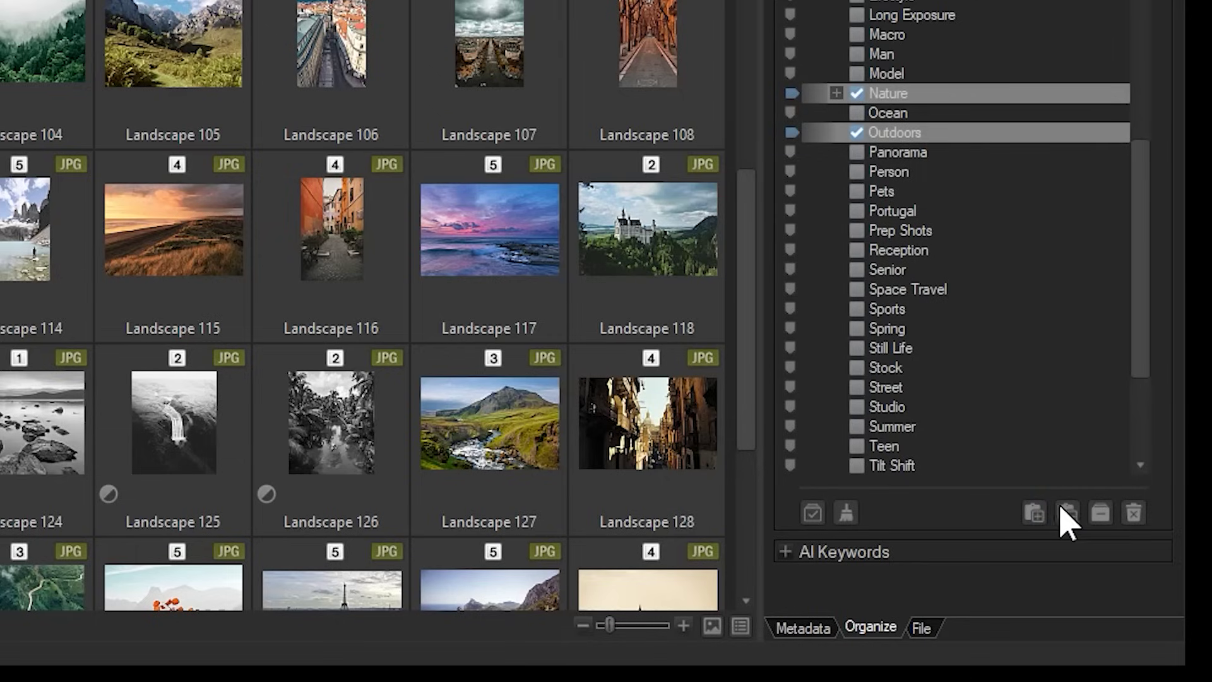
left_click(1067, 510)
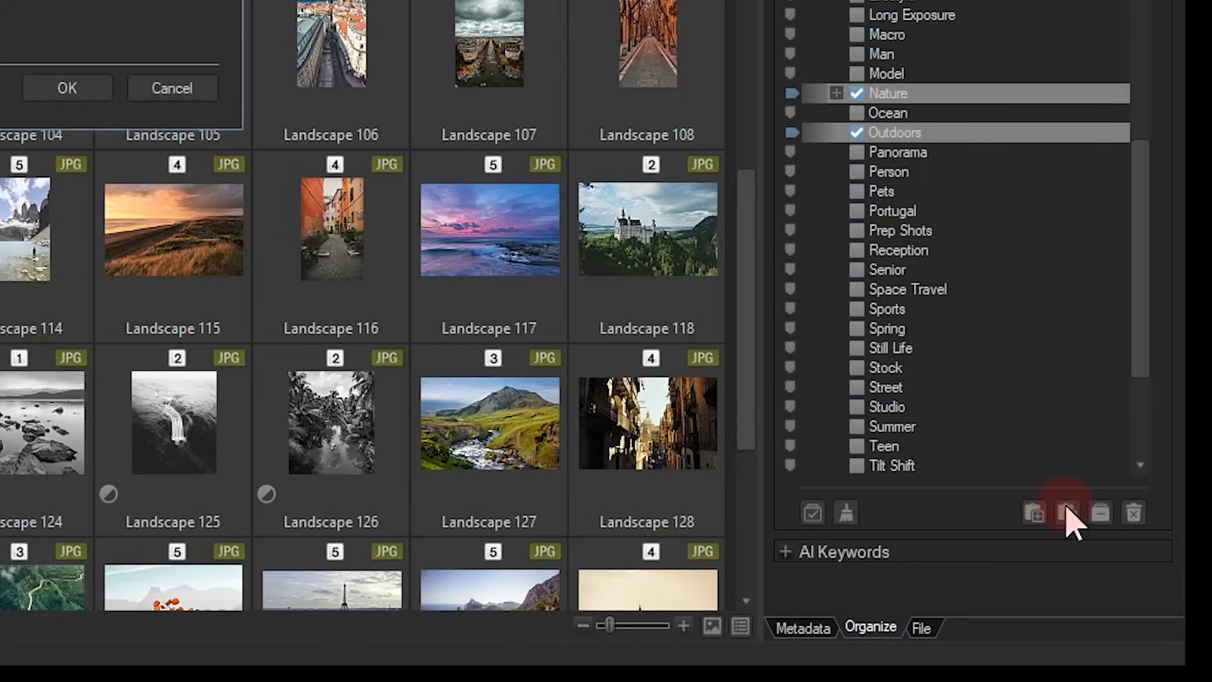
left_click(78, 90)
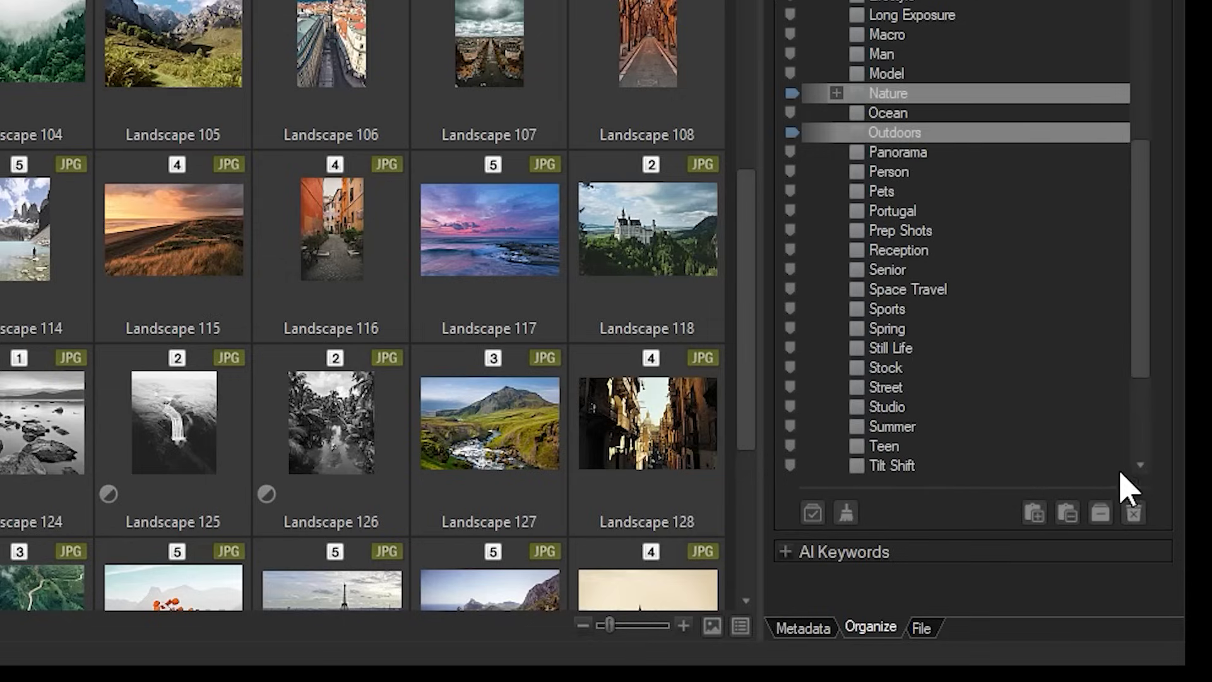
left_click(856, 93)
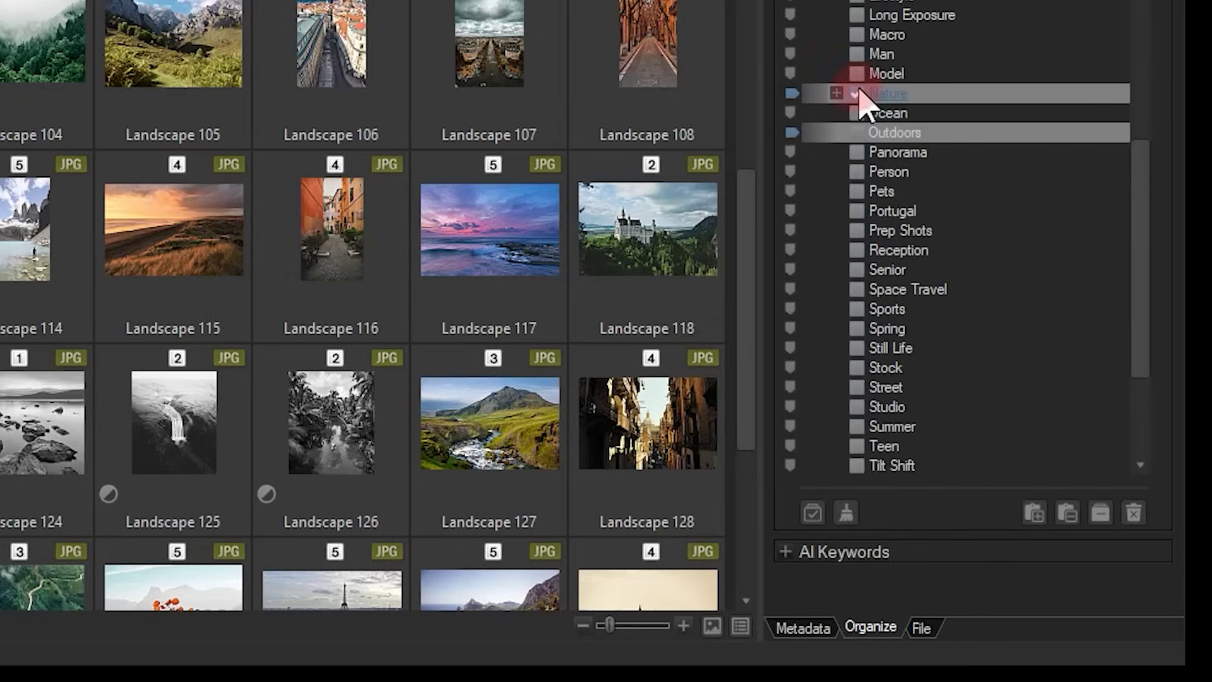
left_click(857, 134)
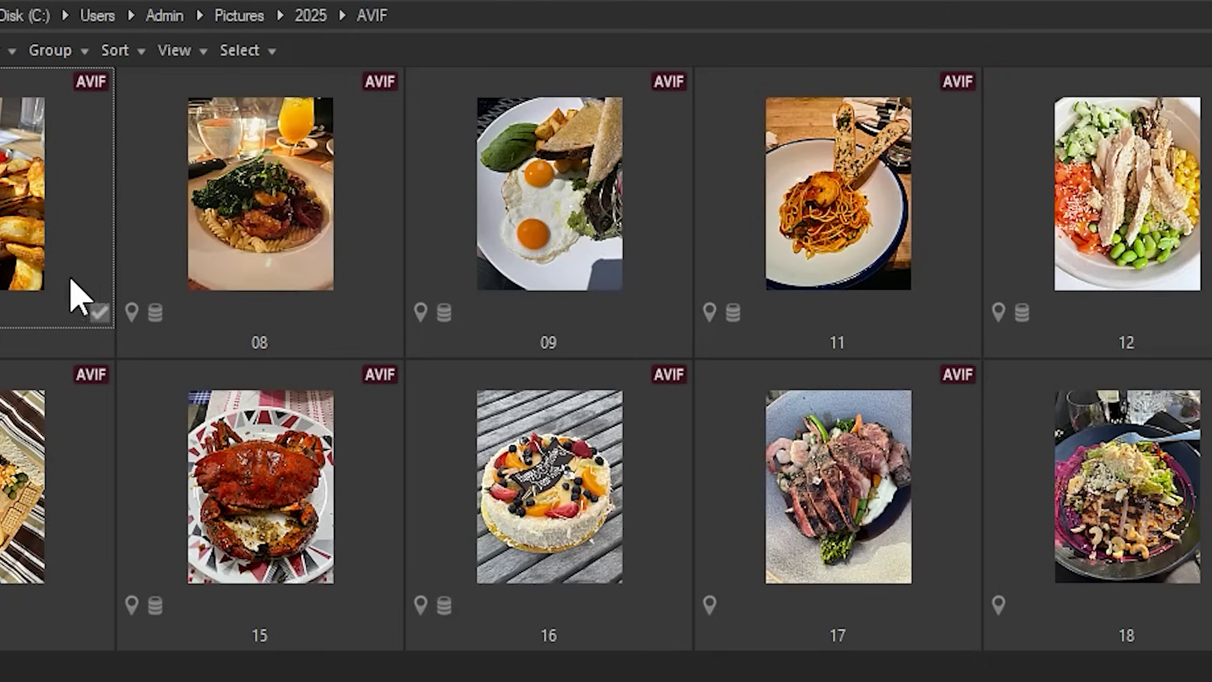
Open Convert File Format with Ctrl+F and view the Output File Format choices.
key("ctrl+f")
left_click(590, 176)
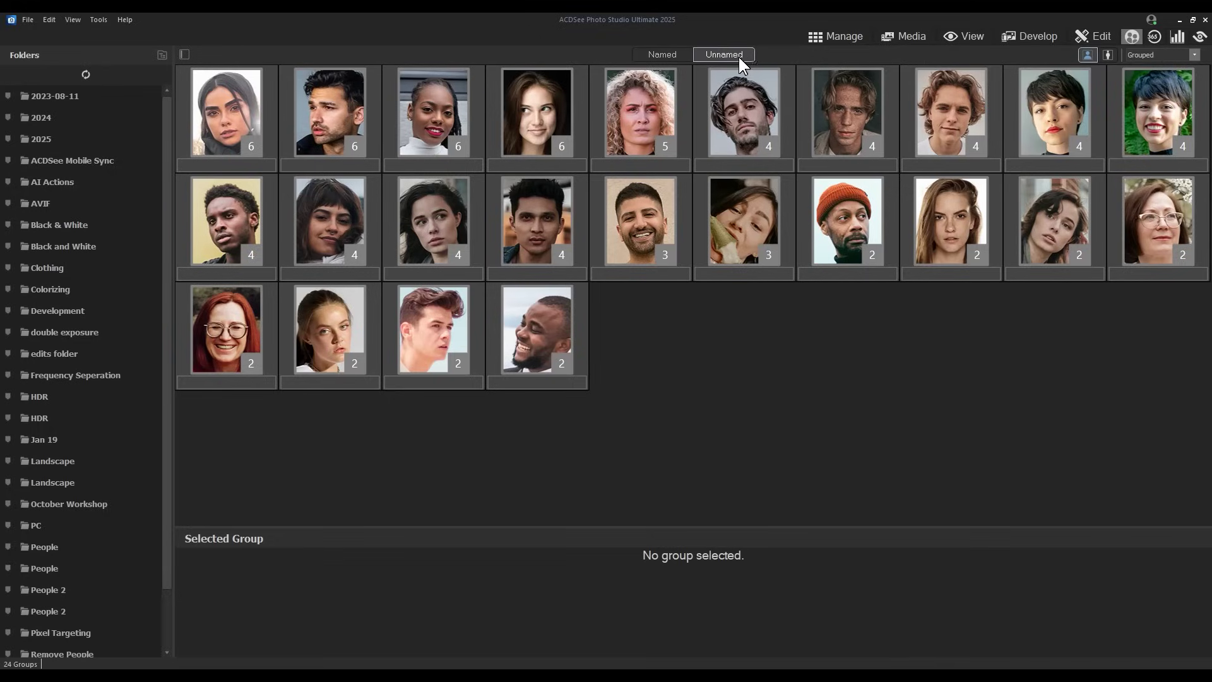
Type a person's name under each of the first three unnamed faces in turn.
left_click(246, 164)
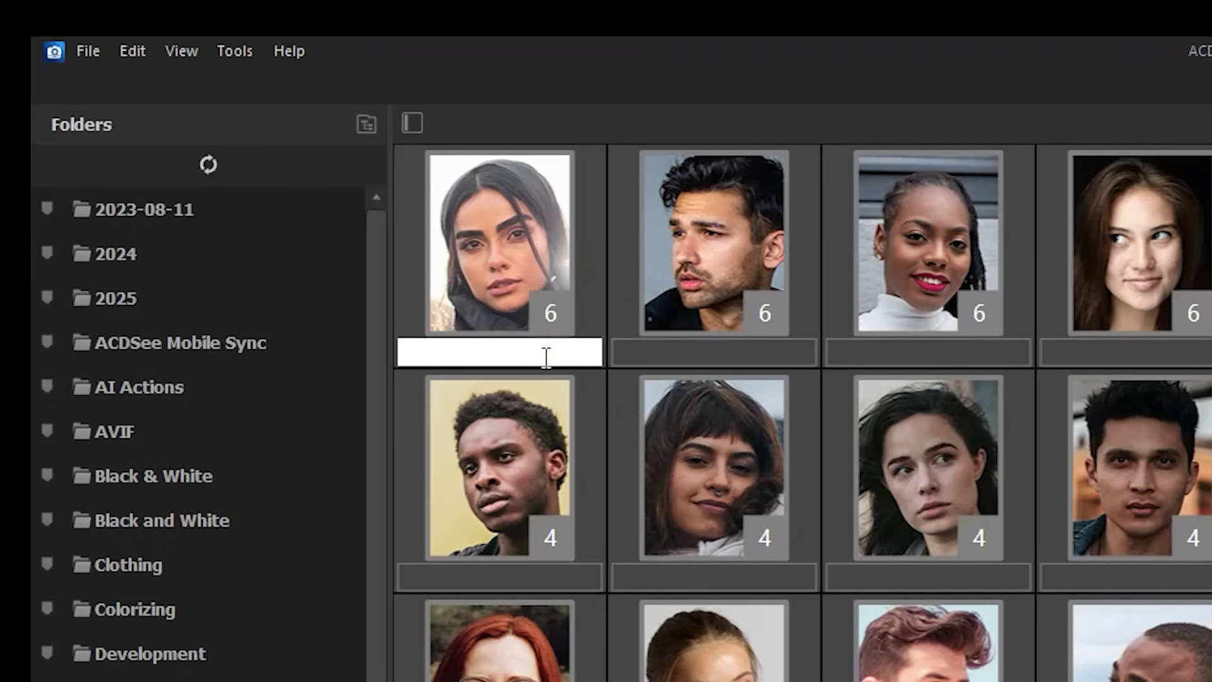
type("Yasamin")
key("Return")
type("Simon")
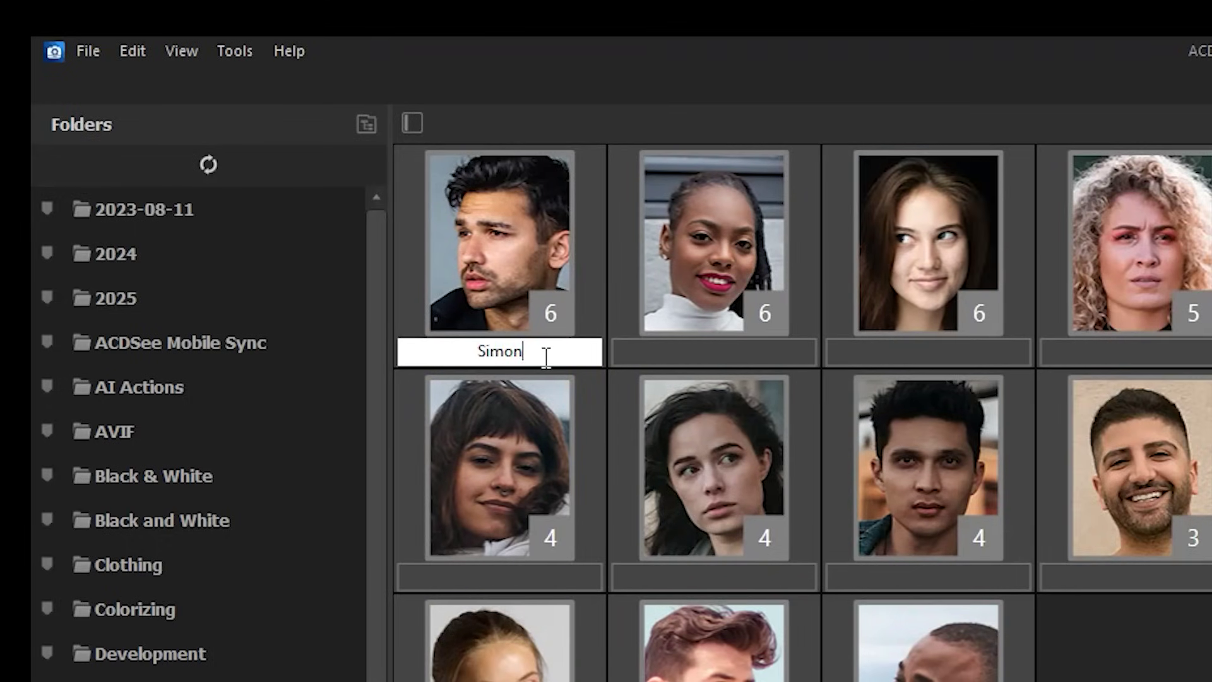
key("Return")
type("Jessica")
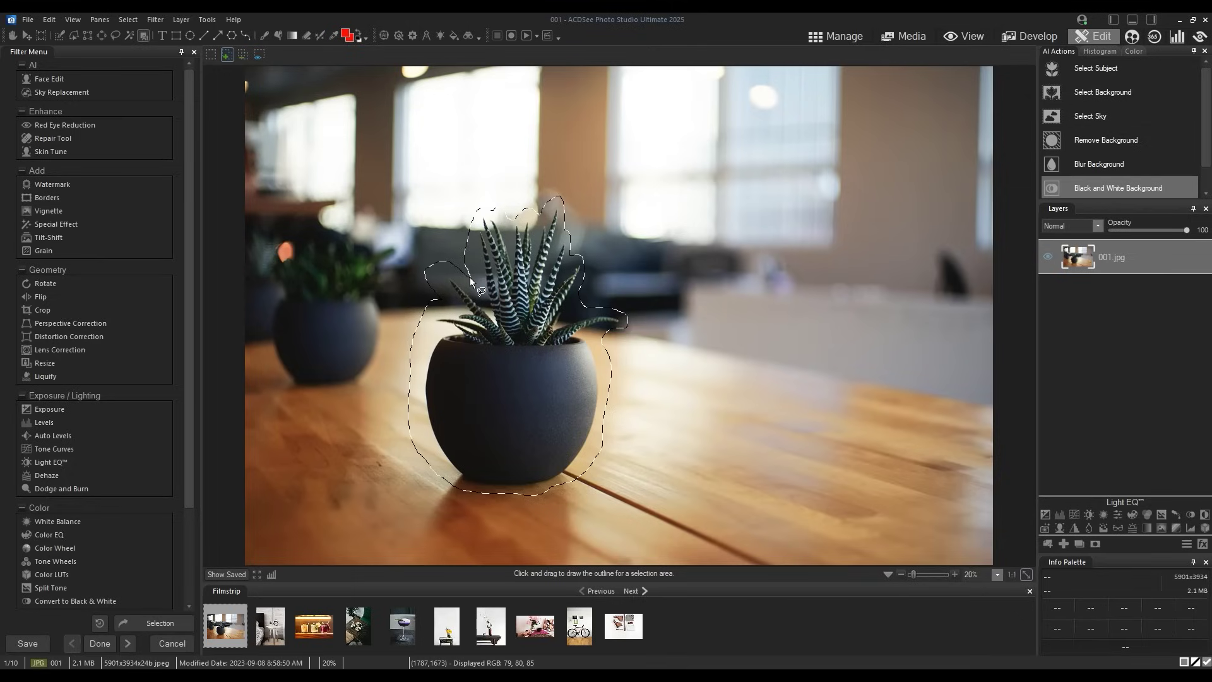
Select the plant with AI Select Object, add a layer mask and apply it.
left_click_drag(470, 277, 468, 276)
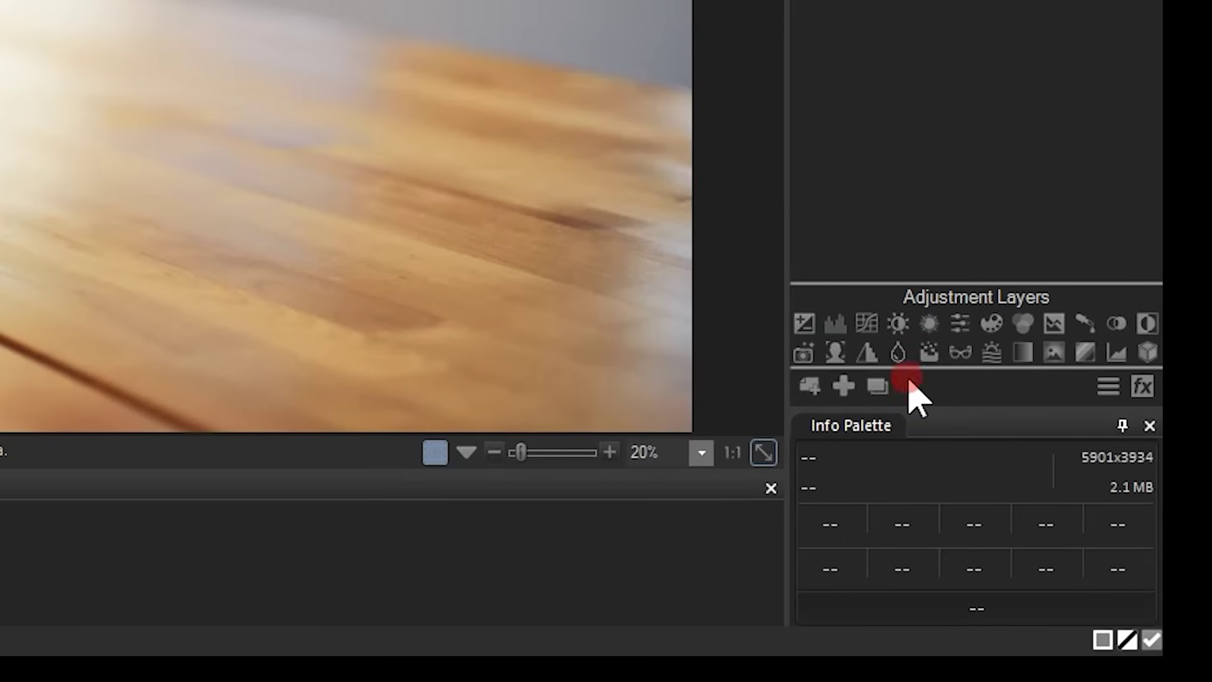
left_click(910, 384)
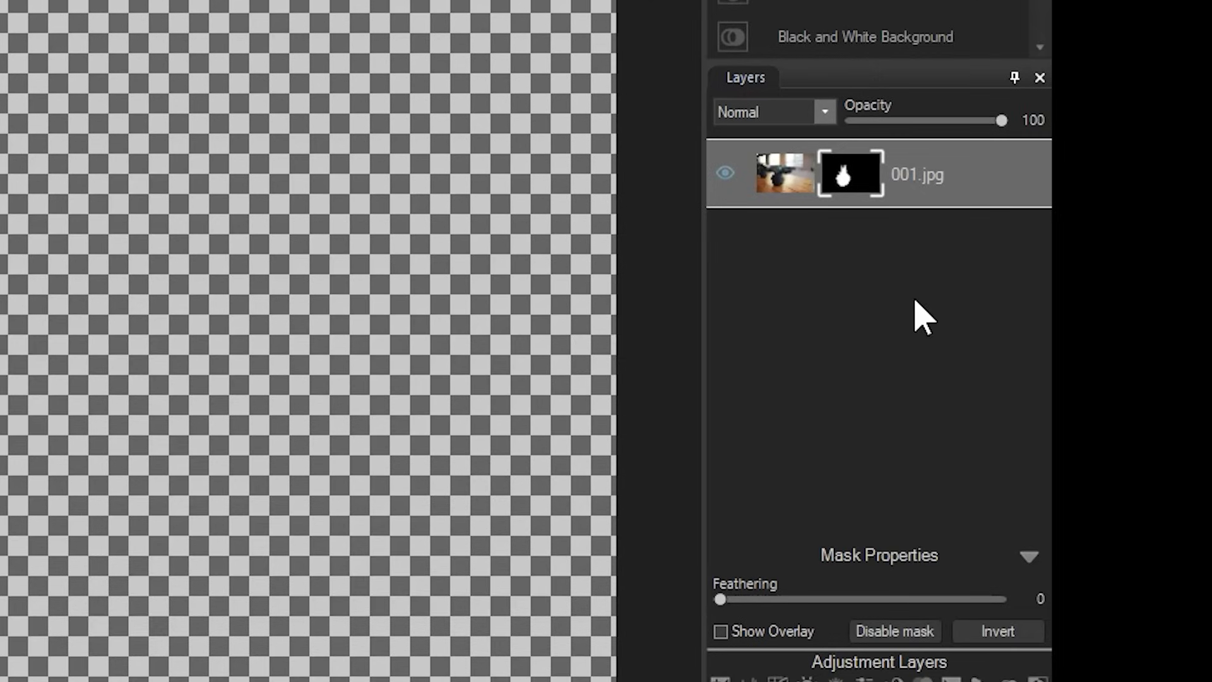
right_click(954, 164)
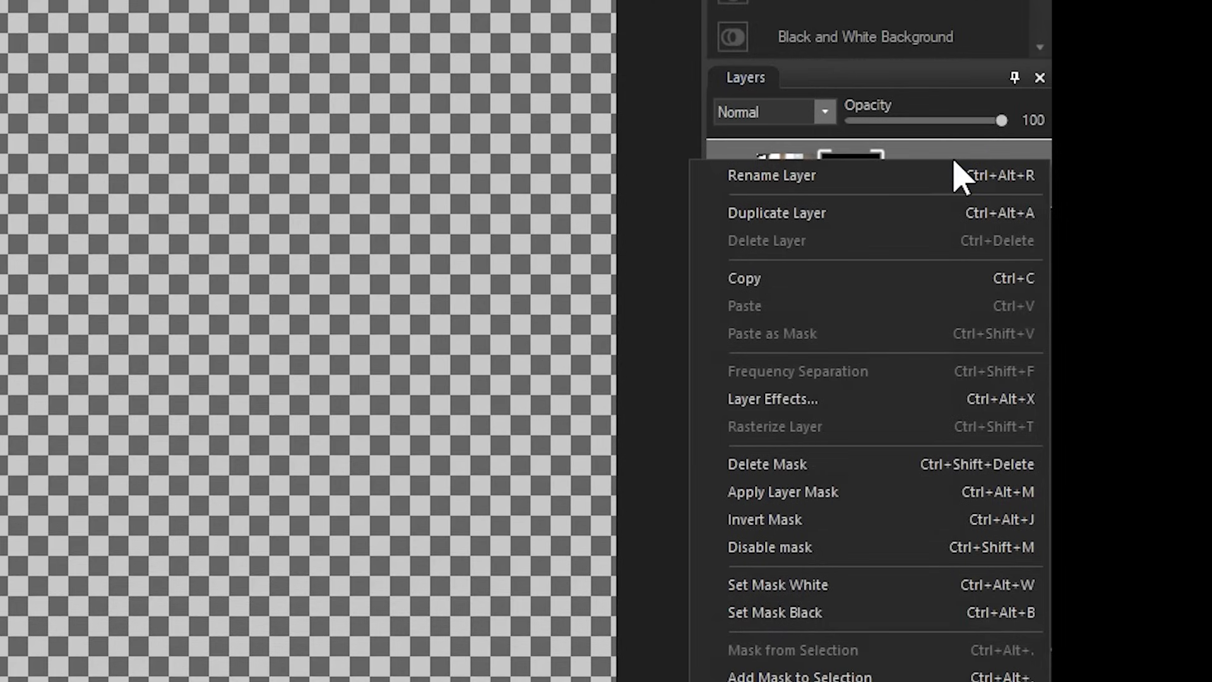
left_click(797, 494)
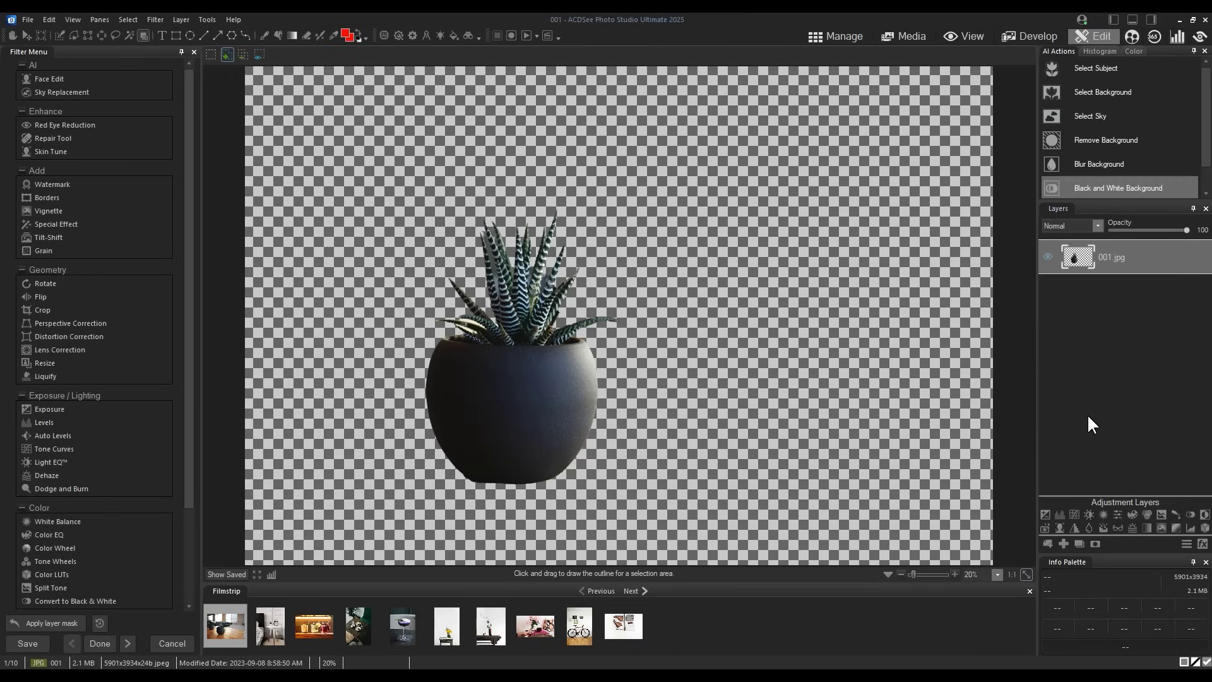
Move the cut-out plant right and slightly up, then commit.
left_click(27, 35)
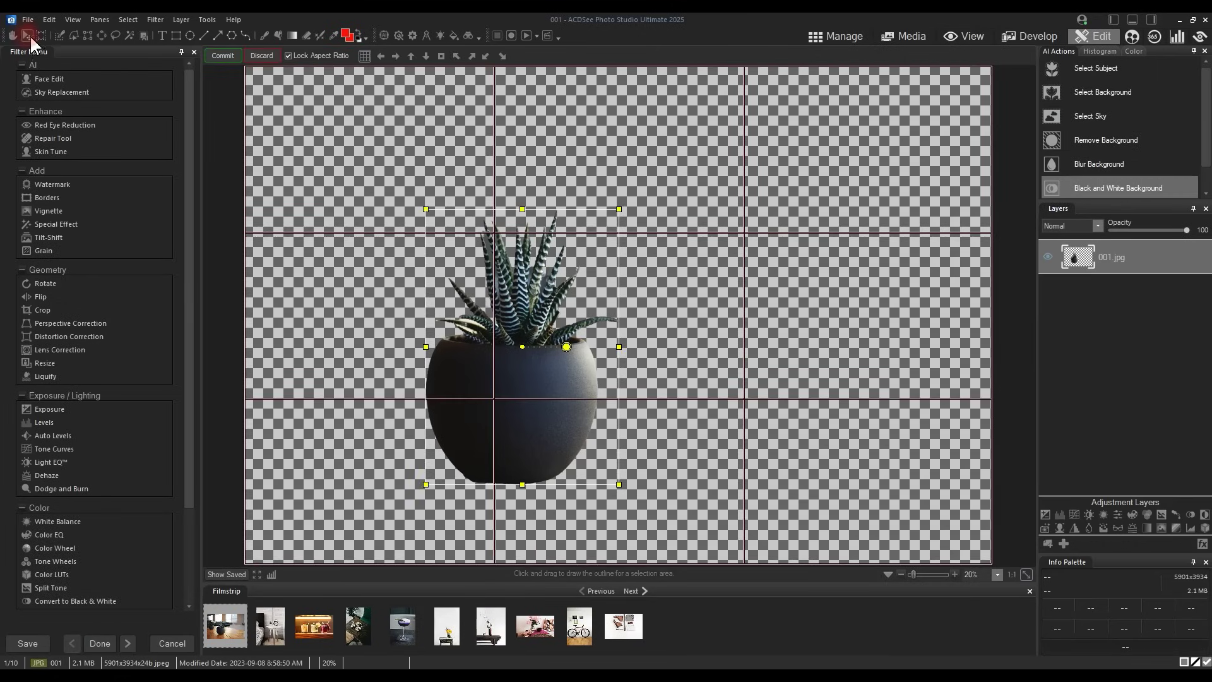
left_click_drag(535, 361, 631, 329)
left_click(234, 56)
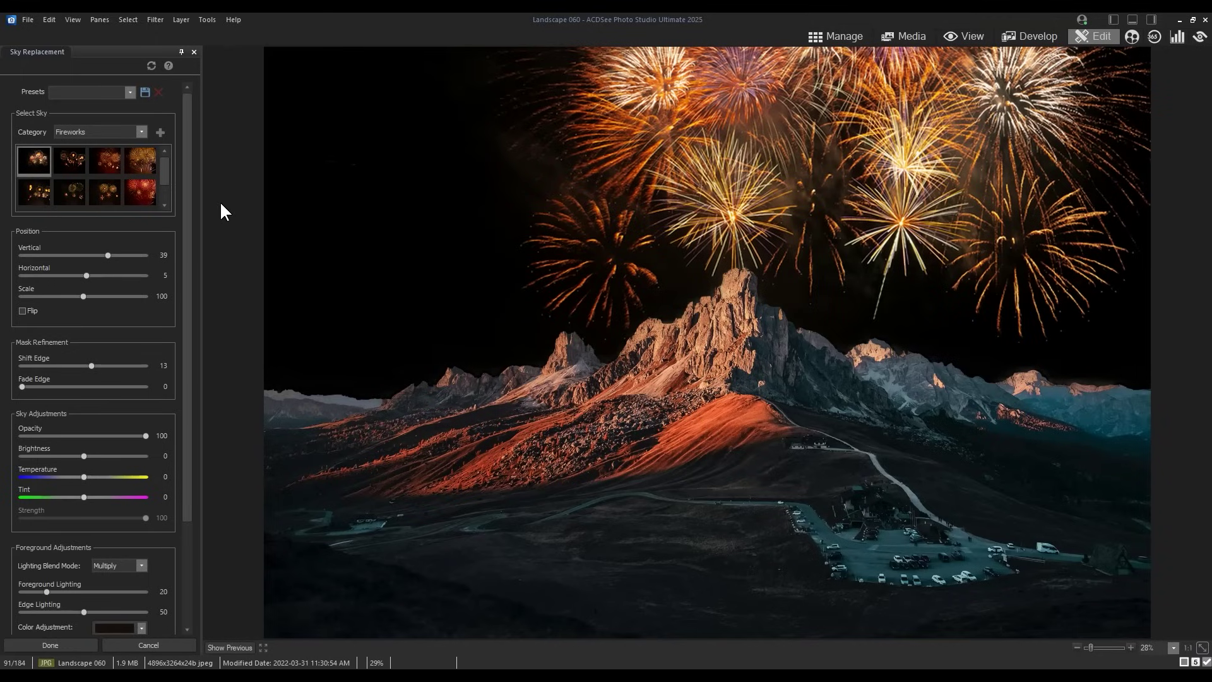
Try replacing the sky with an Overcast sky.
left_click(142, 126)
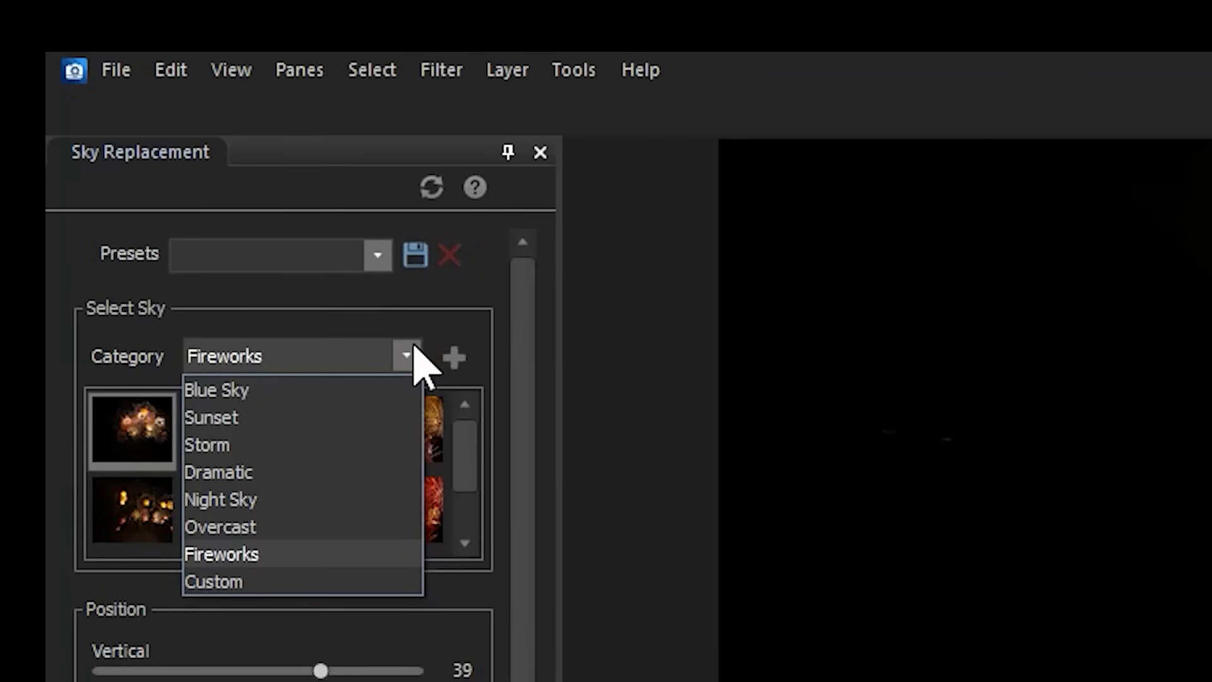
left_click(411, 353)
left_click(404, 355)
left_click(273, 533)
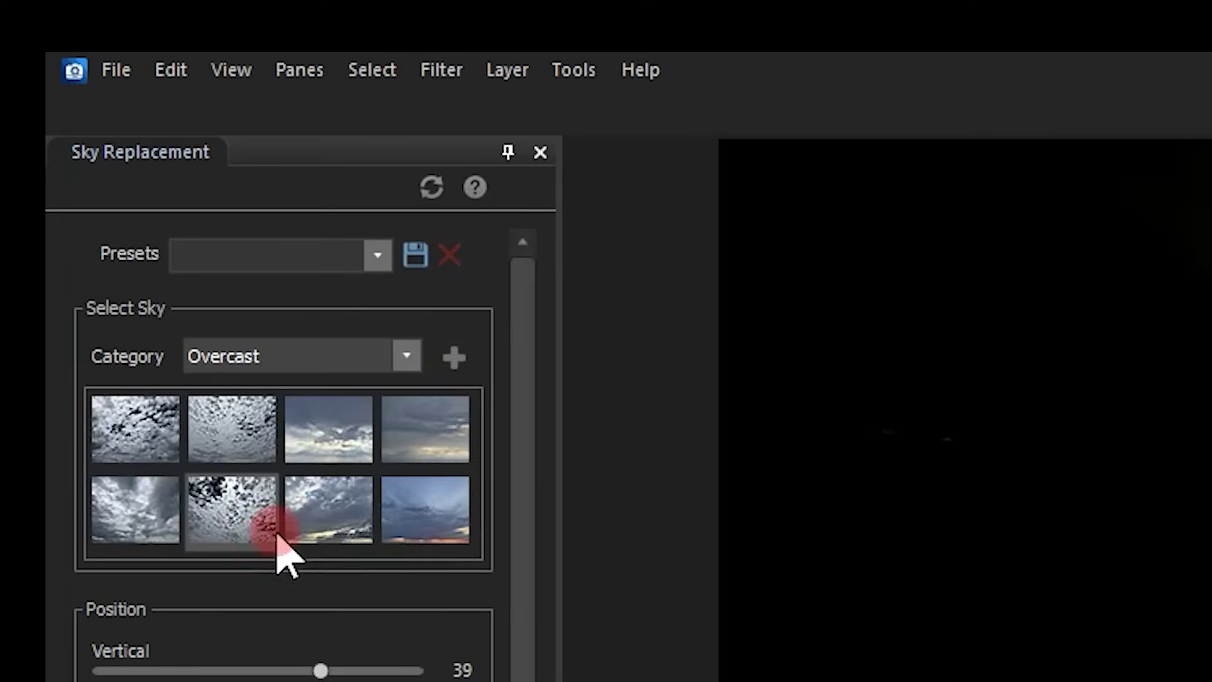
left_click(430, 504)
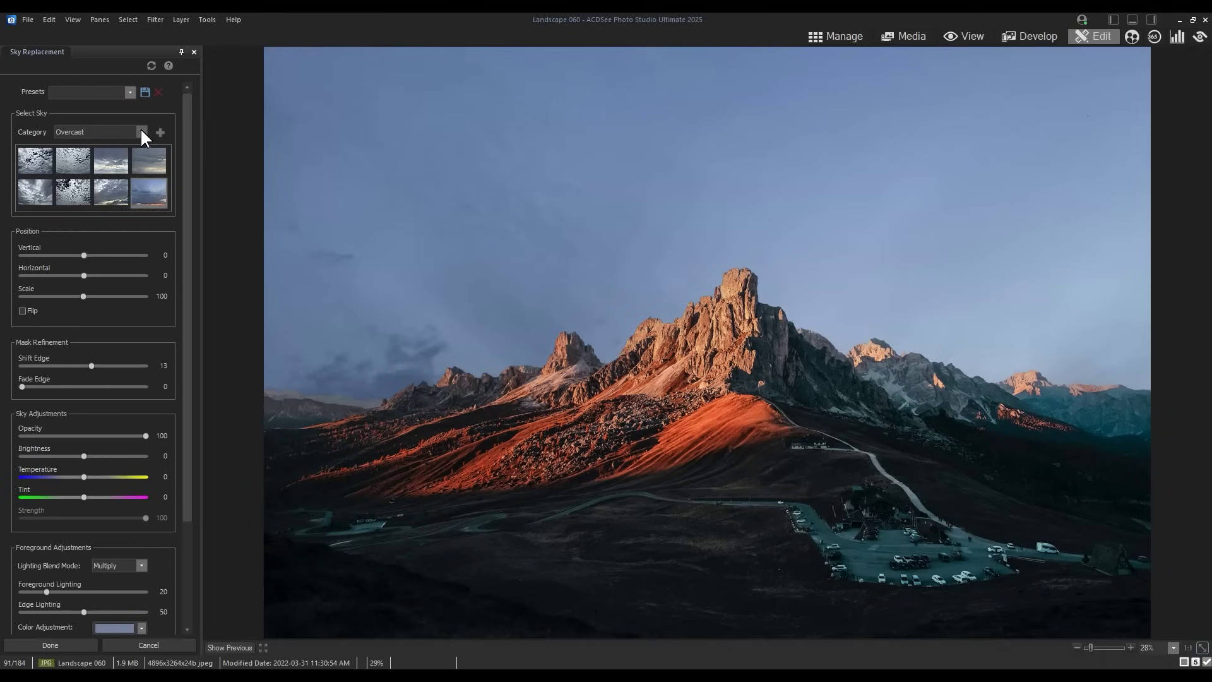
Switch to the second Fireworks sky and offset it horizontally to 5.
left_click(142, 132)
left_click(89, 203)
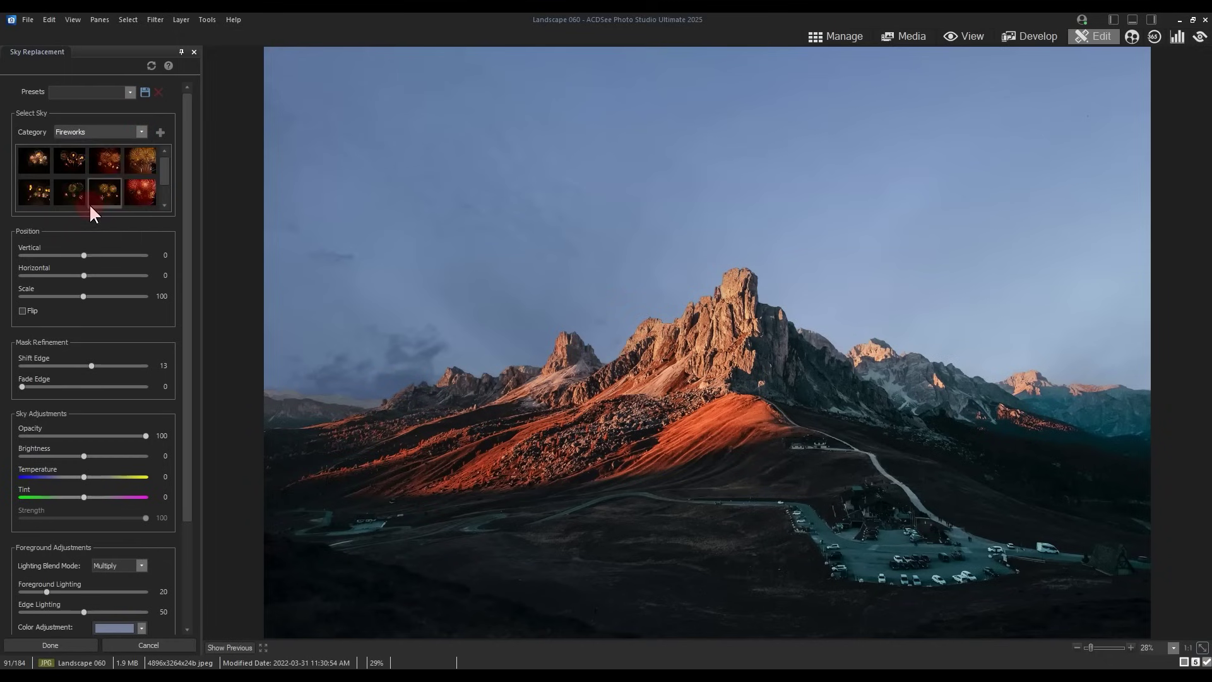
left_click(79, 157)
left_click_drag(83, 275, 87, 275)
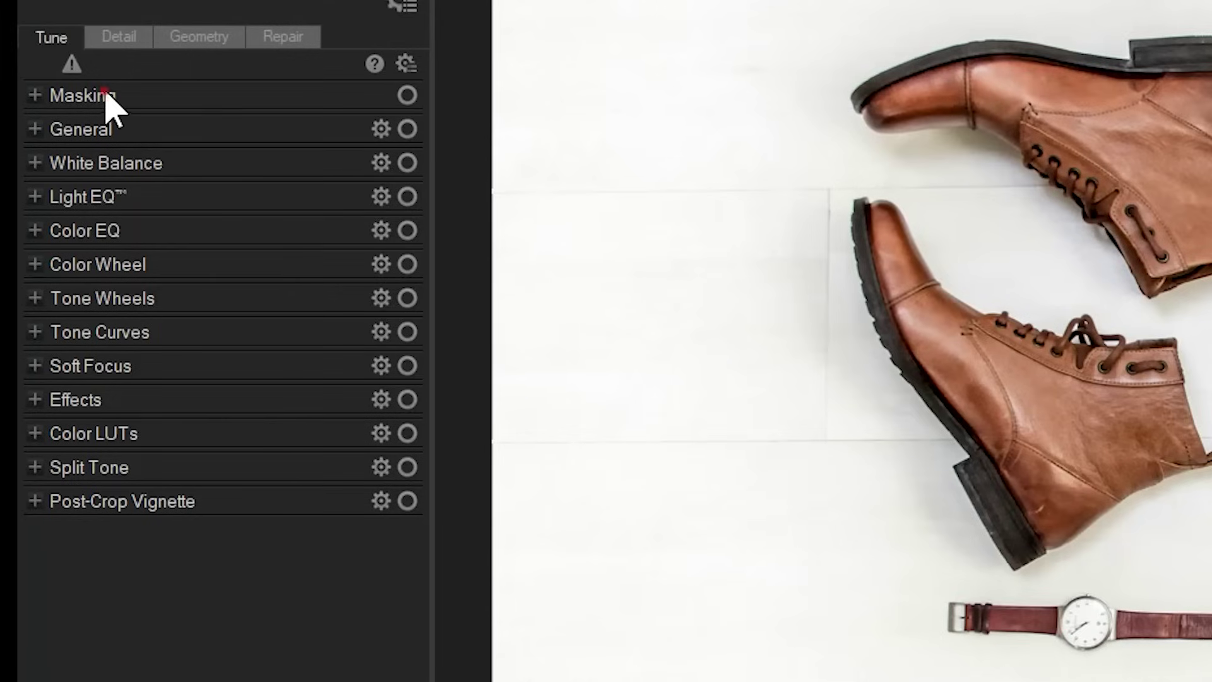
Create an AI Object mask around the lower brown boot.
left_click(44, 114)
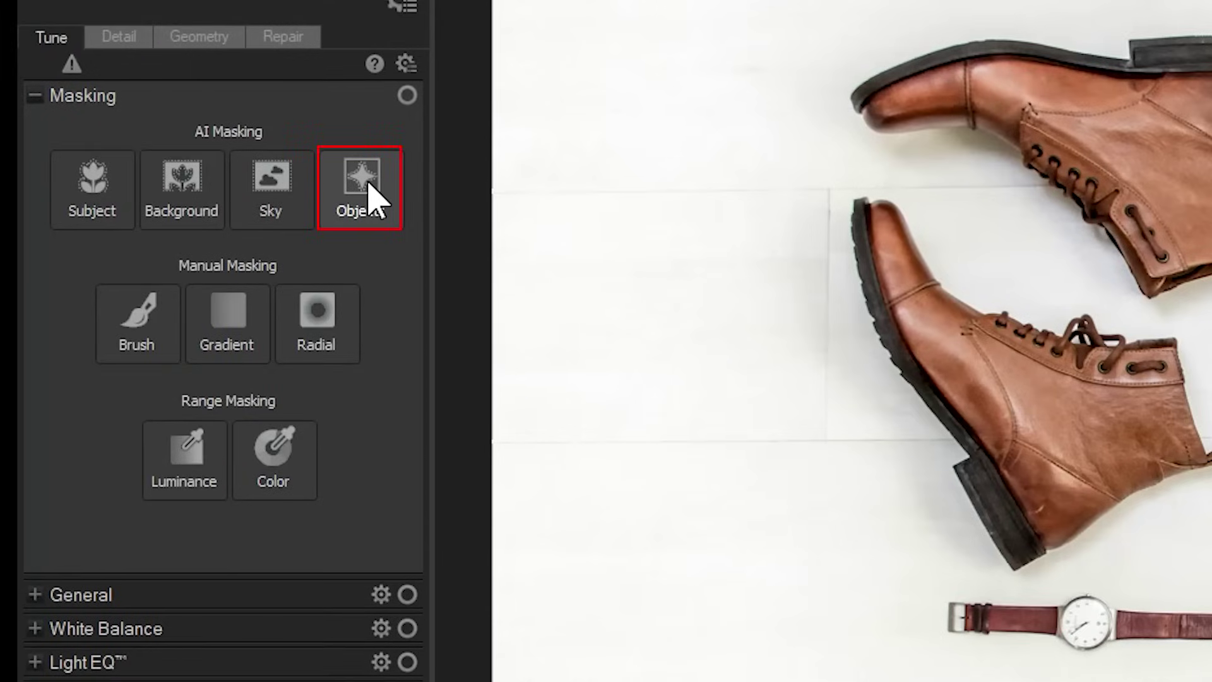
left_click(372, 197)
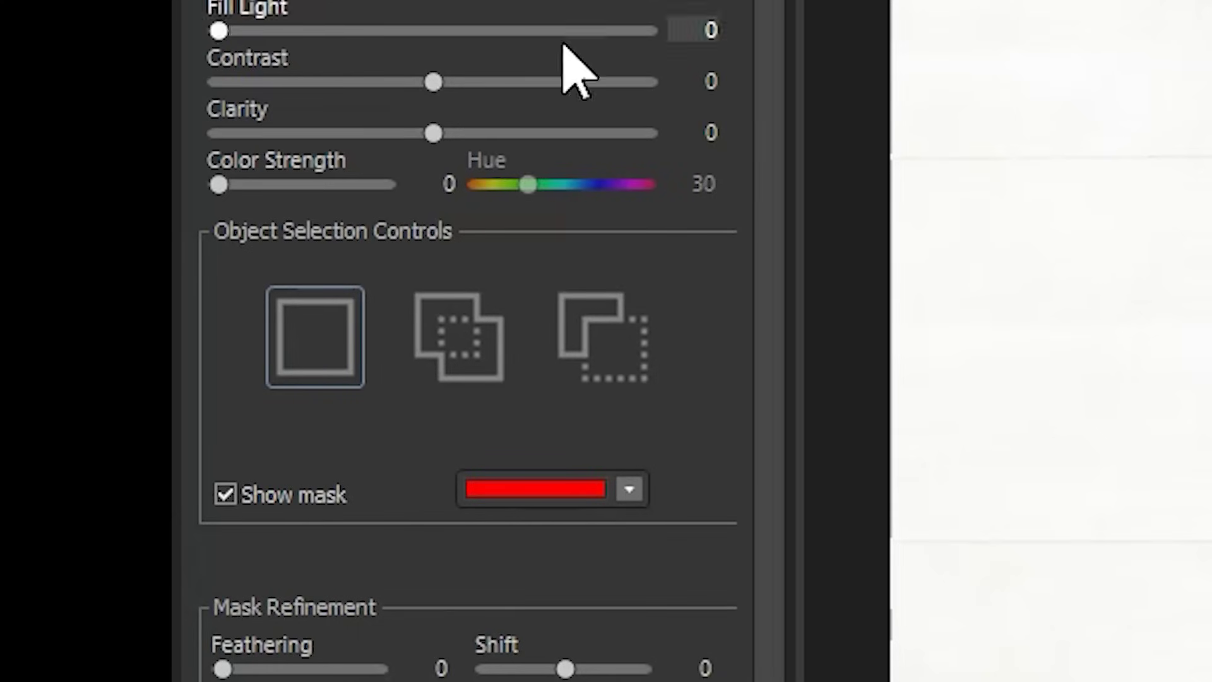
left_click(322, 341)
mouse_move(460, 195)
left_mouse_down()
mouse_move(407, 158)
mouse_move(400, 223)
left_mouse_up()
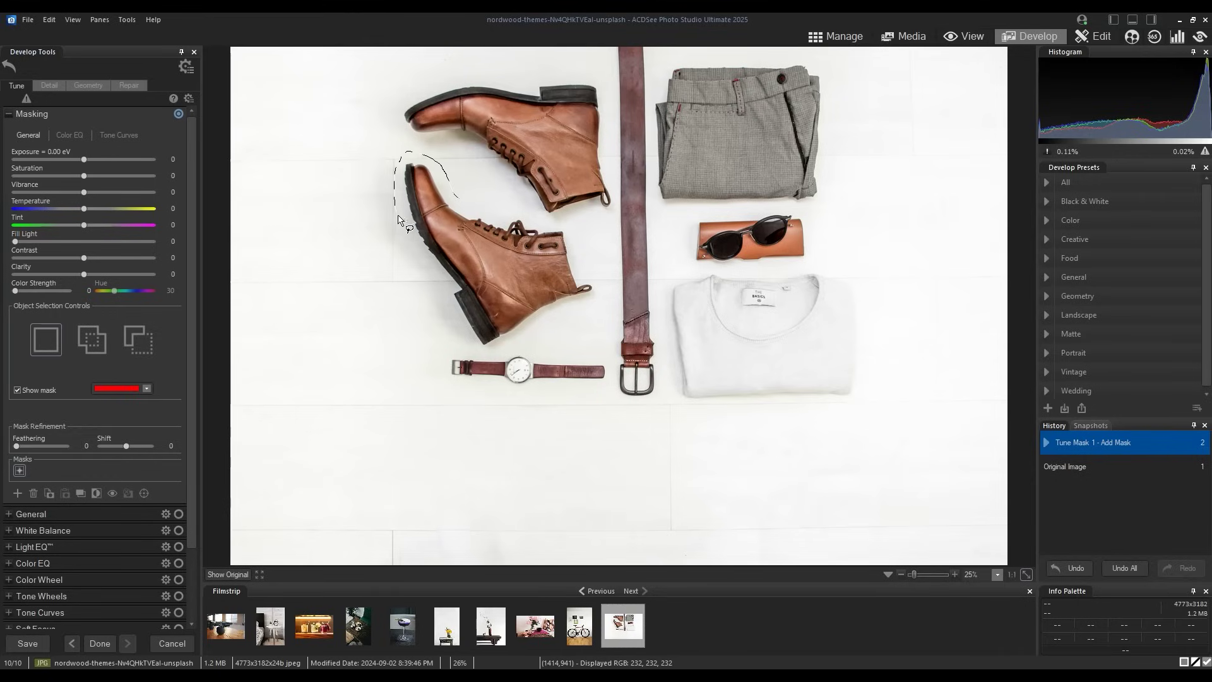
left_click_drag(429, 276, 456, 332)
left_click_drag(460, 202, 456, 200)
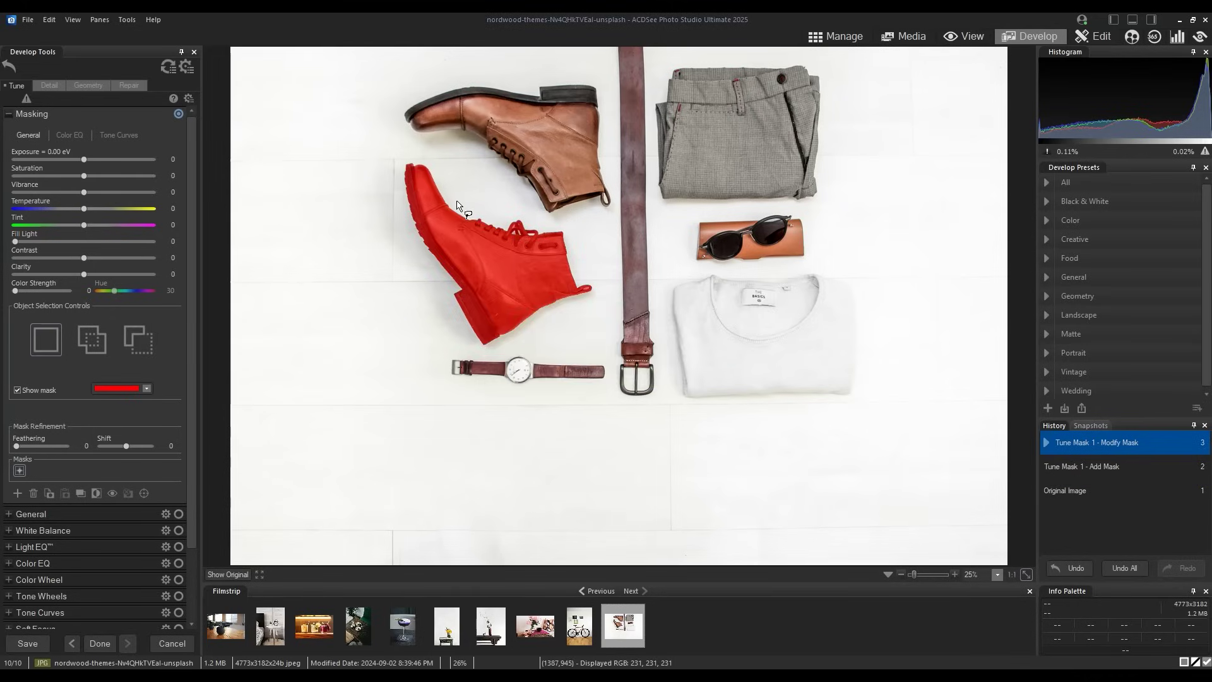
Set the boot's Saturation to 42, Contrast to 48 and Temperature to 32.
left_click_drag(84, 176, 113, 175)
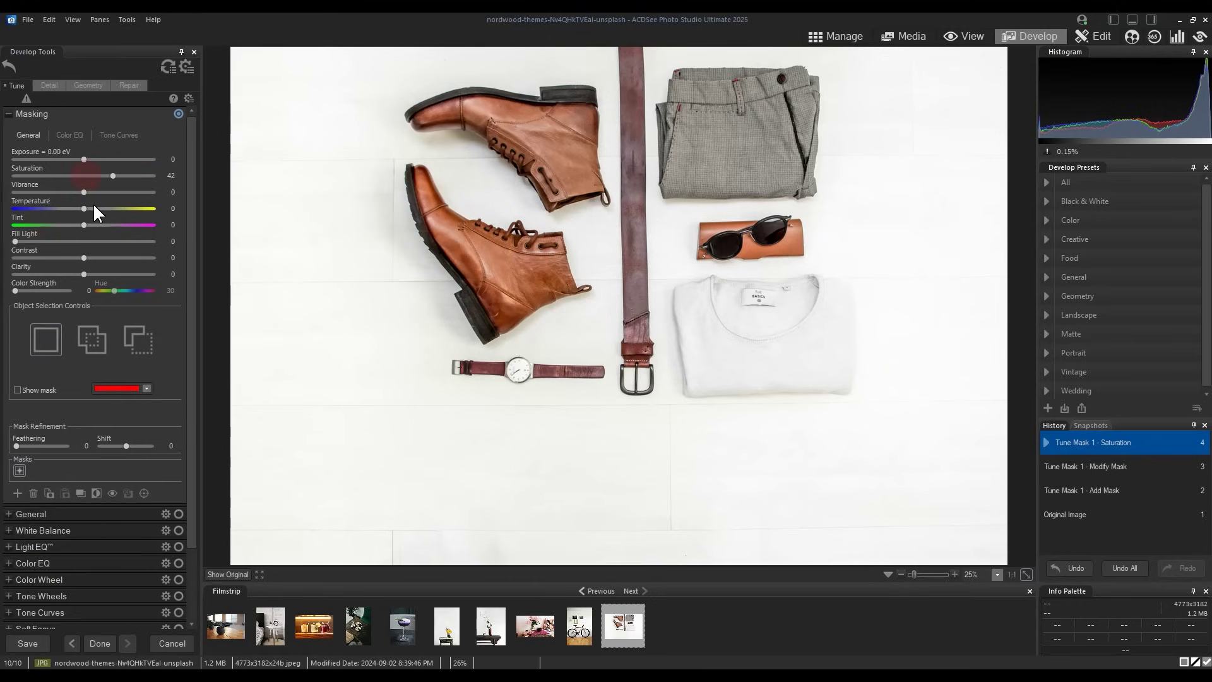
left_click_drag(84, 258, 118, 257)
left_click_drag(84, 208, 95, 207)
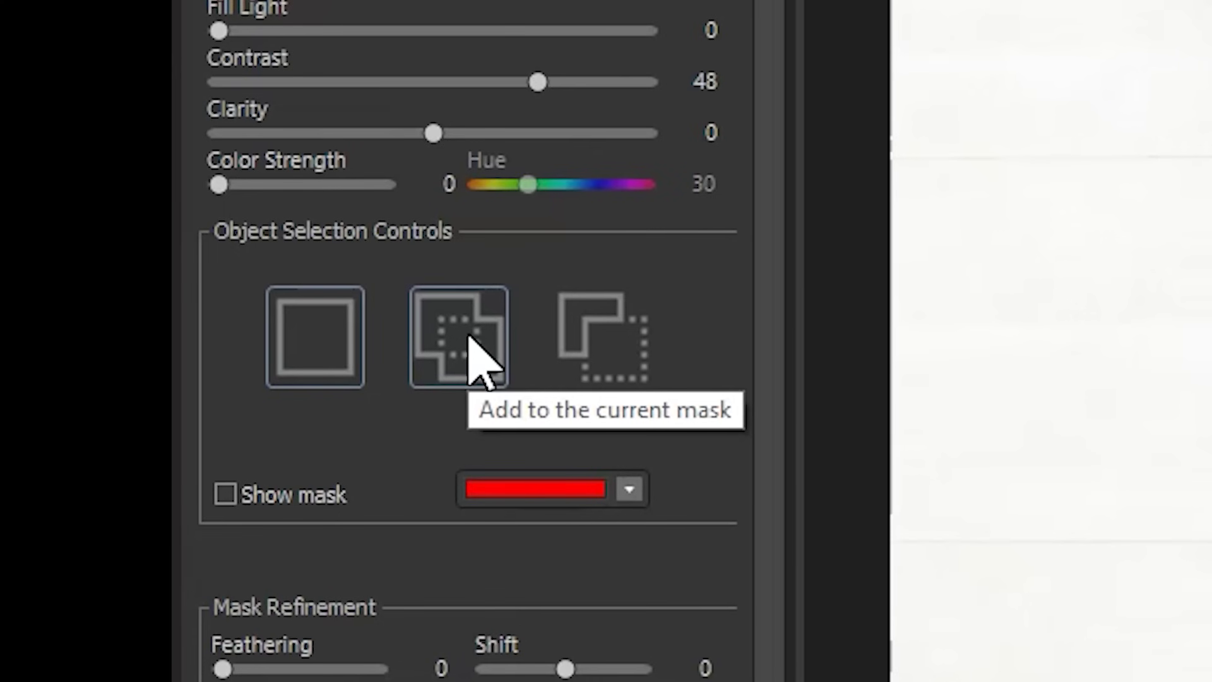
Add the upper boot to the current object mask.
left_click(470, 339)
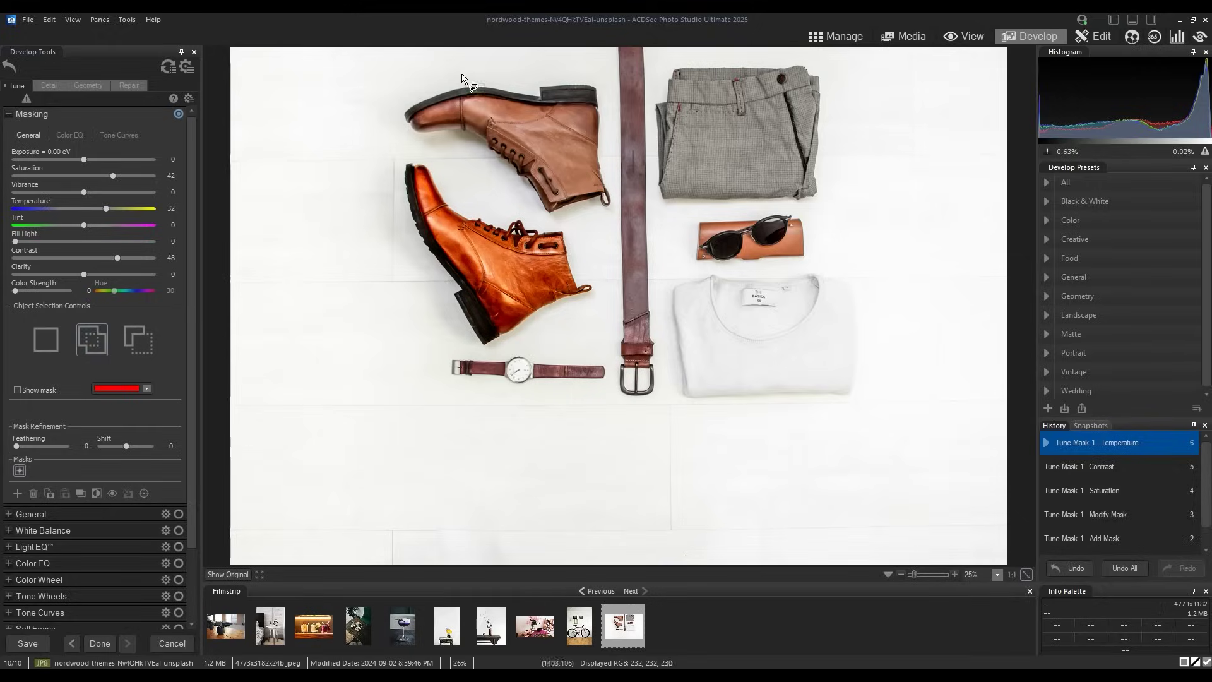
mouse_move(459, 73)
left_mouse_down()
mouse_move(404, 99)
mouse_move(411, 129)
mouse_move(457, 152)
left_mouse_up()
mouse_move(510, 200)
left_mouse_down()
mouse_move(559, 217)
mouse_move(618, 211)
mouse_move(605, 79)
mouse_move(447, 73)
left_mouse_up()
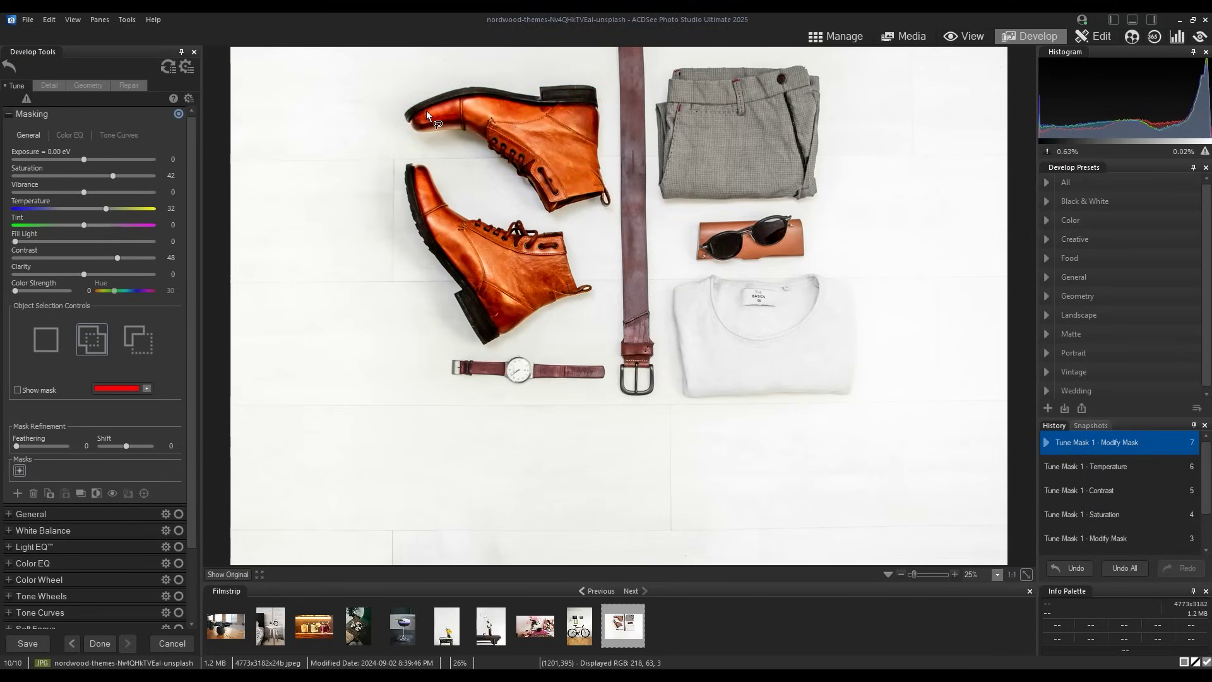
Show the mask overlay and subtract the watch from the object mask.
mouse_move(610, 361)
left_mouse_down()
mouse_move(517, 351)
mouse_move(439, 365)
mouse_move(544, 394)
mouse_move(607, 390)
mouse_move(611, 362)
left_mouse_up()
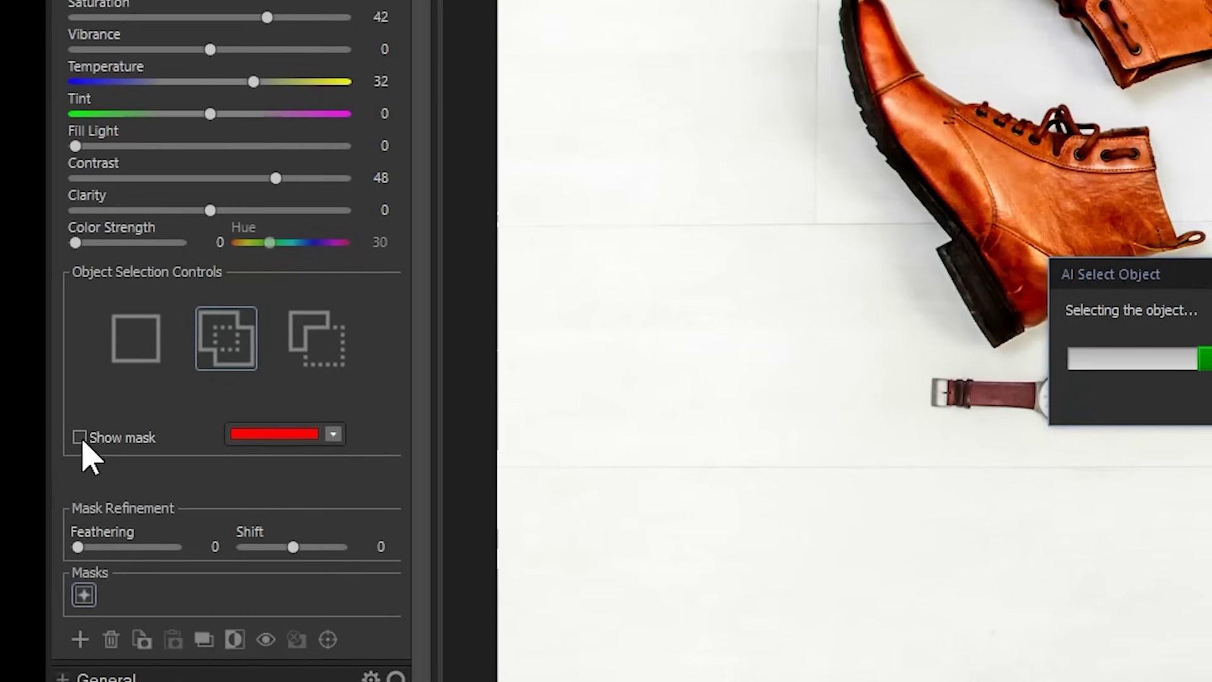
left_click(79, 437)
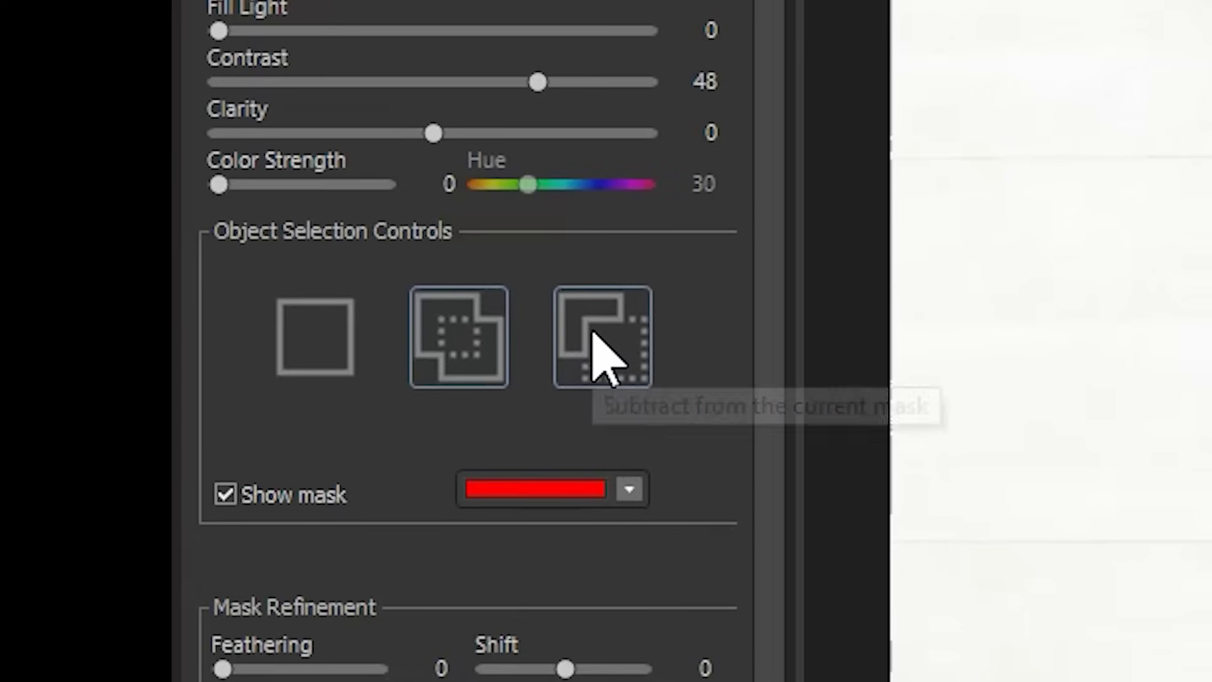
left_click(602, 356)
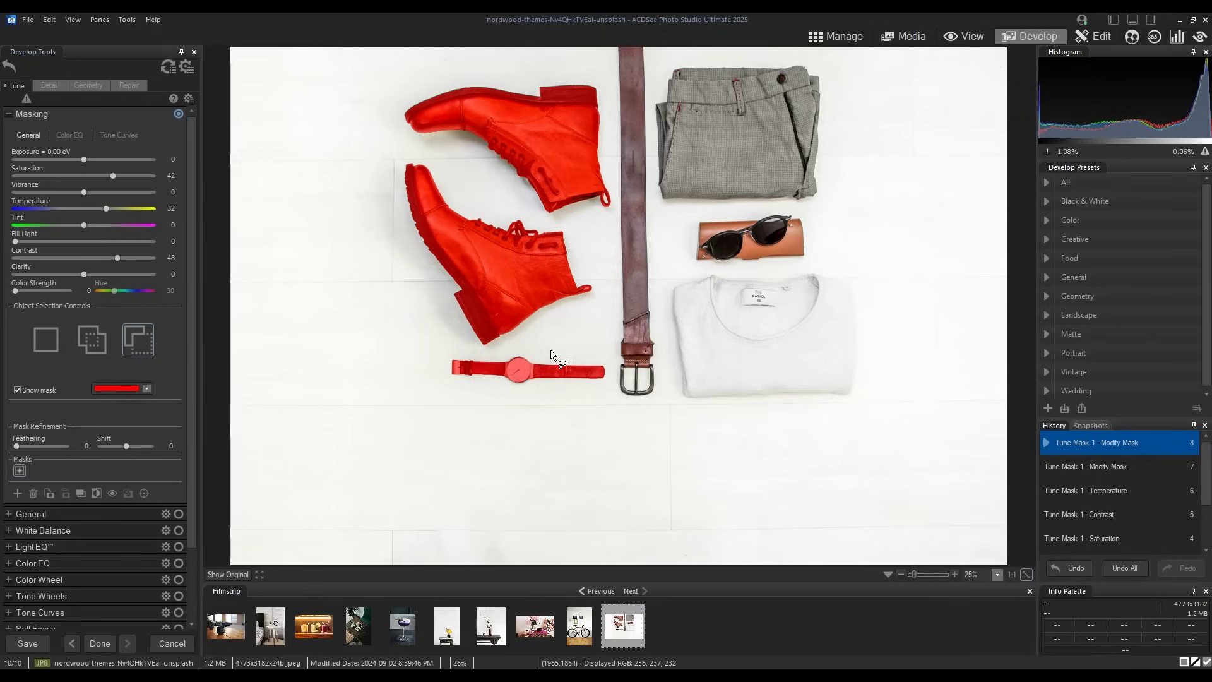
mouse_move(547, 349)
left_mouse_down()
mouse_move(445, 351)
mouse_move(448, 387)
left_mouse_up()
mouse_move(547, 391)
left_mouse_down()
mouse_move(611, 388)
mouse_move(611, 371)
mouse_move(607, 358)
mouse_move(530, 351)
left_mouse_up()
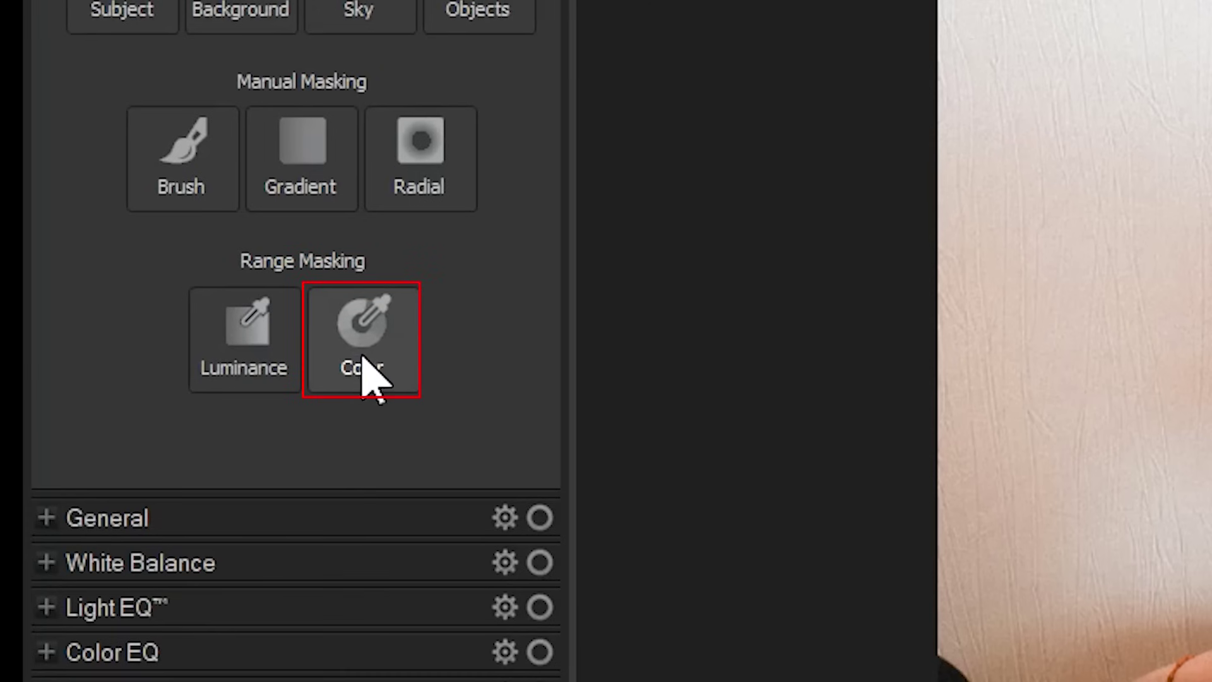
Add a Color range mask sampled from the magenta placemat and widen its range.
left_click(367, 360)
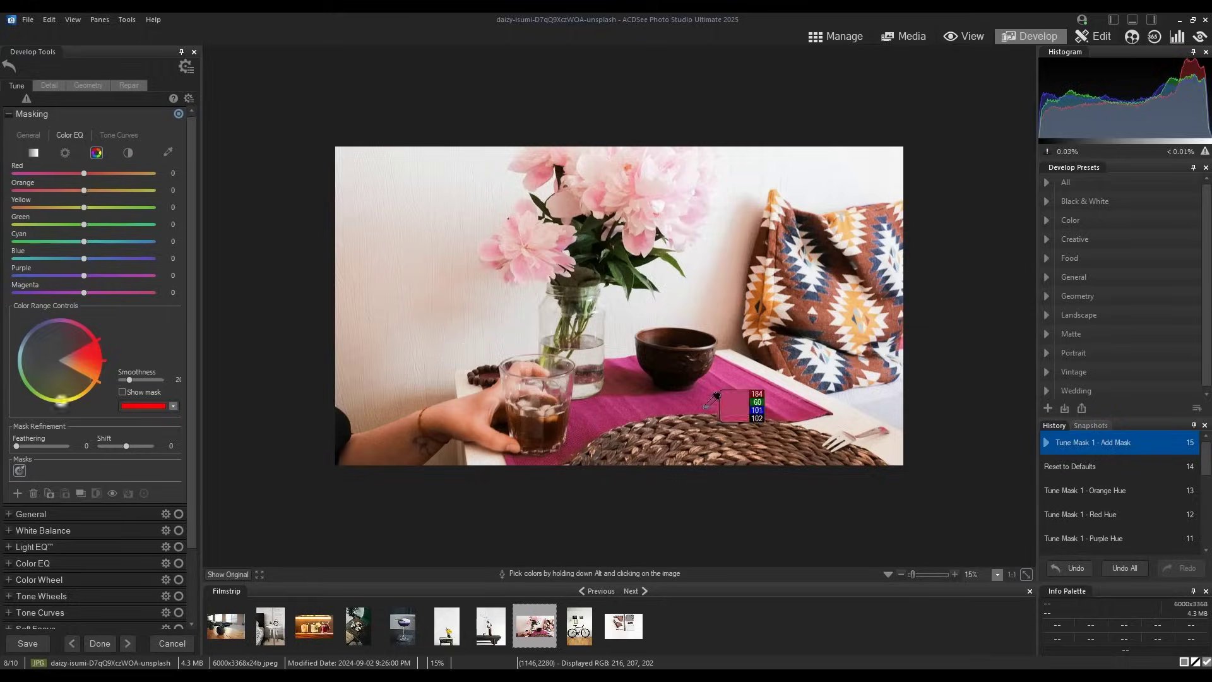
left_click(686, 394, "alt")
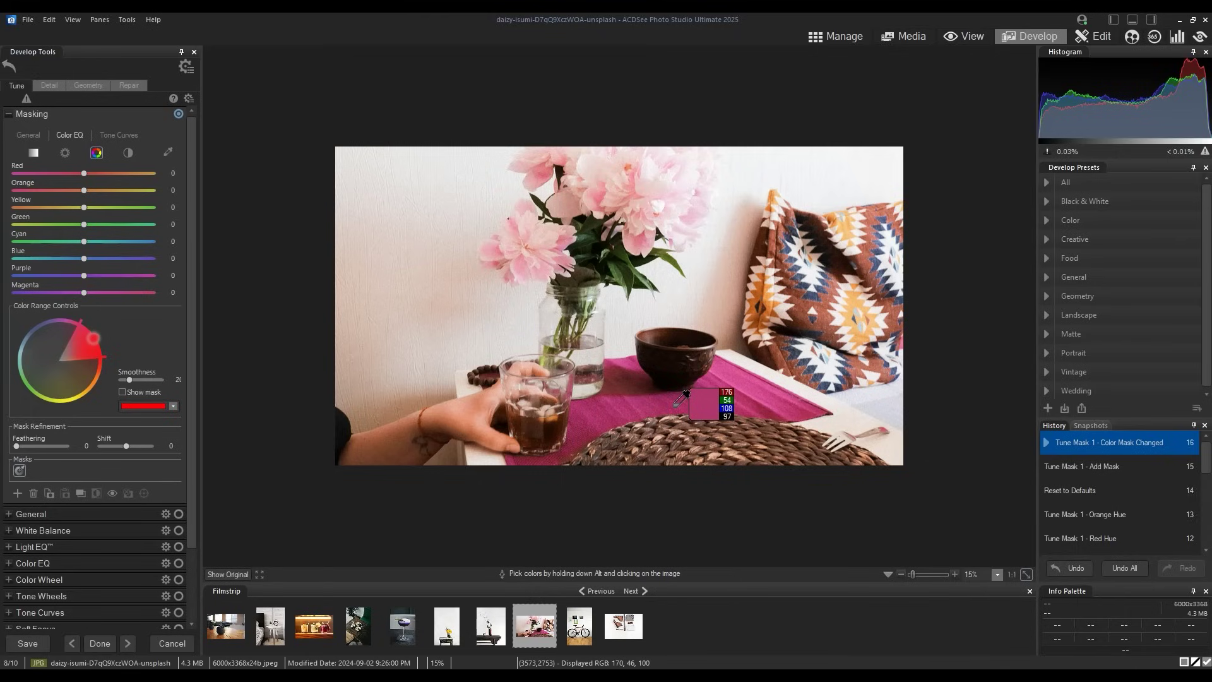
left_click(122, 392)
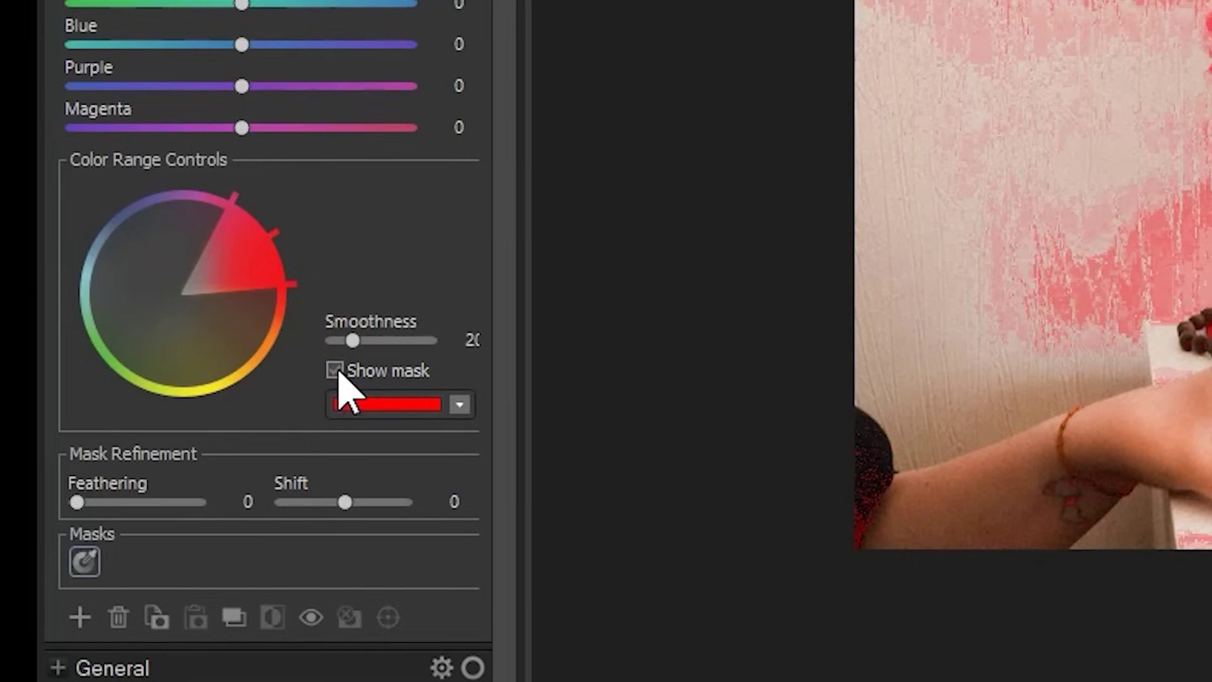
left_click_drag(176, 292, 235, 251)
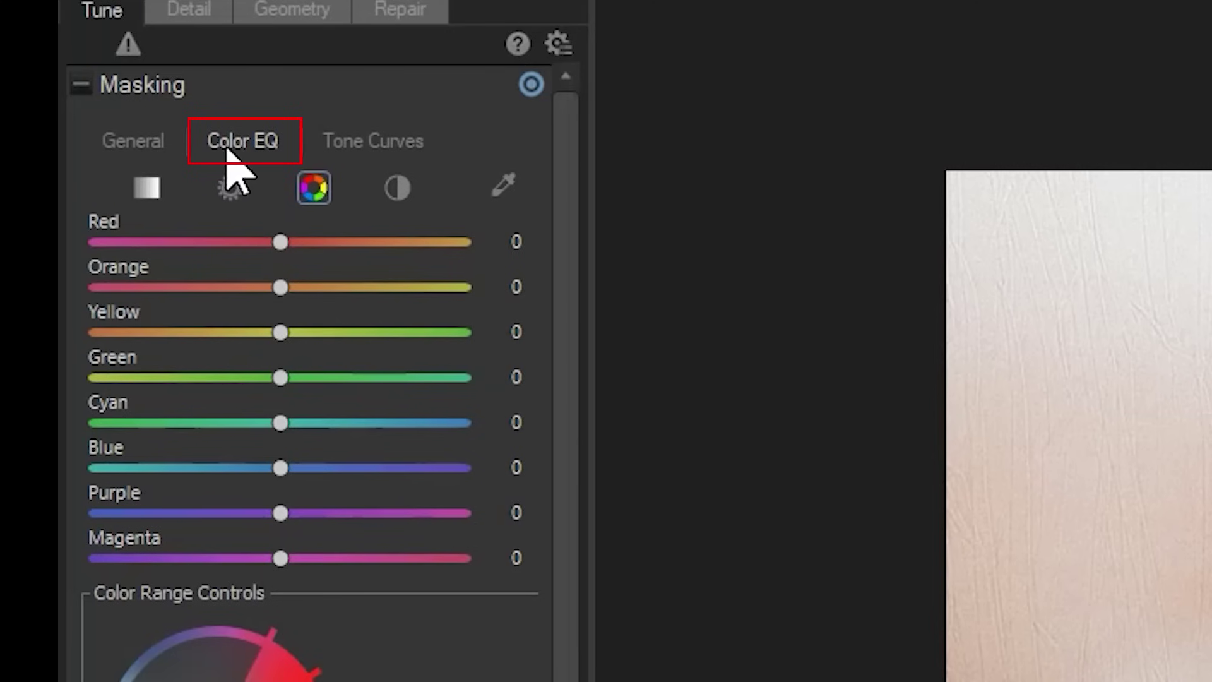
Shift the masked hues: Red to 42, Magenta to 31, plus the Purple hue.
left_click_drag(280, 242, 327, 249)
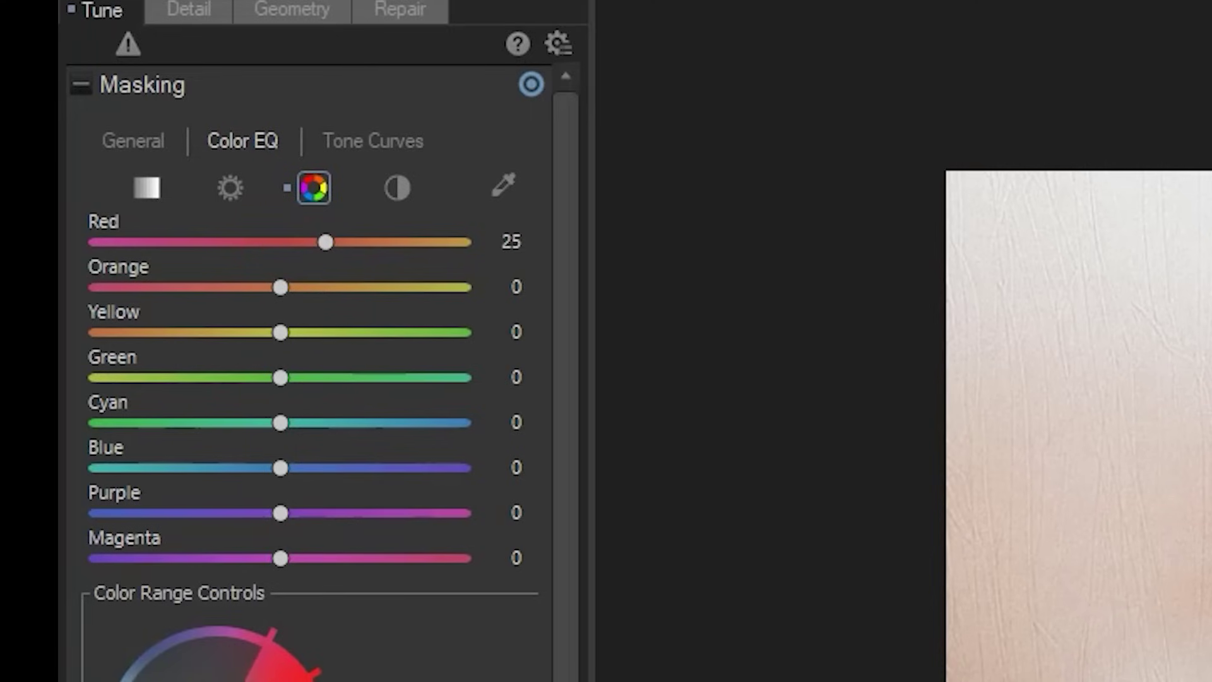
left_click_drag(280, 558, 337, 559)
left_click_drag(324, 243, 359, 244)
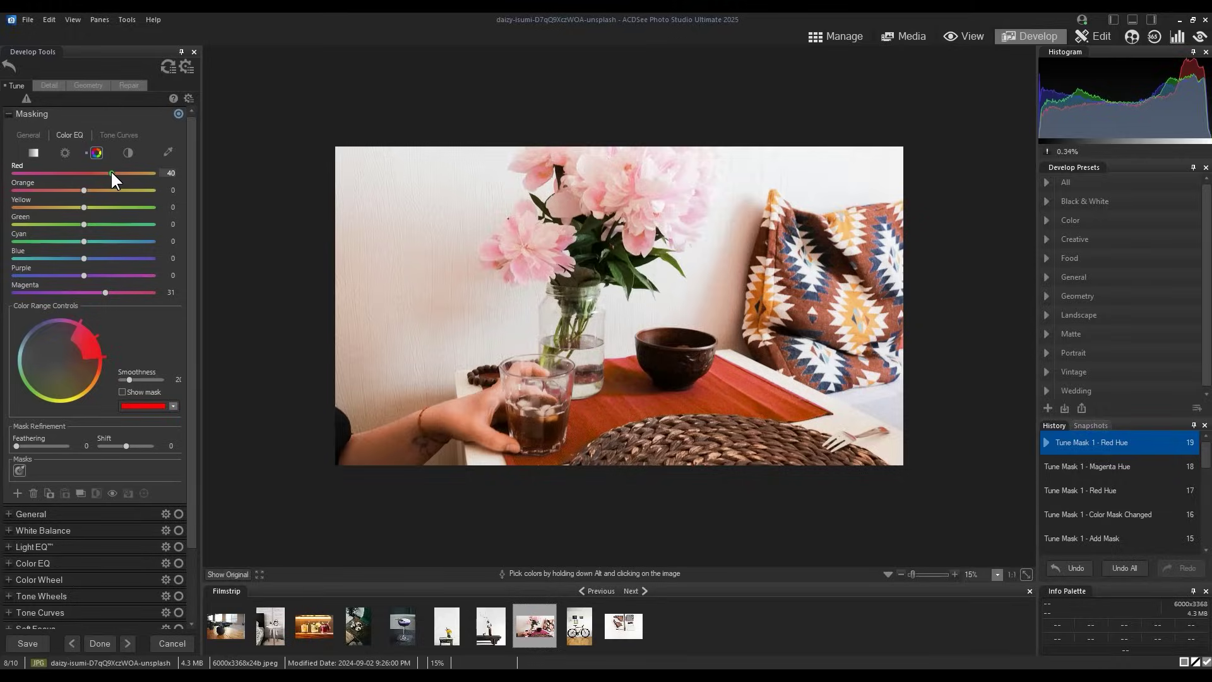
left_click_drag(112, 169, 113, 170)
left_click_drag(84, 276, 98, 275)
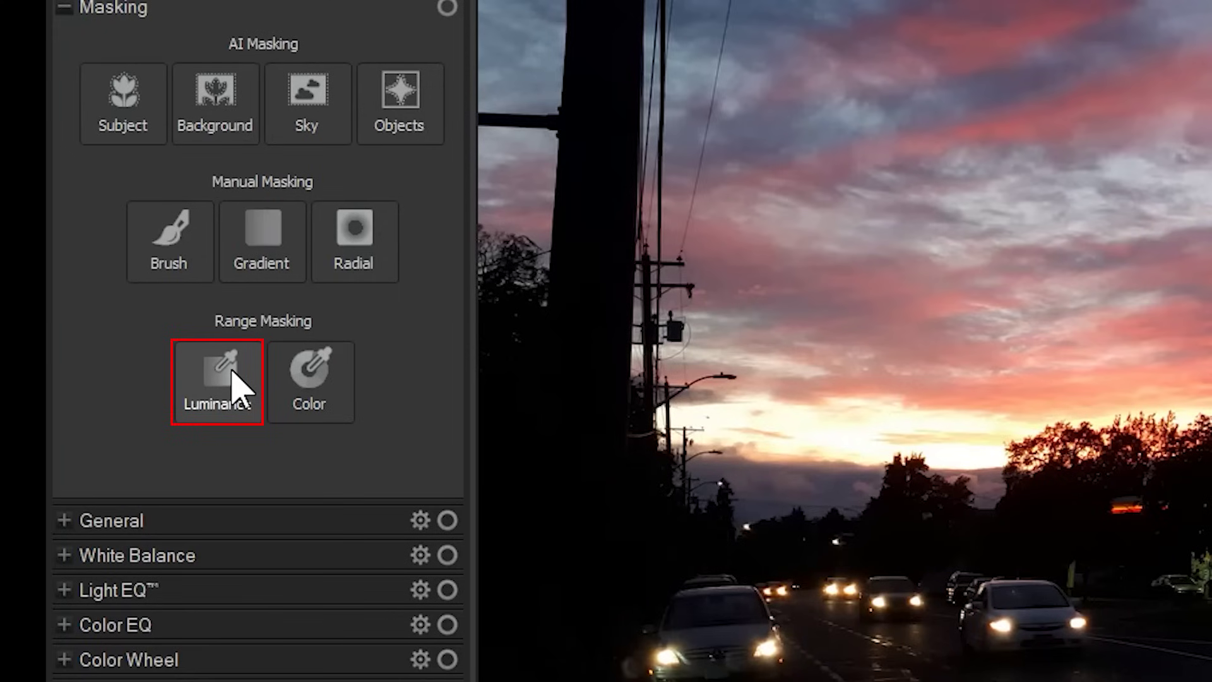
Add a Luminance range mask and narrow it to tones 0–60 with the mask overlay shown.
left_click(236, 386)
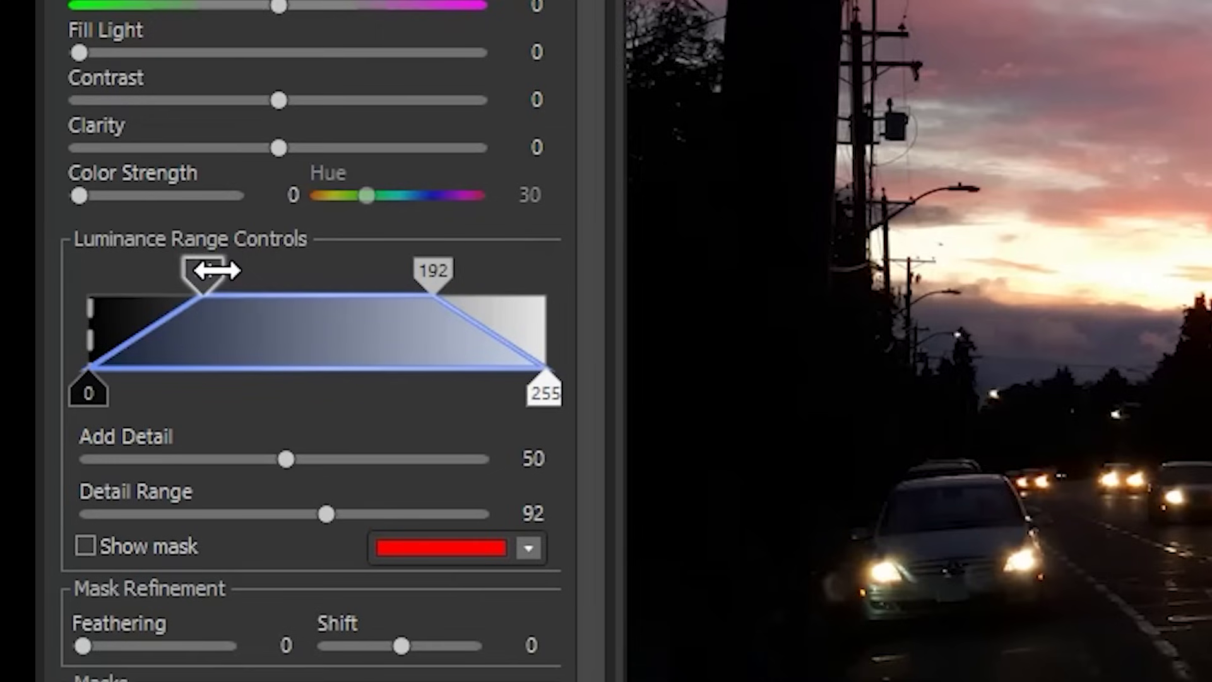
left_click_drag(59, 316, 85, 314)
left_click_drag(284, 265, 306, 265)
left_click_drag(433, 271, 256, 271)
left_click(85, 546)
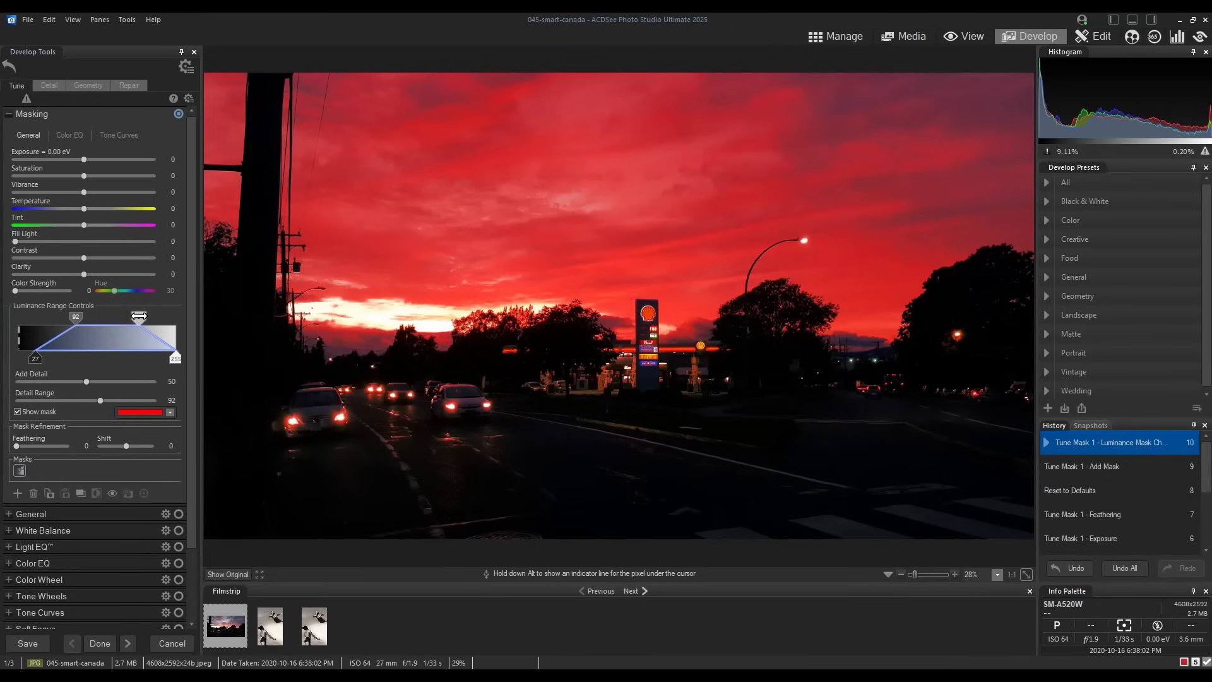
left_click_drag(368, 270, 384, 265)
left_click_drag(158, 359, 120, 359)
mouse_move(46, 358)
left_mouse_down()
mouse_move(93, 357)
mouse_move(44, 358)
left_mouse_up()
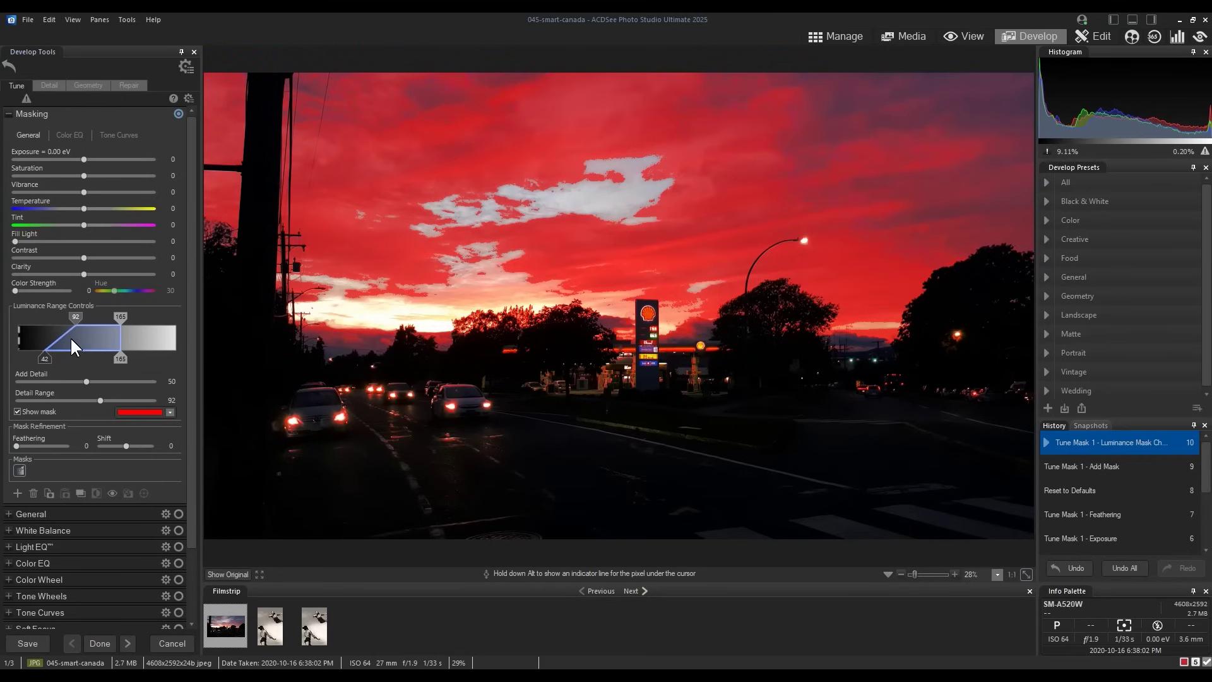
left_click_drag(75, 316, 19, 316)
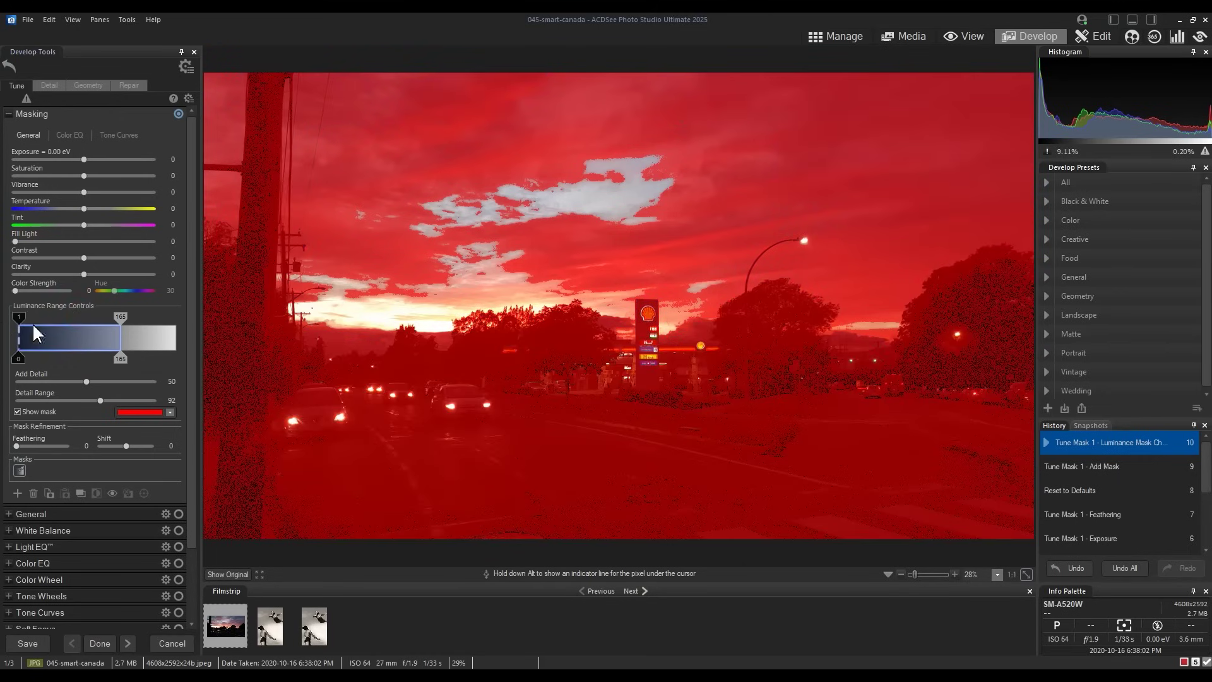
left_click_drag(120, 316, 71, 318)
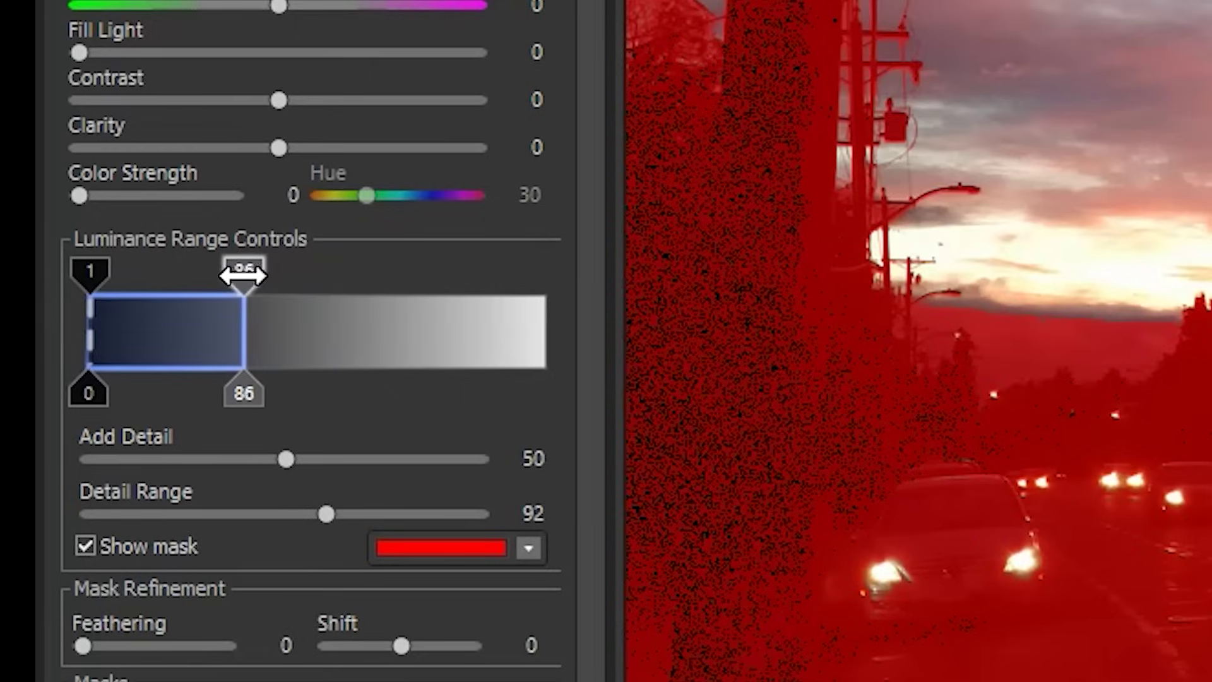
left_click_drag(243, 274, 197, 289)
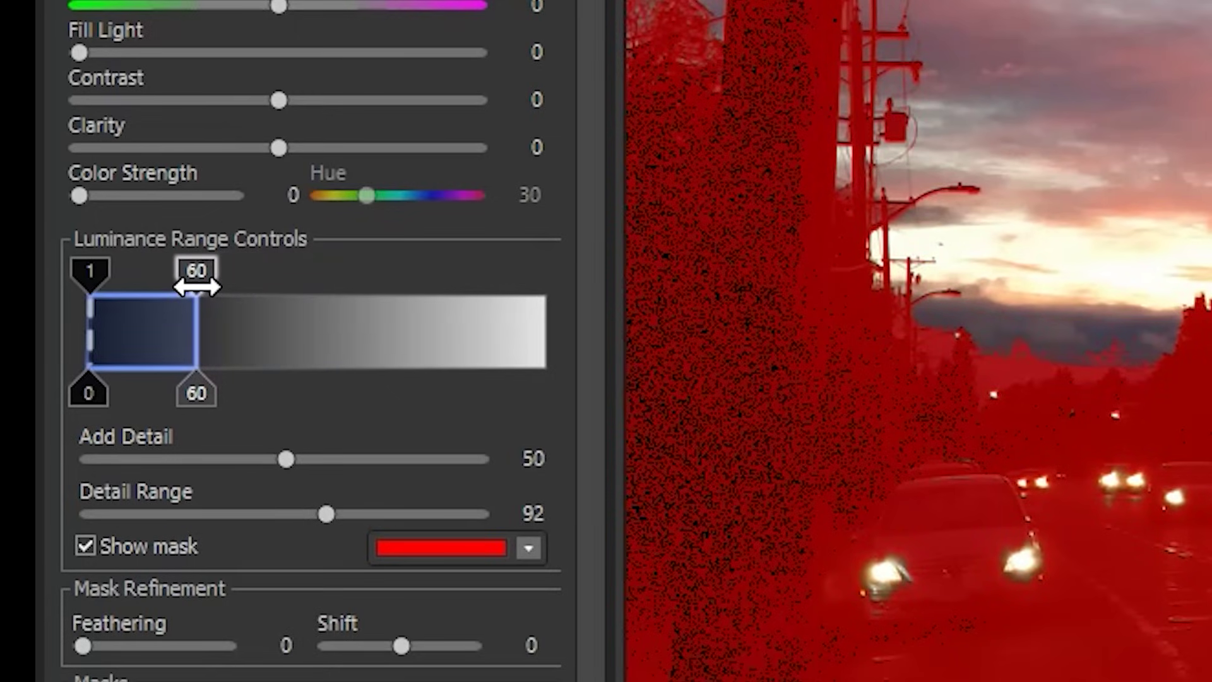
Hide the overlay, raise the masked shadows' exposure to about +1.08 eV, and increase feathering.
left_click(86, 549)
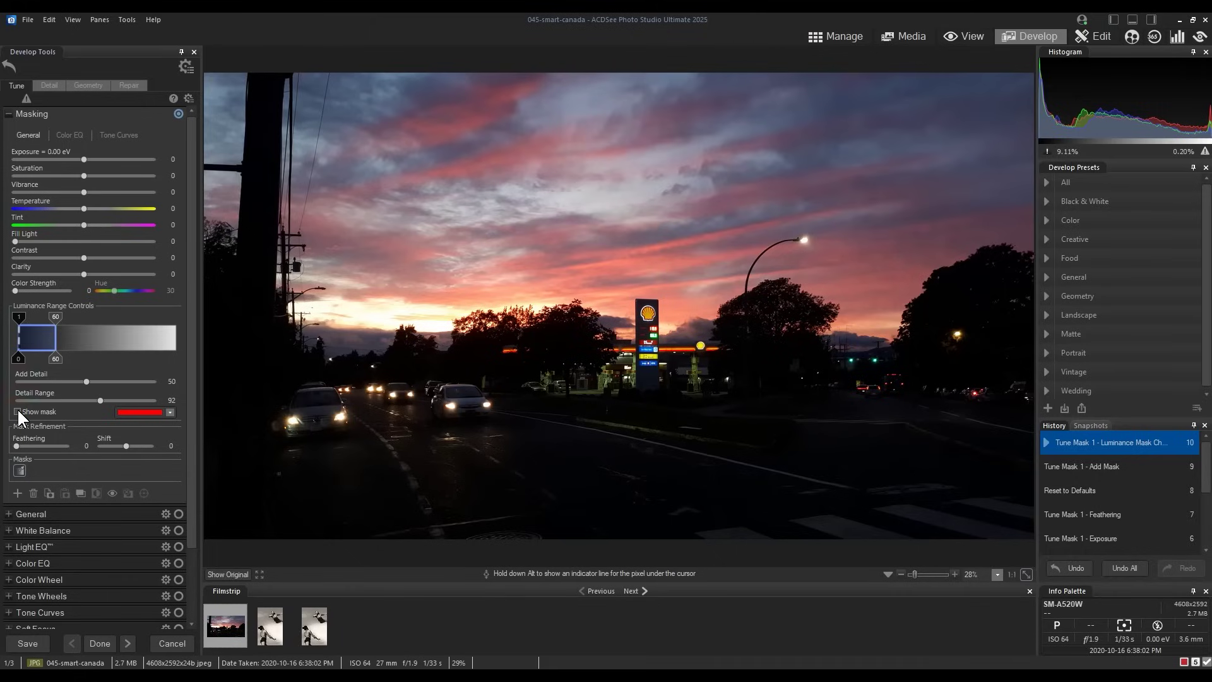
left_click_drag(84, 160, 98, 162)
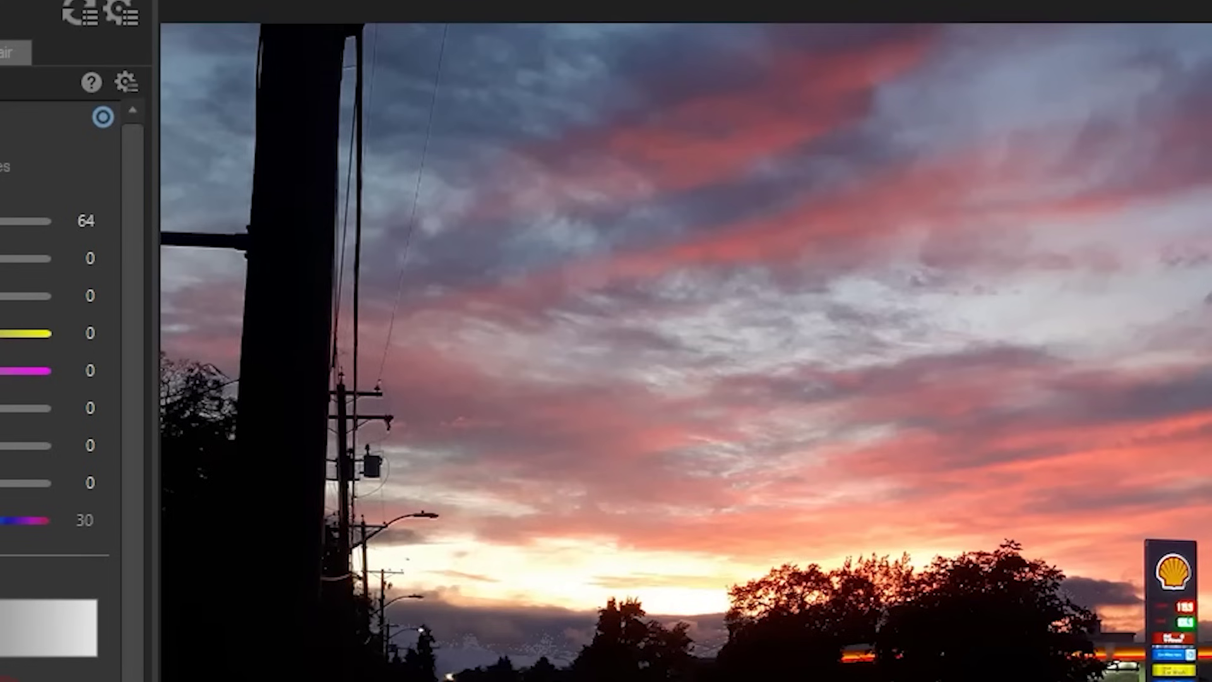
left_click_drag(25, 221, 42, 220)
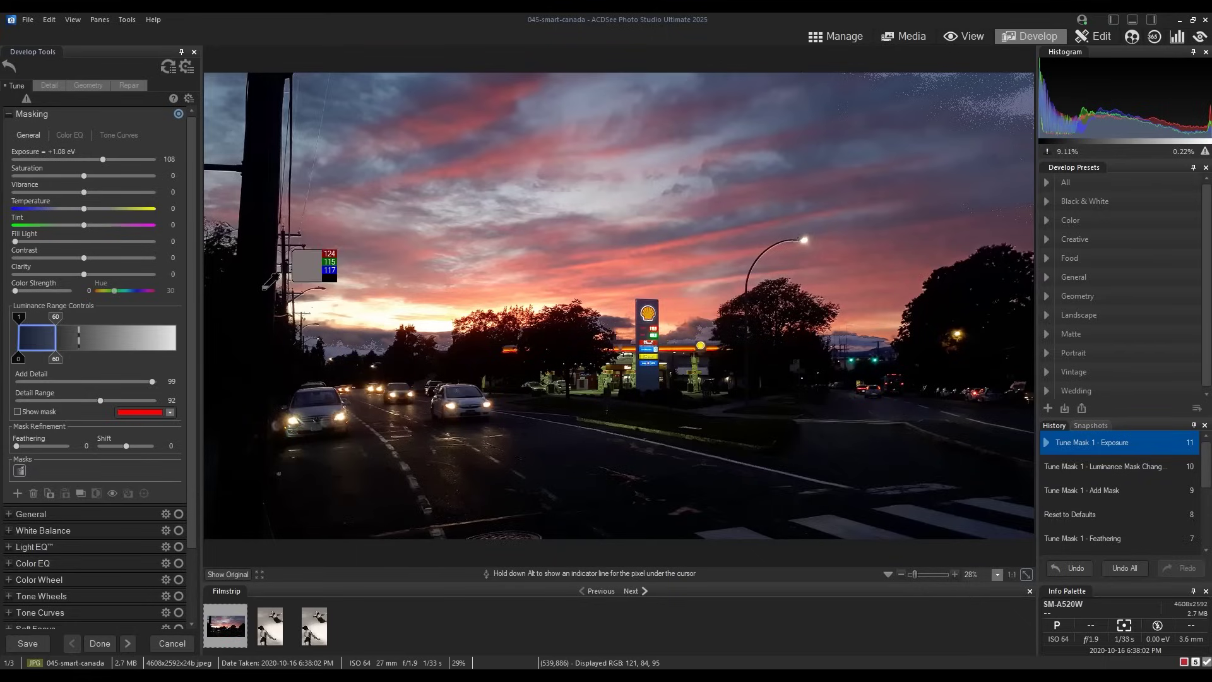
left_click_drag(15, 446, 51, 446)
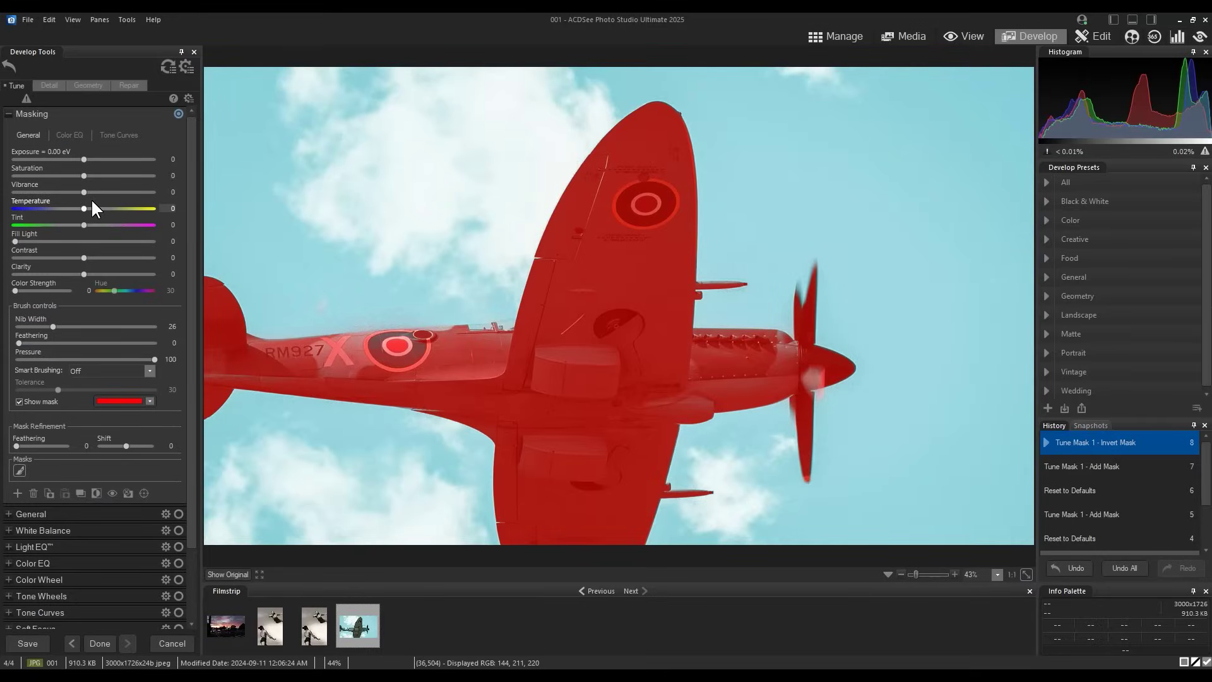
Set Saturation to 34 inside the Spitfire's brushed mask.
left_click_drag(84, 176, 107, 176)
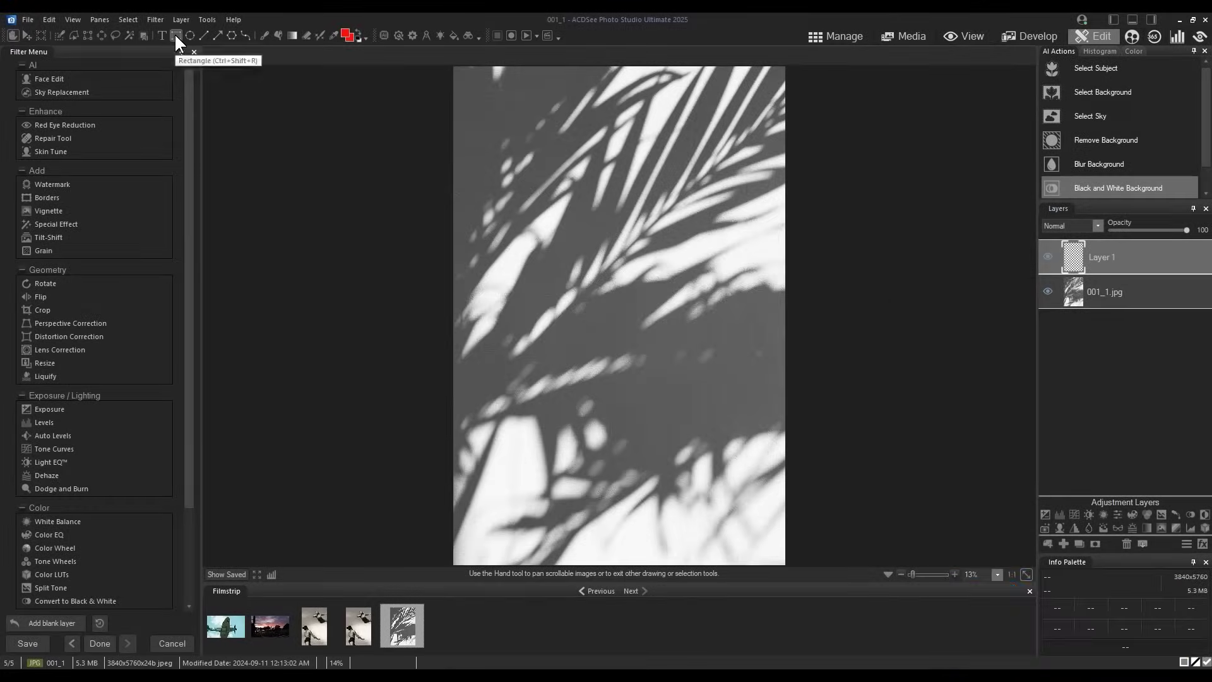
Draw a red square with the Rectangle tool and a red brush stroke, then undo both.
left_click(175, 35)
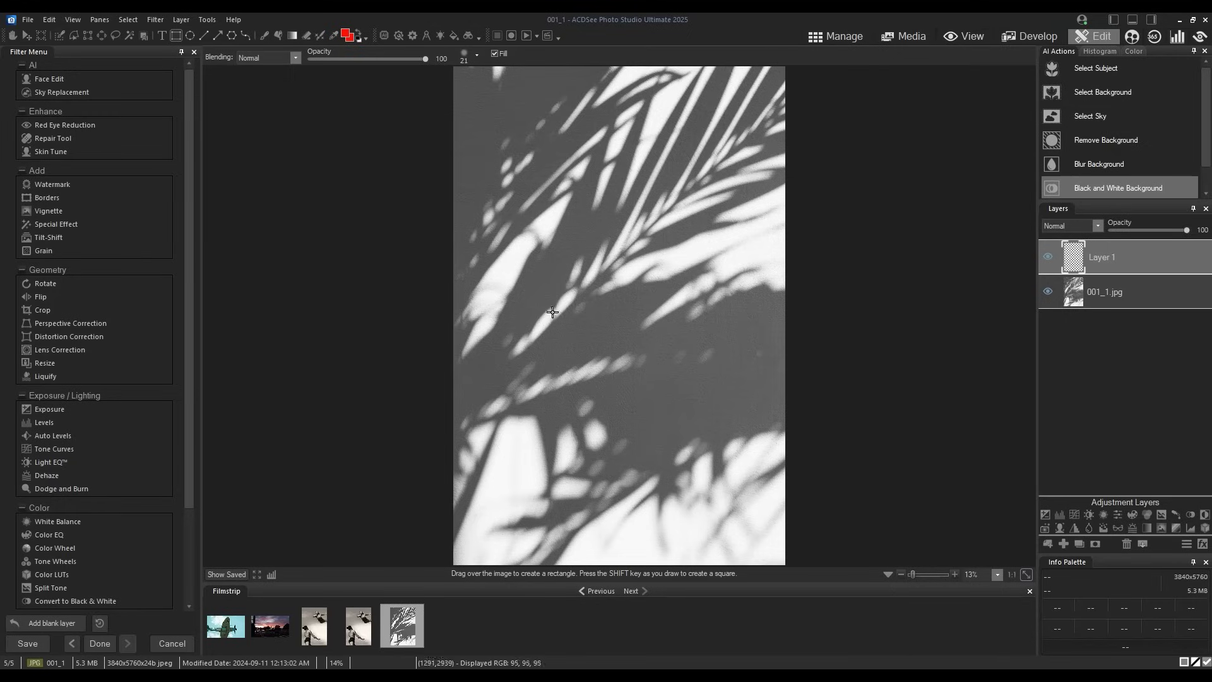
left_click_drag(549, 306, 709, 426)
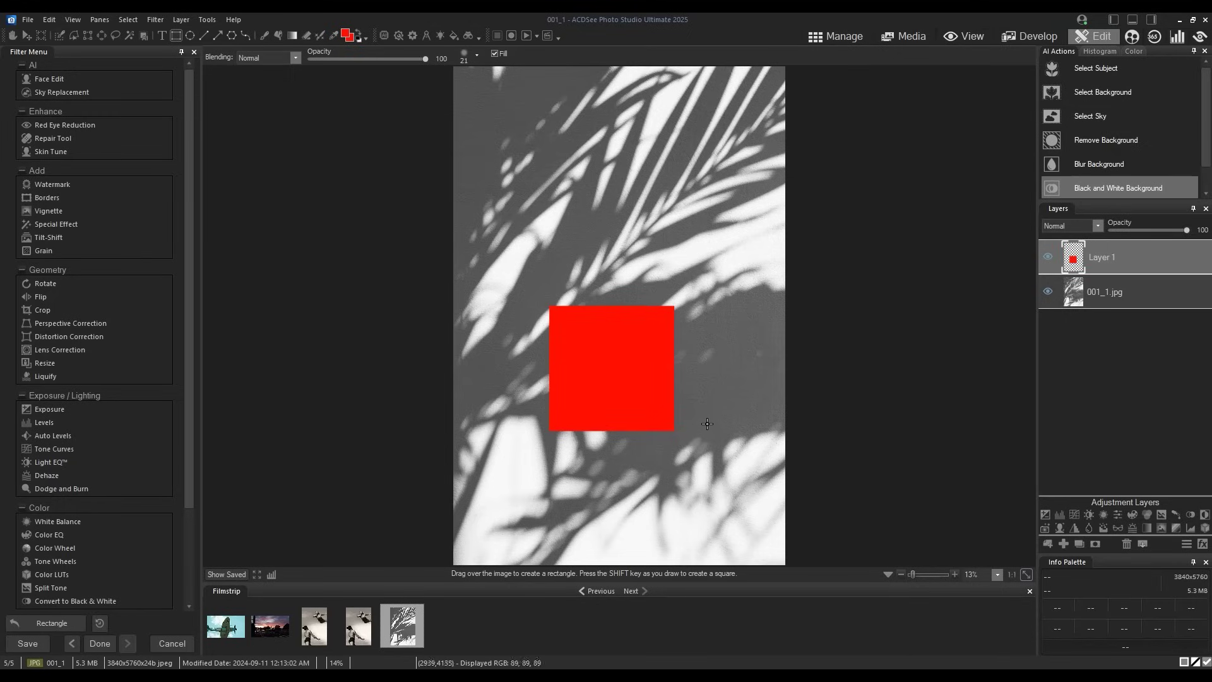
left_click(265, 36)
left_click_drag(508, 215, 746, 217)
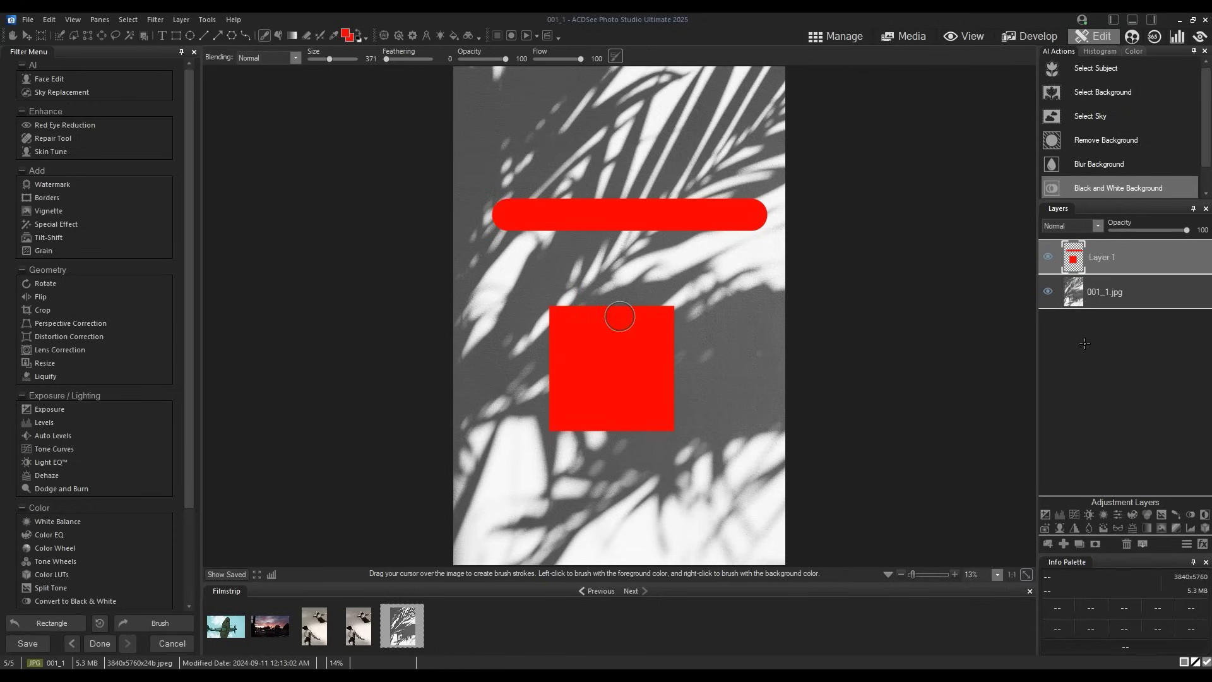
key("ctrl+z")
key("ctrl+z")
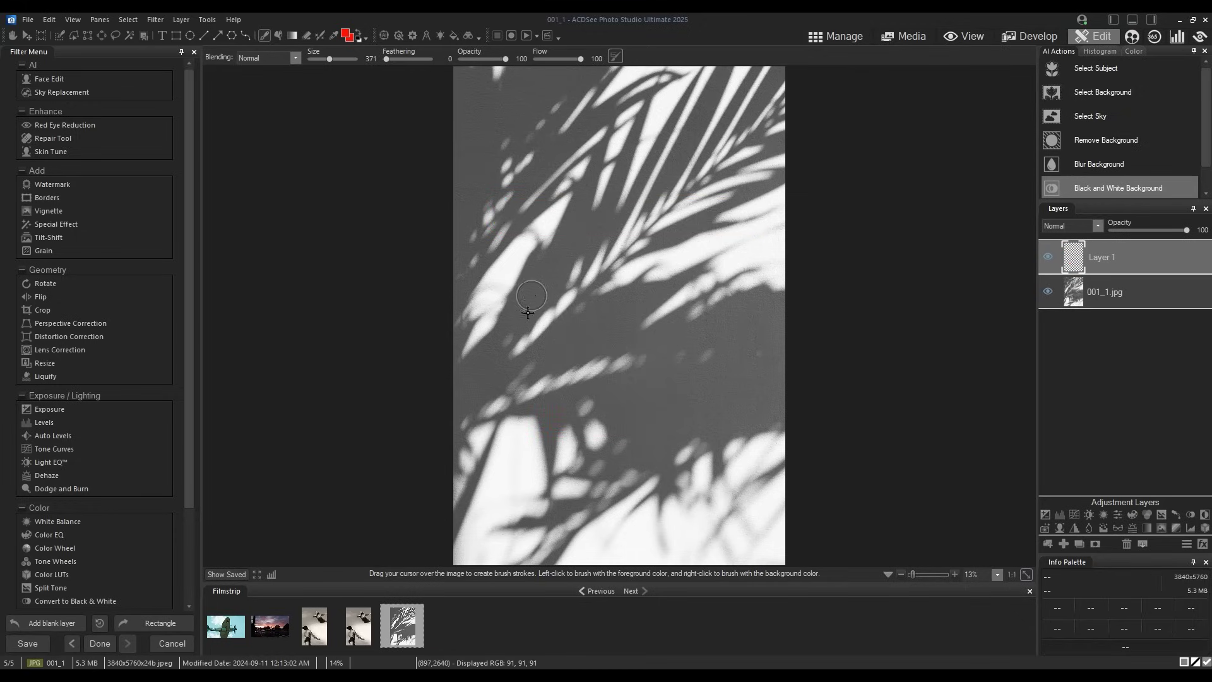
Shift-click four points with the Brush to join straight red strokes in a zigzag.
left_click(502, 359)
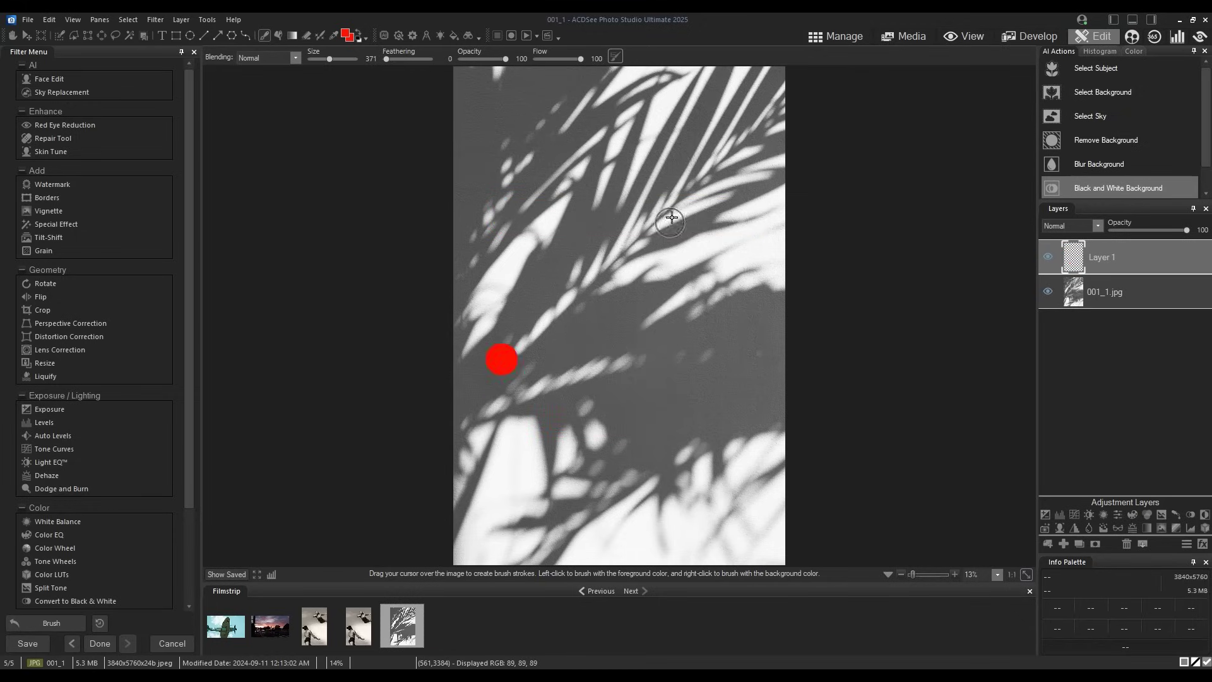
left_click(678, 168, "shift")
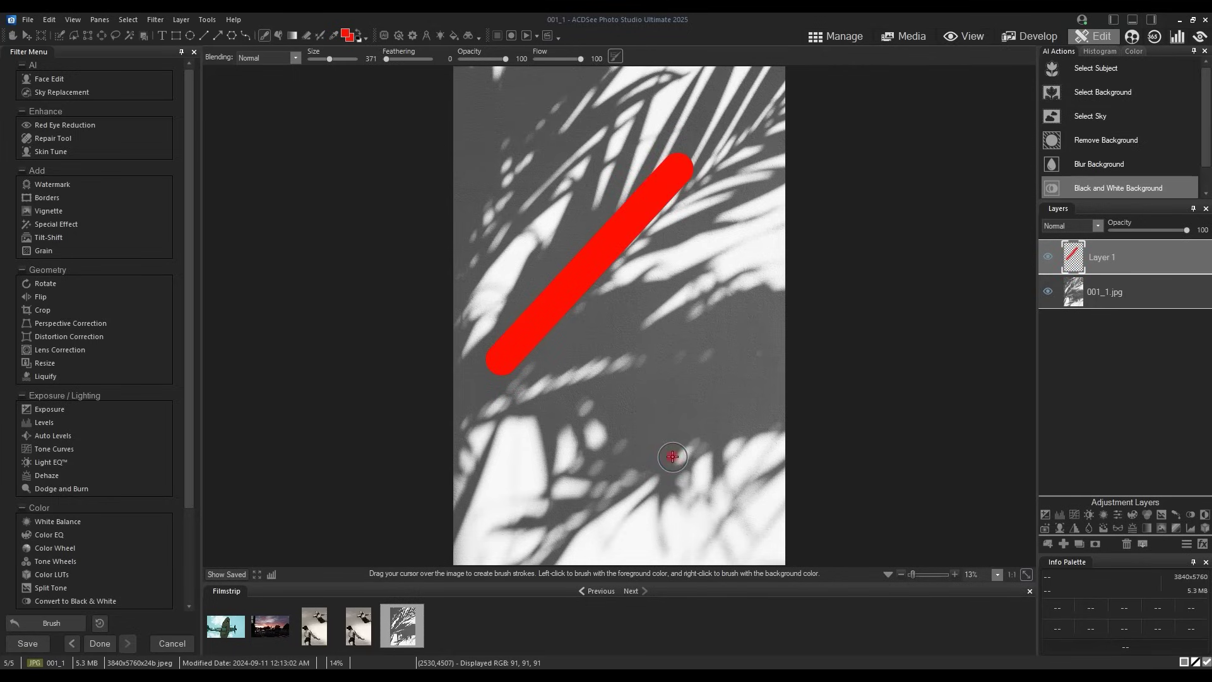
left_click(672, 426, "shift")
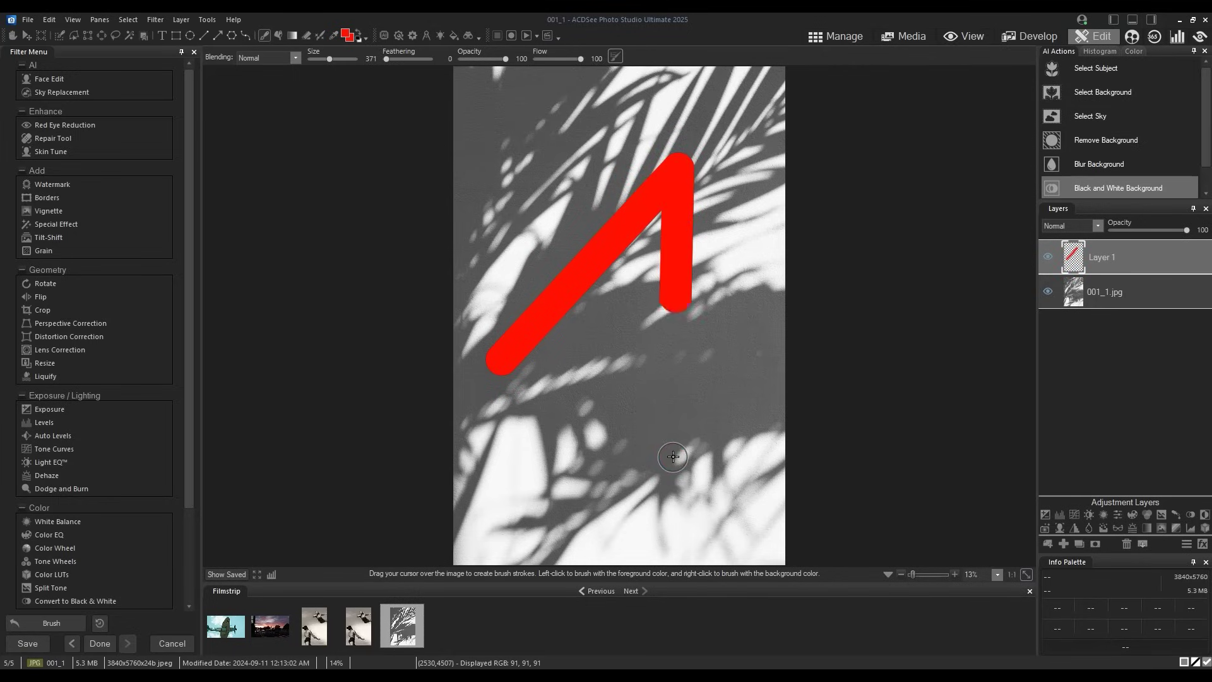
left_click(544, 195, "shift")
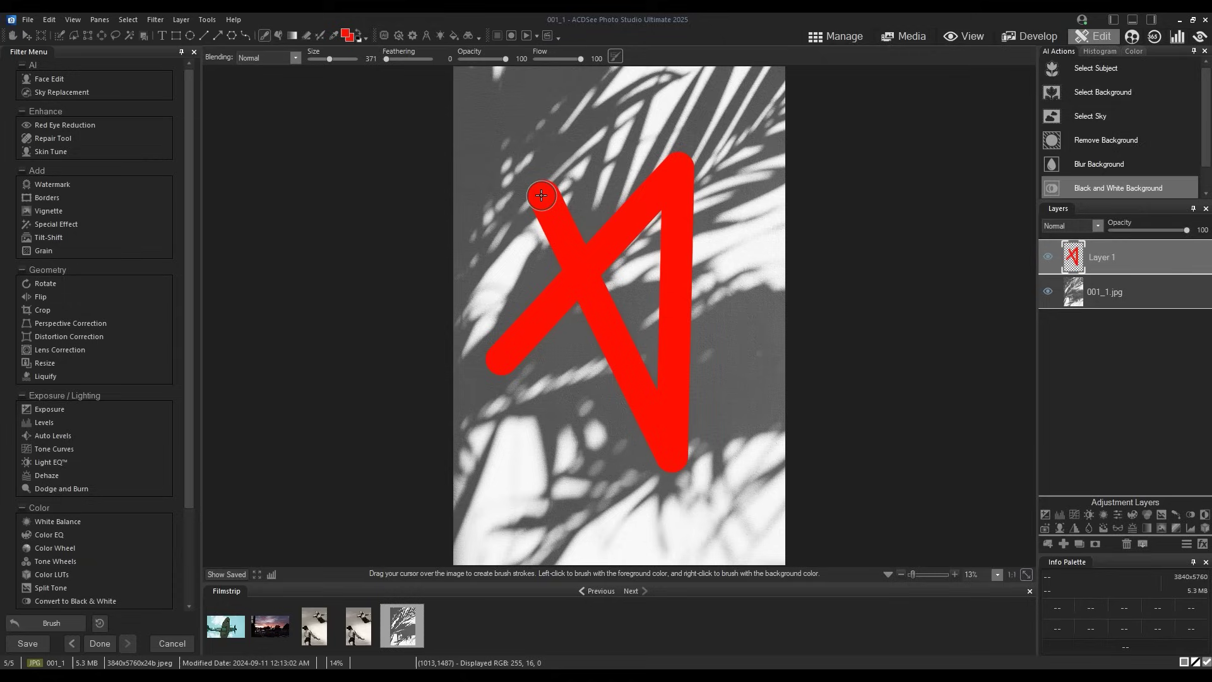